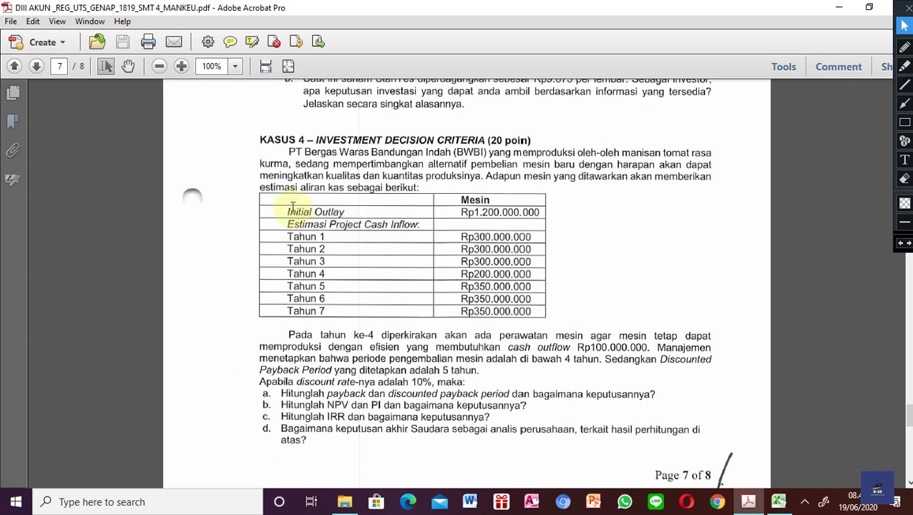
Step: Highlight "Initial Outlay" and the Tahun 1 cash inflow of Rp300.000.000 in the Kasus 4 table
left_click_drag(288, 211, 347, 213)
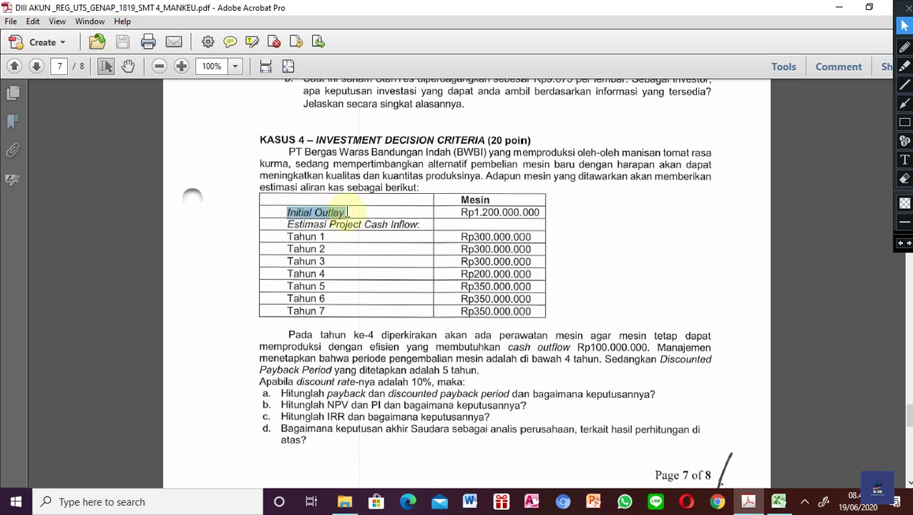
left_click(251, 43)
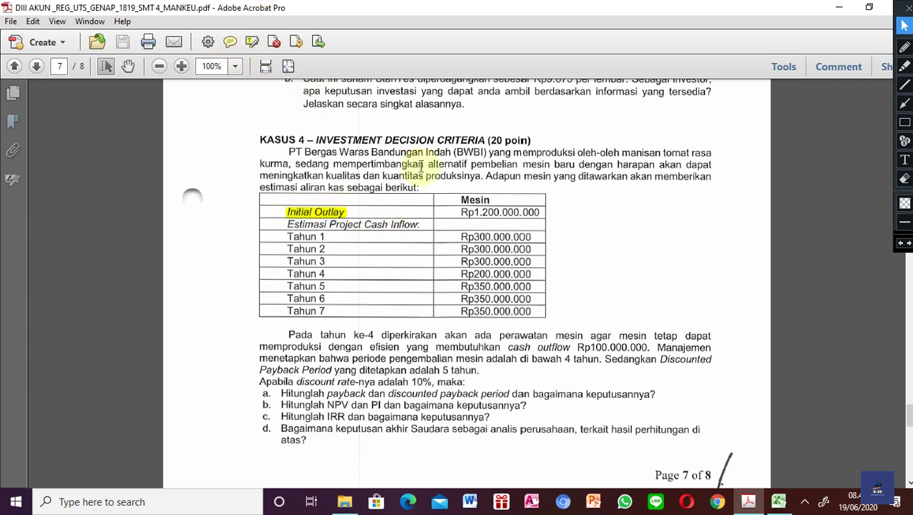
left_click(453, 212)
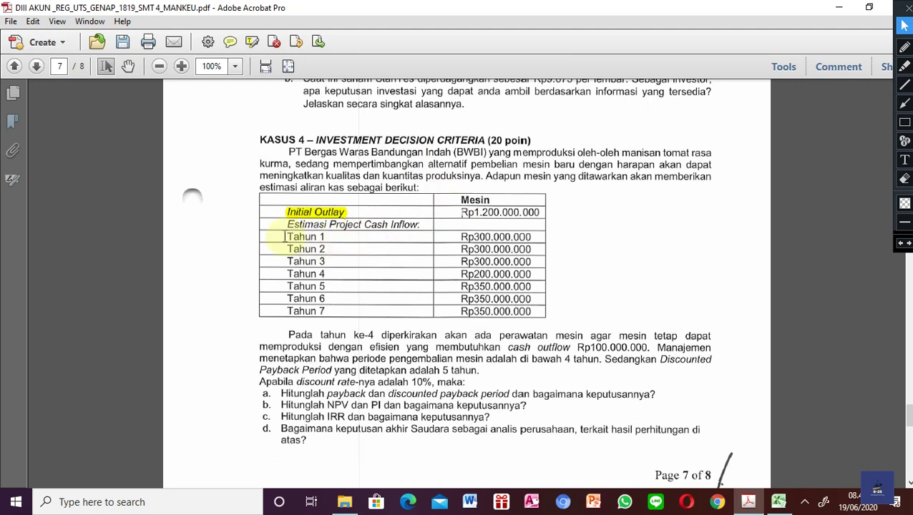
left_click_drag(285, 237, 328, 237)
left_click(326, 237)
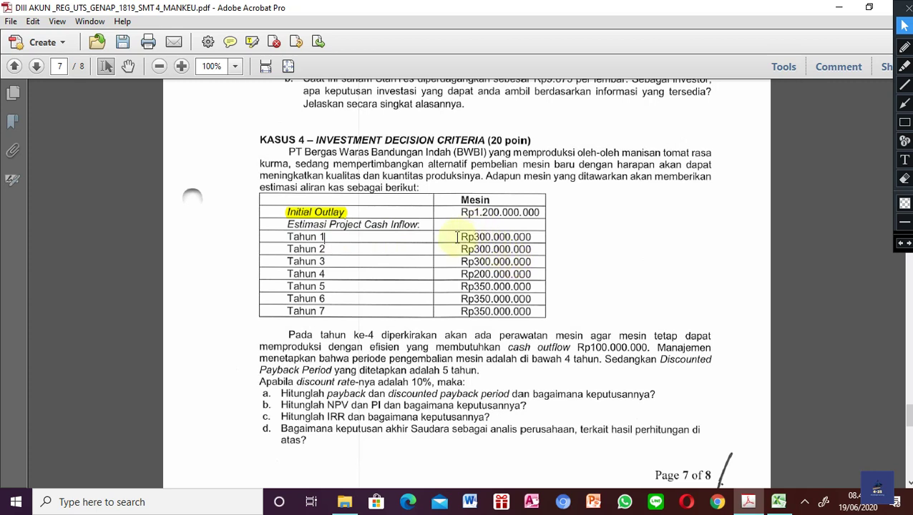
left_click_drag(457, 237, 533, 237)
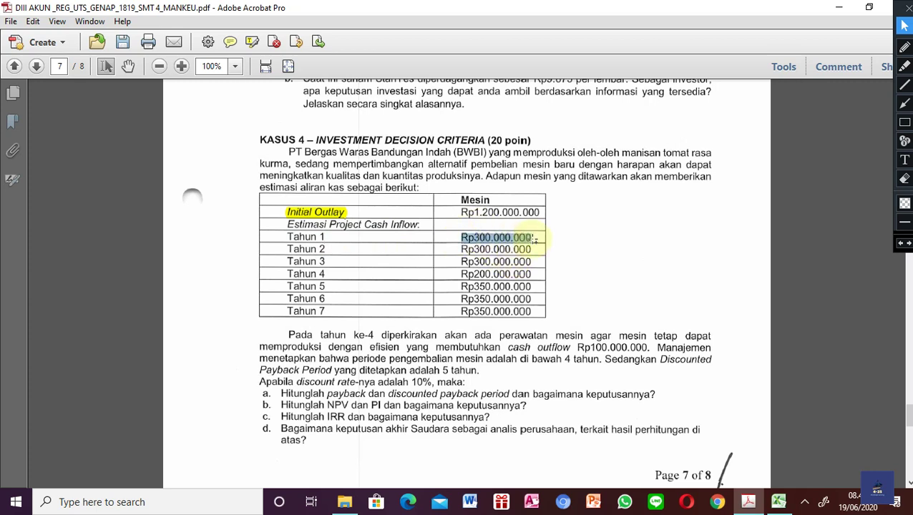
left_click(252, 41)
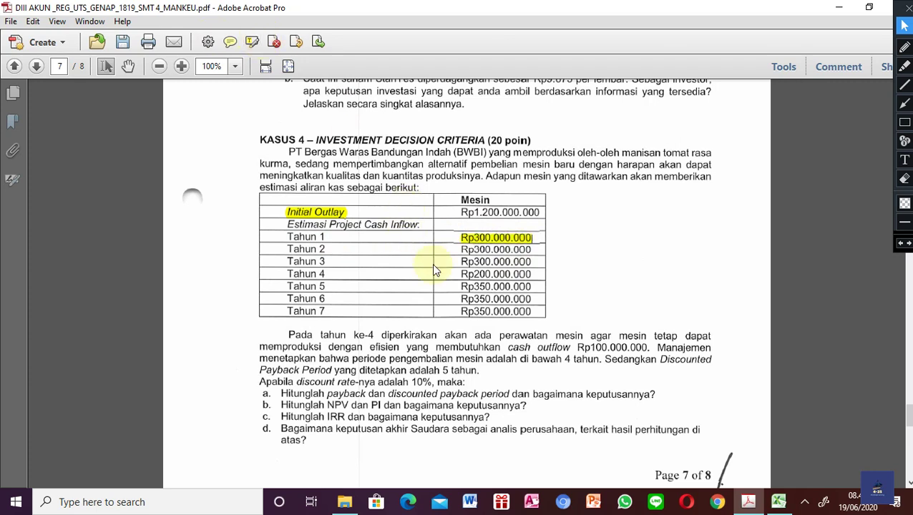
Step: Highlight "periode pengembalian mesin" and the sentence "Sedangkan Discounted Payback Period yang ditetapkan adalah 5 tahun.", and select question a
left_click_drag(462, 246, 531, 251)
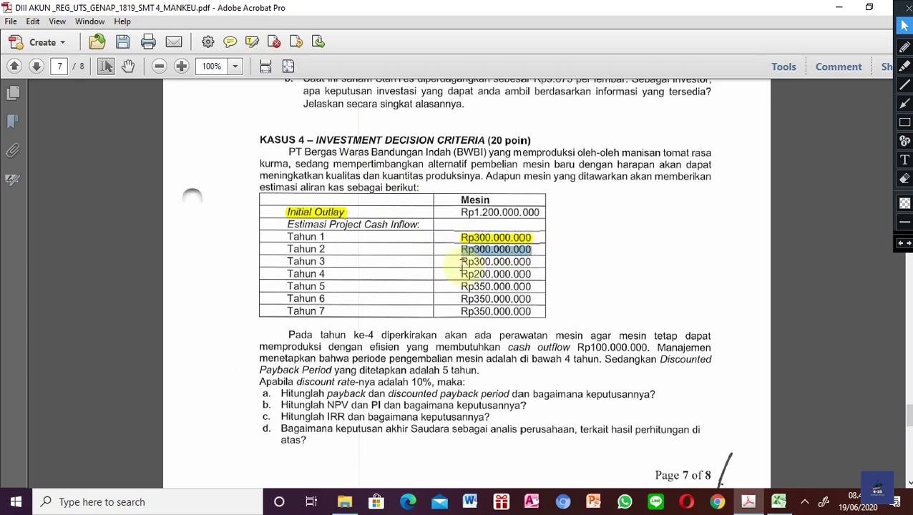
left_click_drag(462, 263, 481, 304)
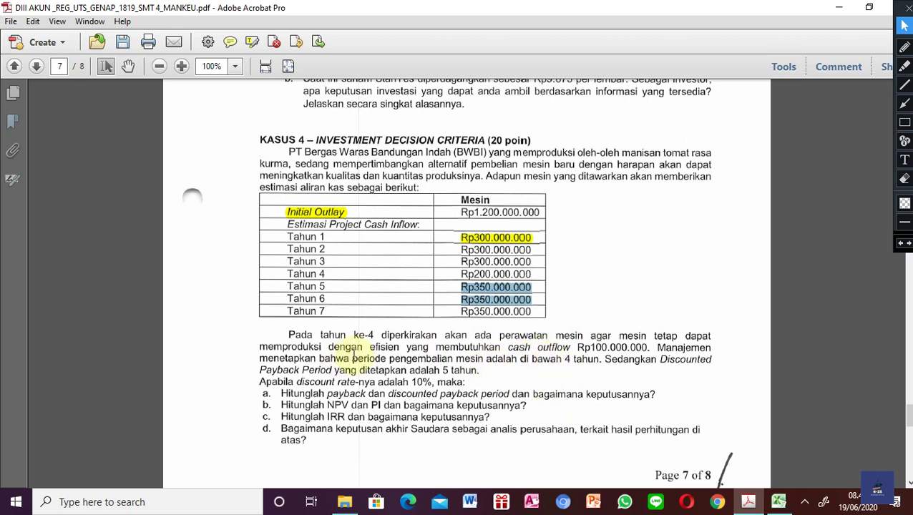
left_click_drag(352, 359, 486, 362)
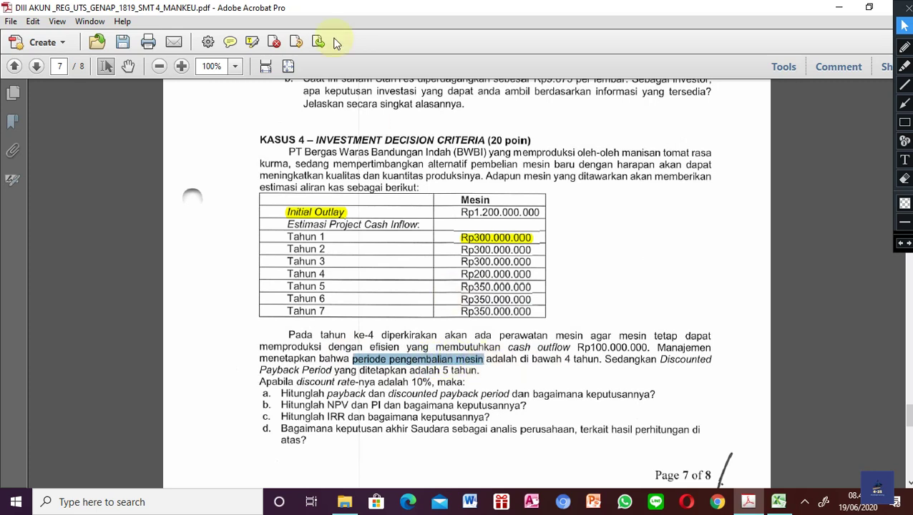
left_click(256, 43)
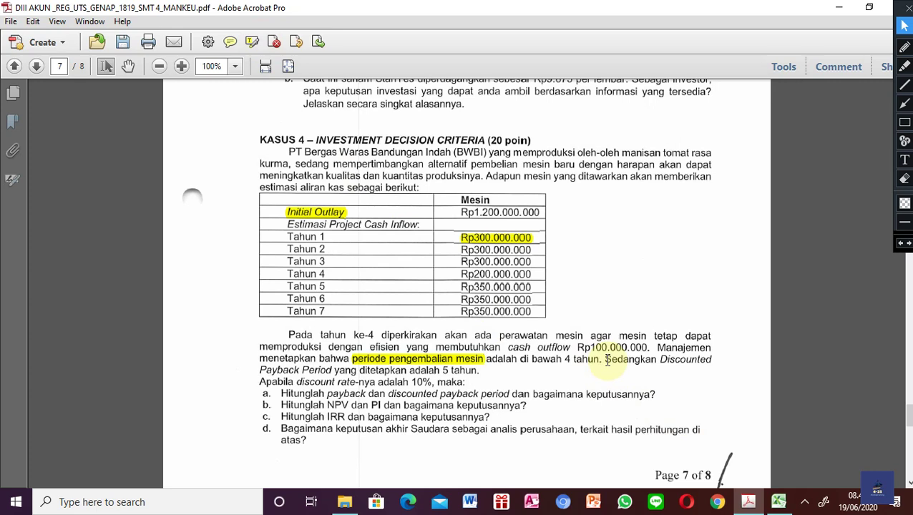
left_click_drag(607, 359, 480, 371)
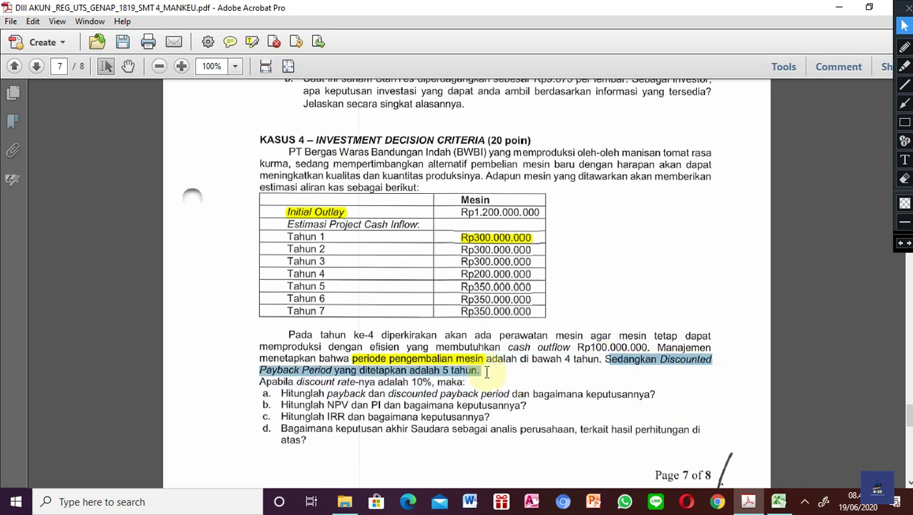
left_click(251, 41)
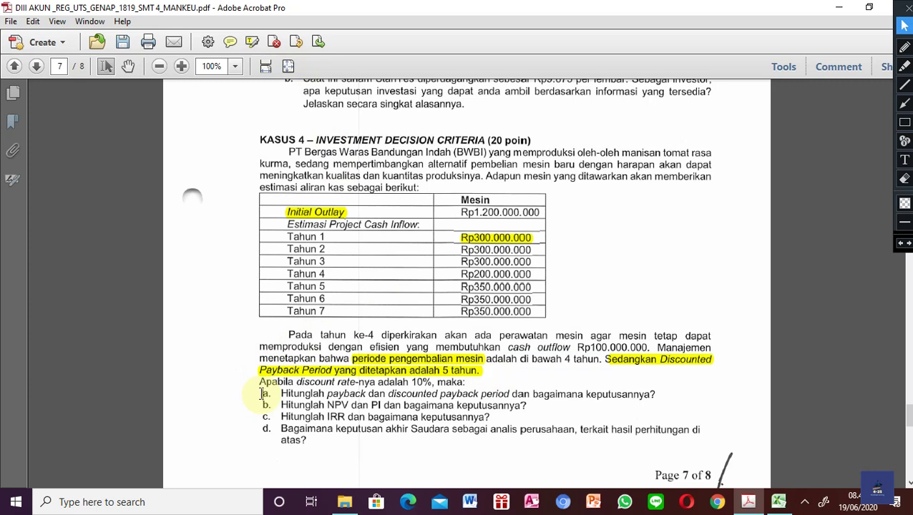
left_click_drag(265, 393, 673, 405)
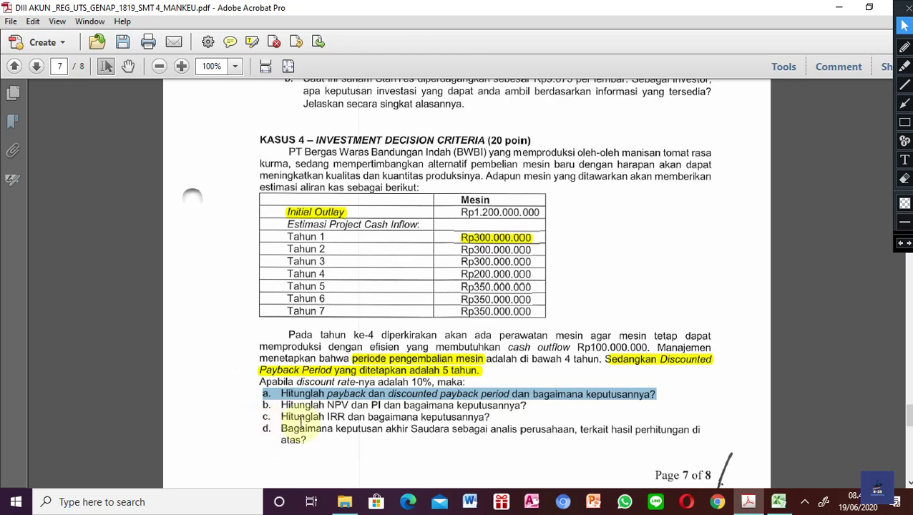
Step: Arrange the exam PDF and the Excel workbook "tentir 7" side by side, with the PDF on the right half
left_click(870, 7)
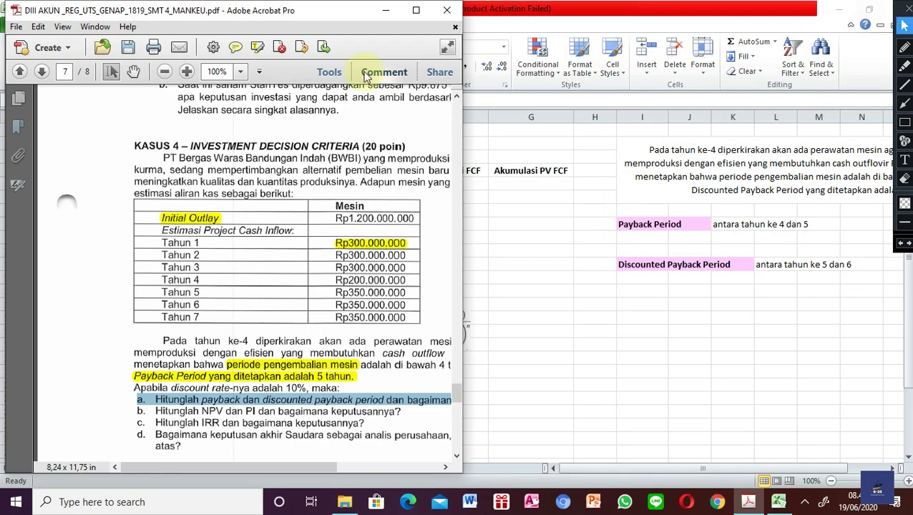
left_click(231, 212)
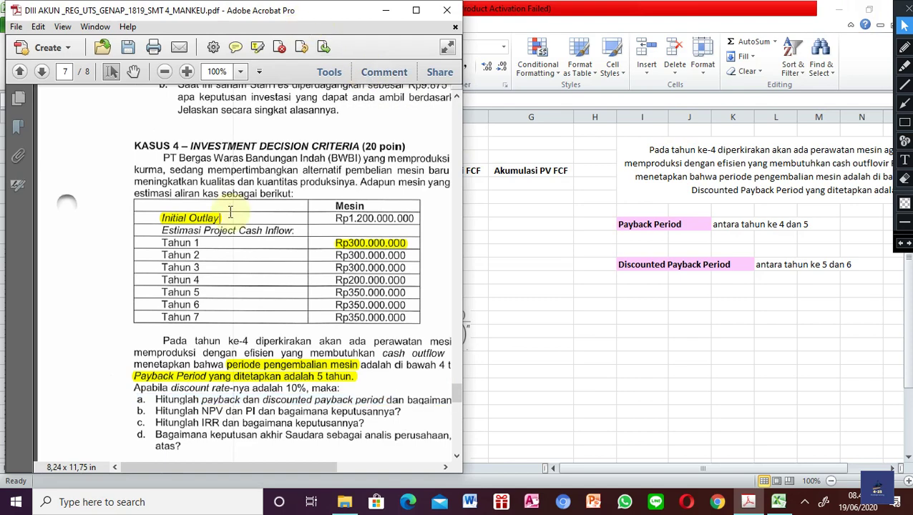
key("super")
key("super")
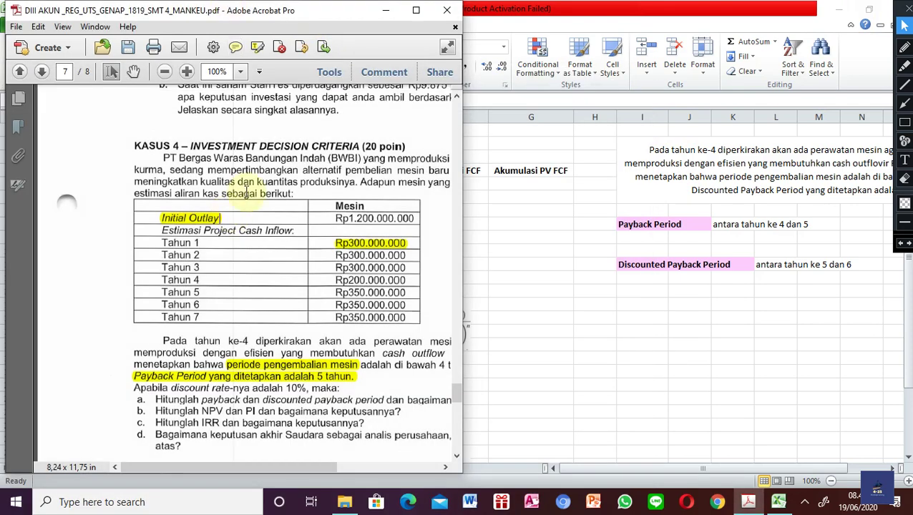
key("super+Right")
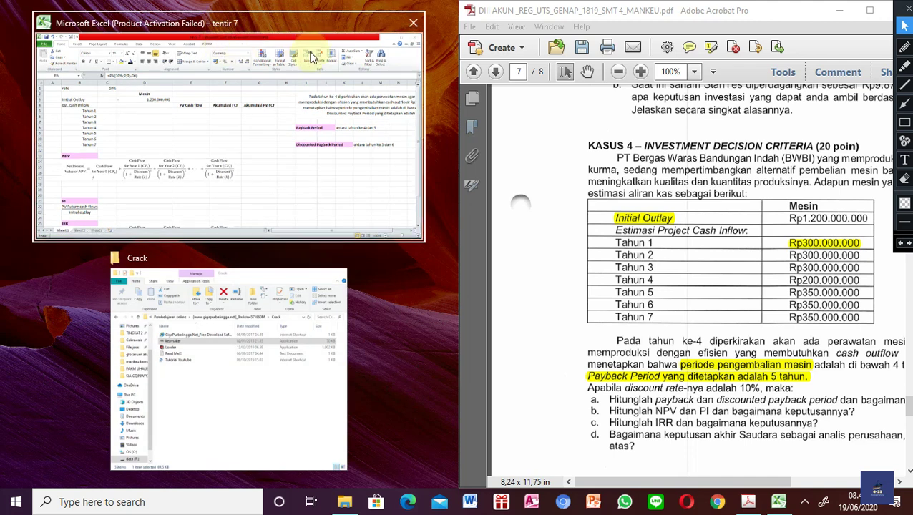
left_click(313, 58)
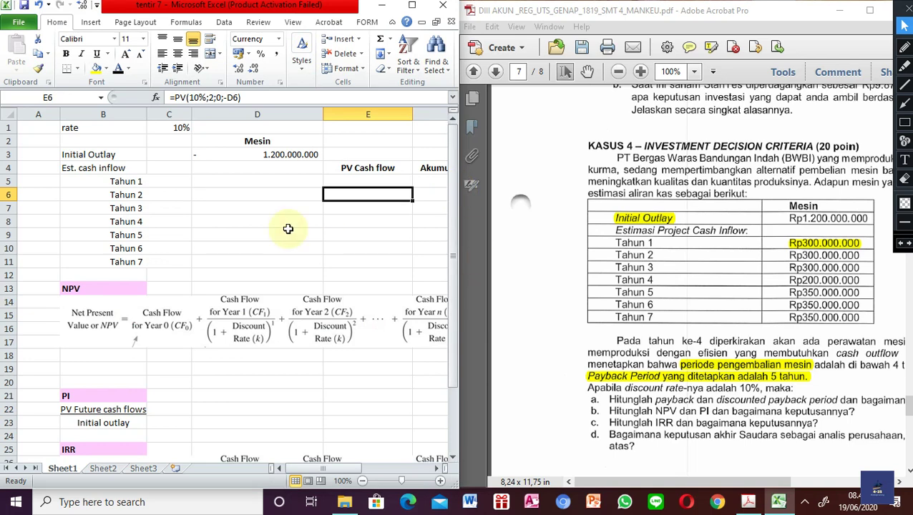
Step: Examine the Initial Outlay amount and the Tahun 1 to Tahun 7 cash inflow rows of the worksheet
left_click(247, 154)
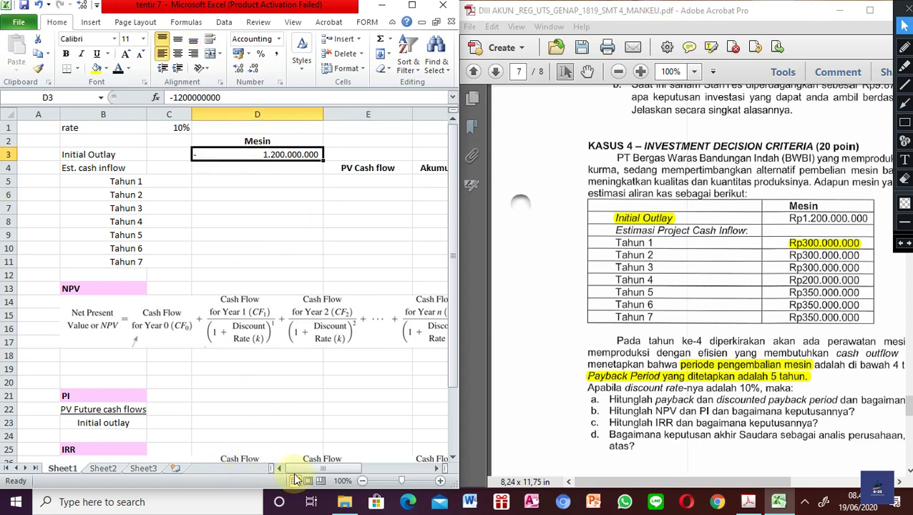
mouse_move(295, 466)
left_mouse_down()
mouse_move(357, 469)
mouse_move(306, 469)
left_mouse_up()
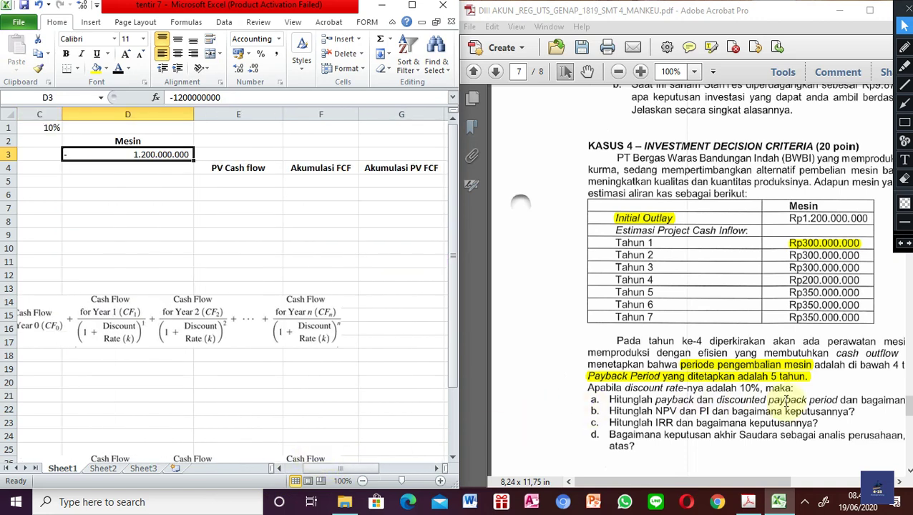
left_click(91, 198)
key("Home")
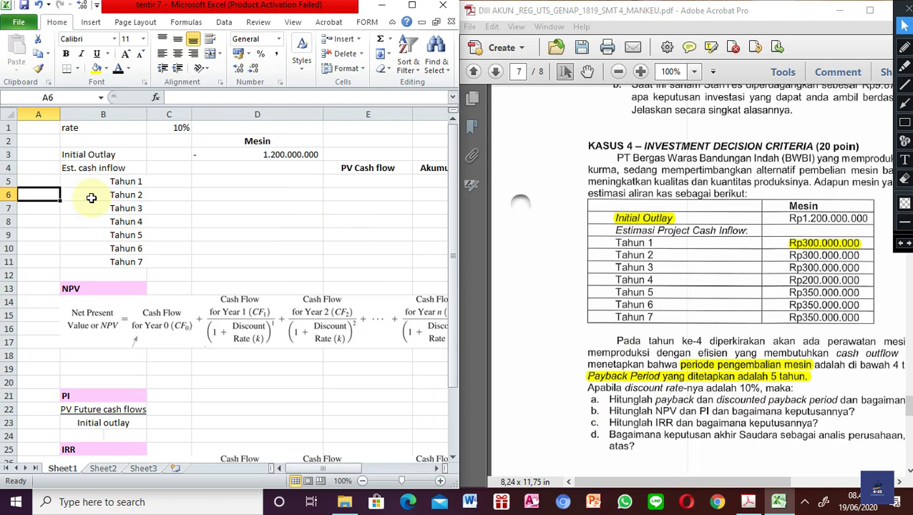
left_click_drag(254, 166, 267, 149)
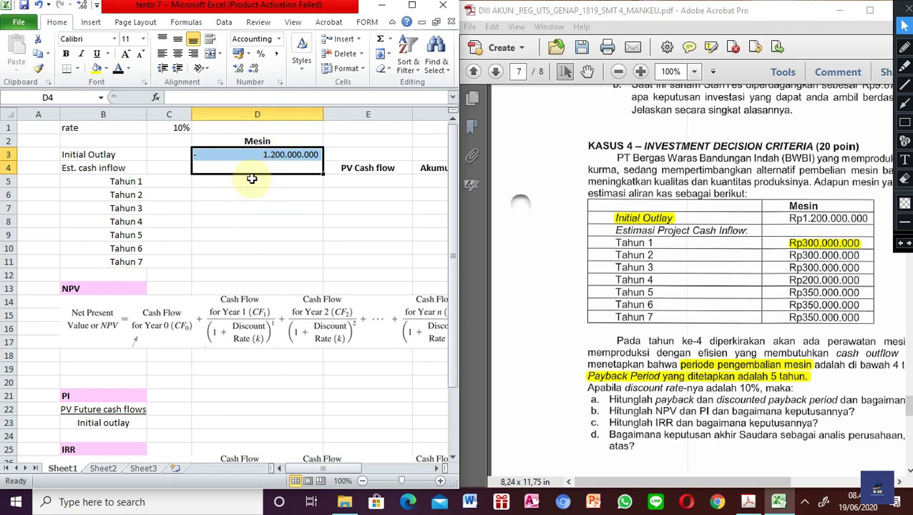
left_click_drag(239, 181, 235, 266)
left_click(377, 183)
key("Right")
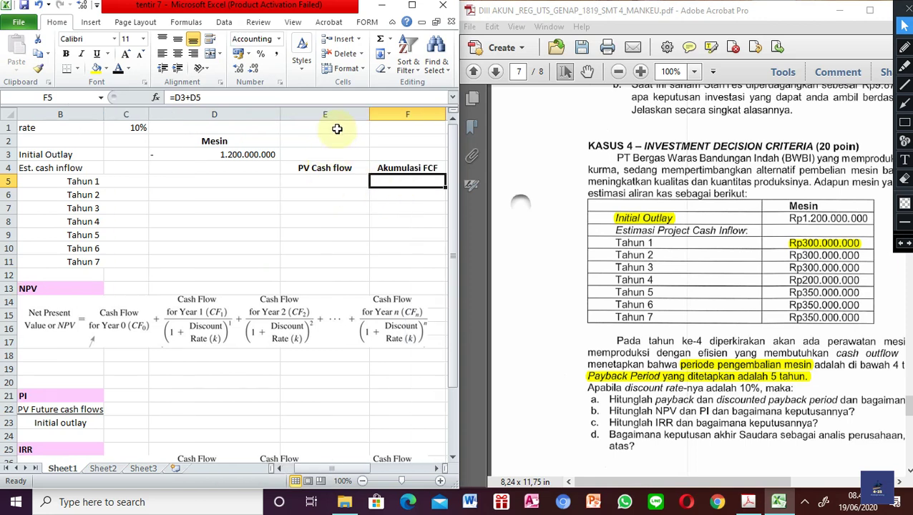
Step: Review the Akumulasi FCF column, including the range F5:F10 below its heading
left_click(404, 168)
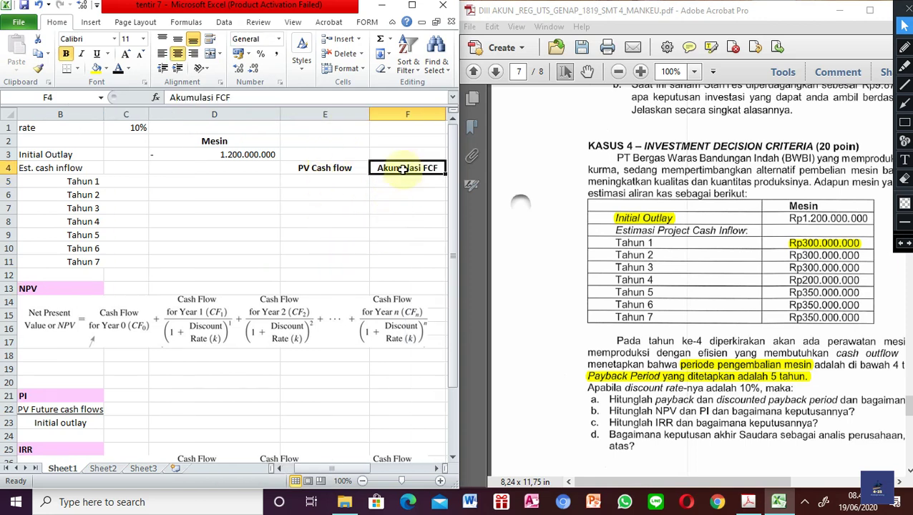
key("Right")
key("Left")
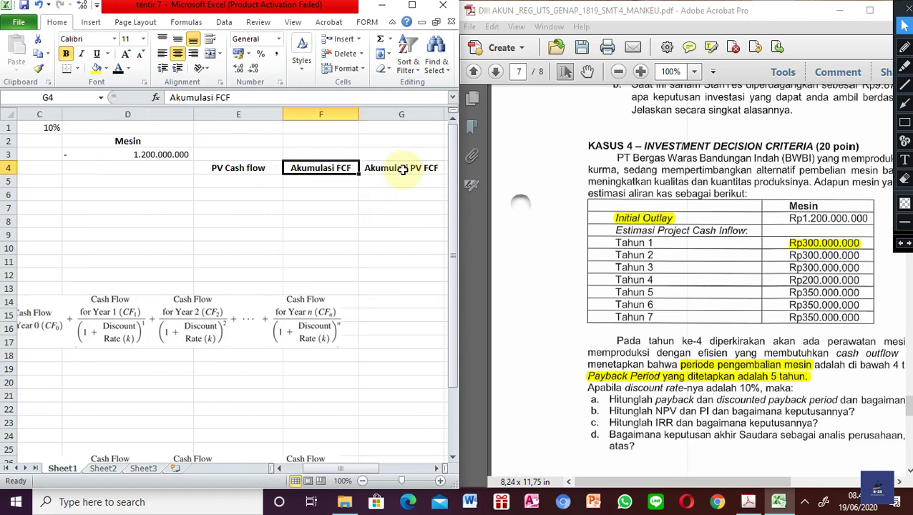
left_click_drag(320, 180, 312, 247)
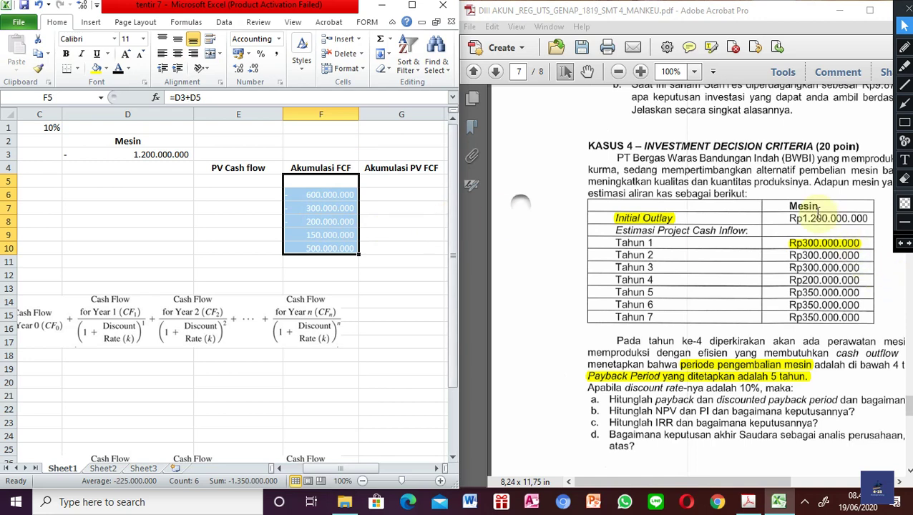
key("Delete")
Step: Examine the Akumulasi PV FCF column and the formula cell below the Payback Period label
left_click(374, 209)
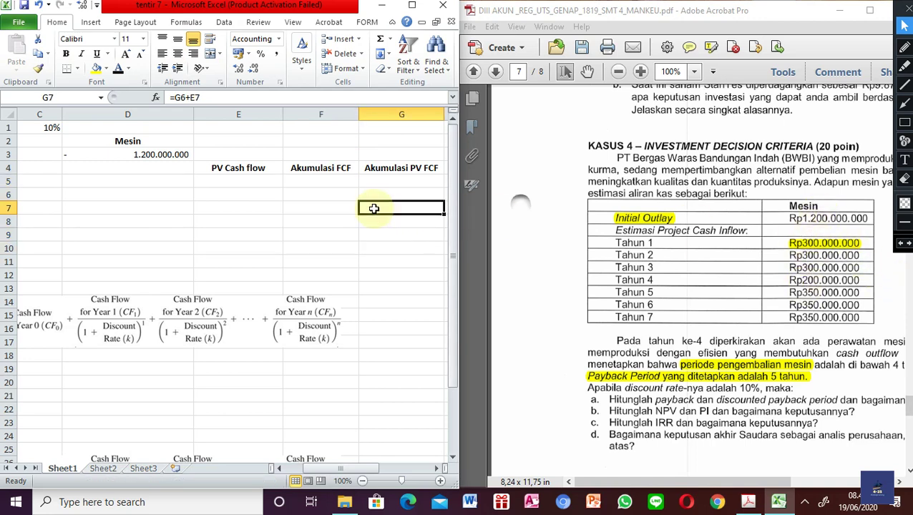
key("Up")
key("Up")
key("Up")
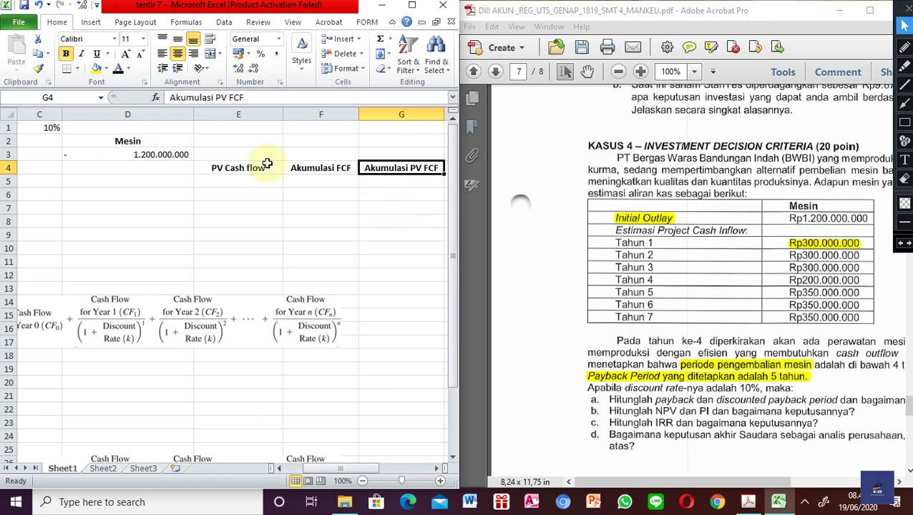
left_click(397, 196)
key("Right")
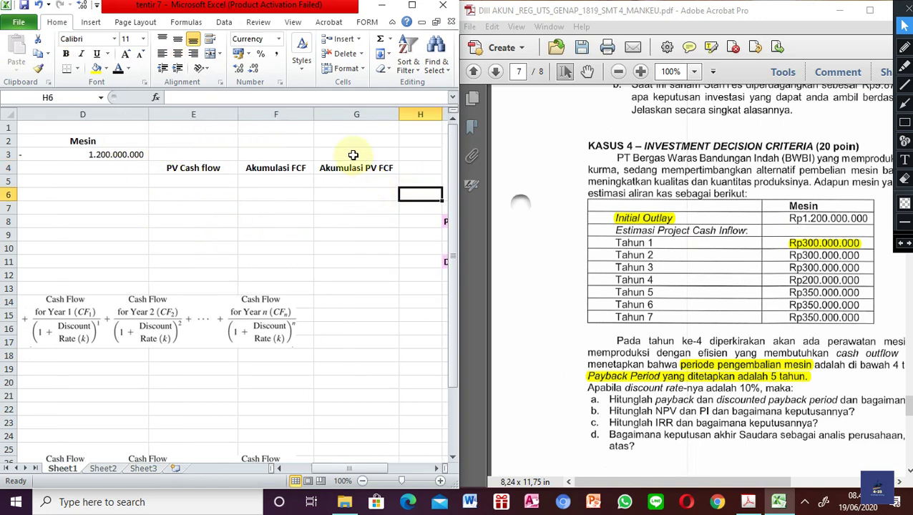
left_click_drag(356, 179, 355, 270)
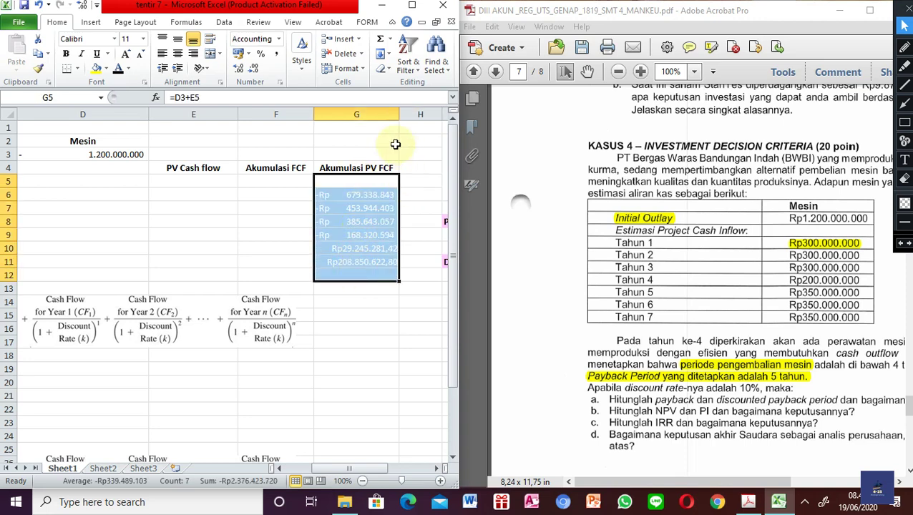
left_click(368, 208)
key("Right")
key("Right")
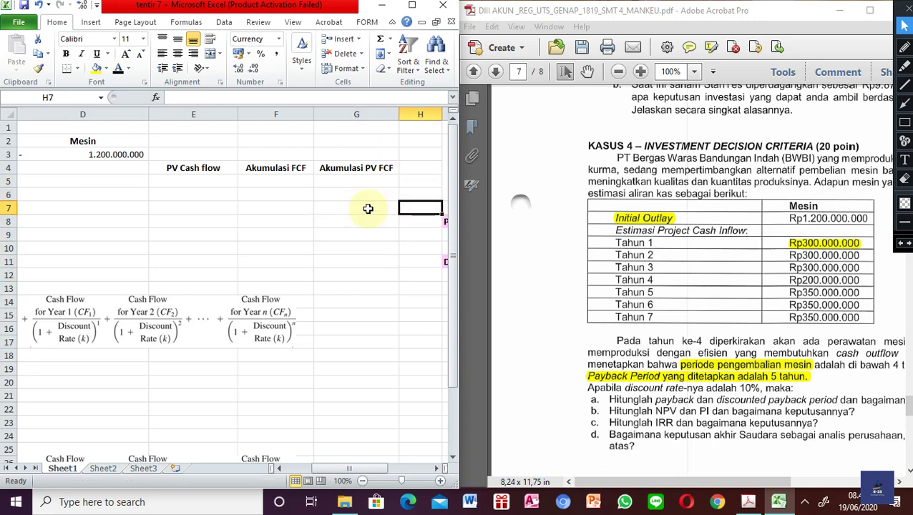
left_click(356, 234)
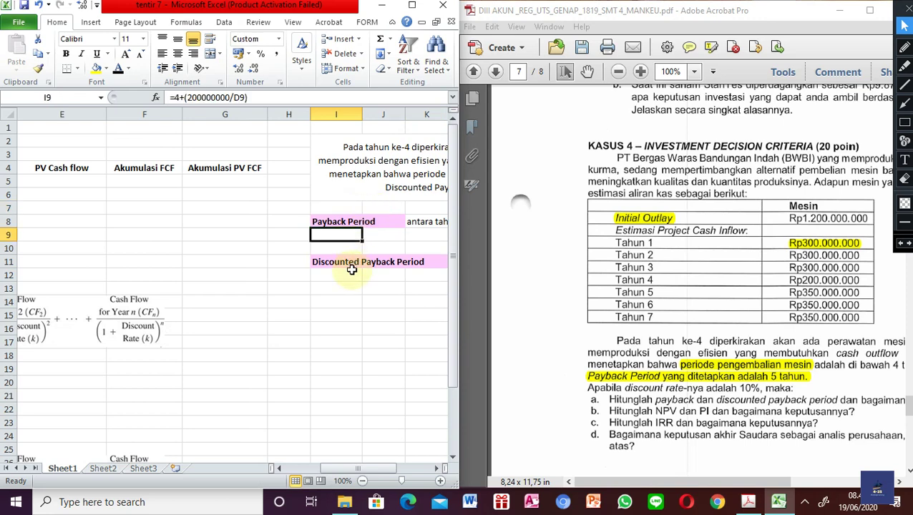
scroll(101, 232, "left", 2)
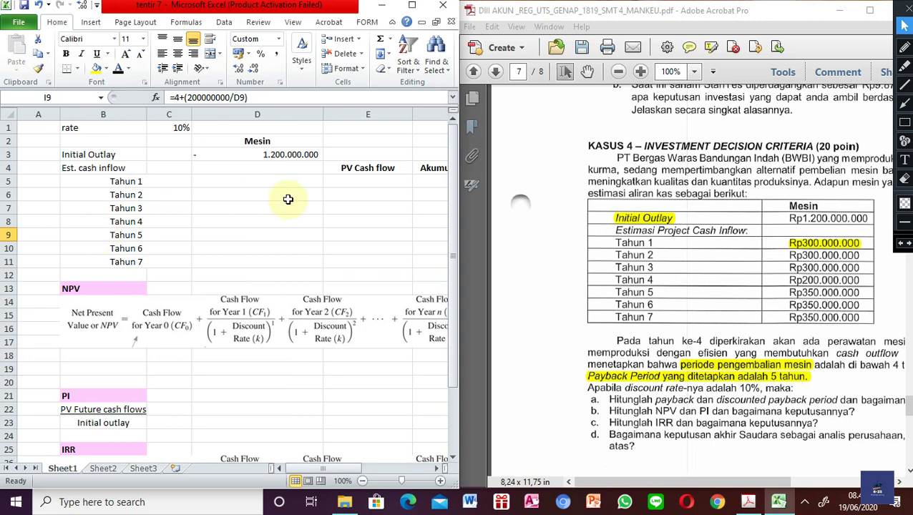
Step: Label the Akumulasi FCF column with "Payback period" in cell F3, directly above its heading
scroll(288, 199, "right", 2)
left_click(243, 148)
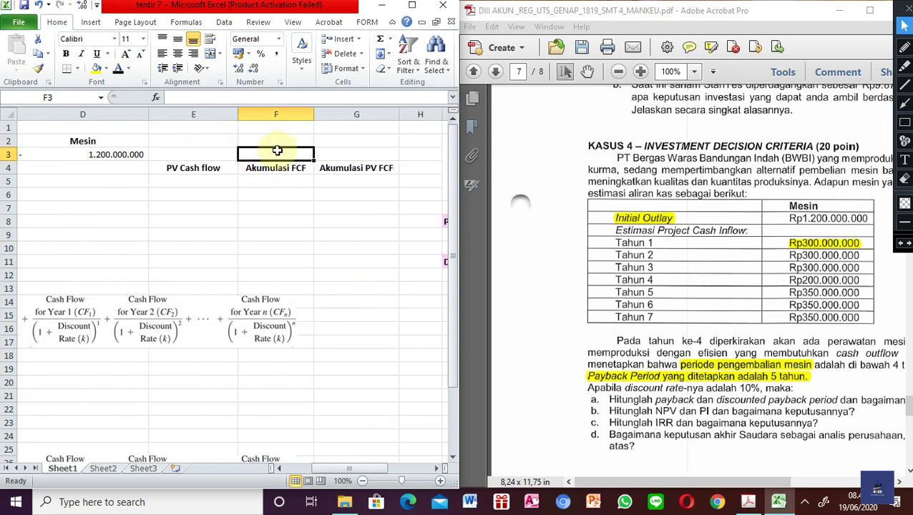
type("P")
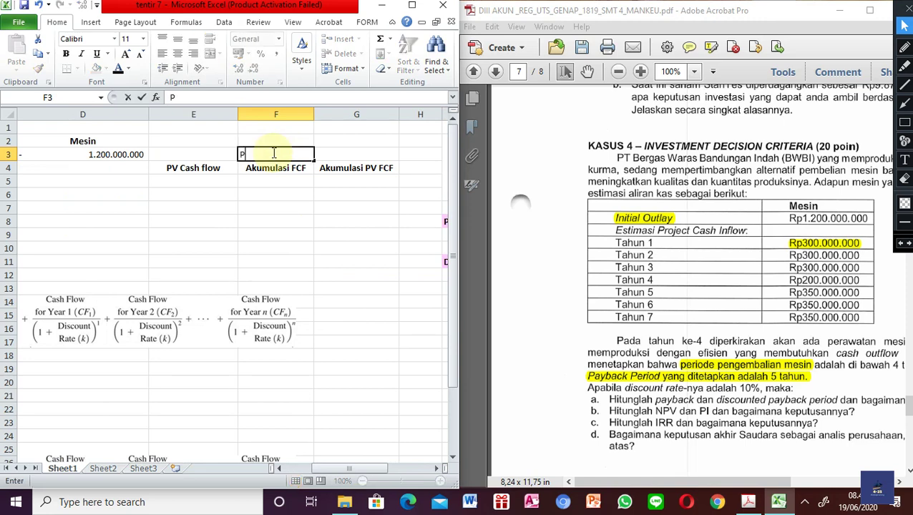
type("ayback period")
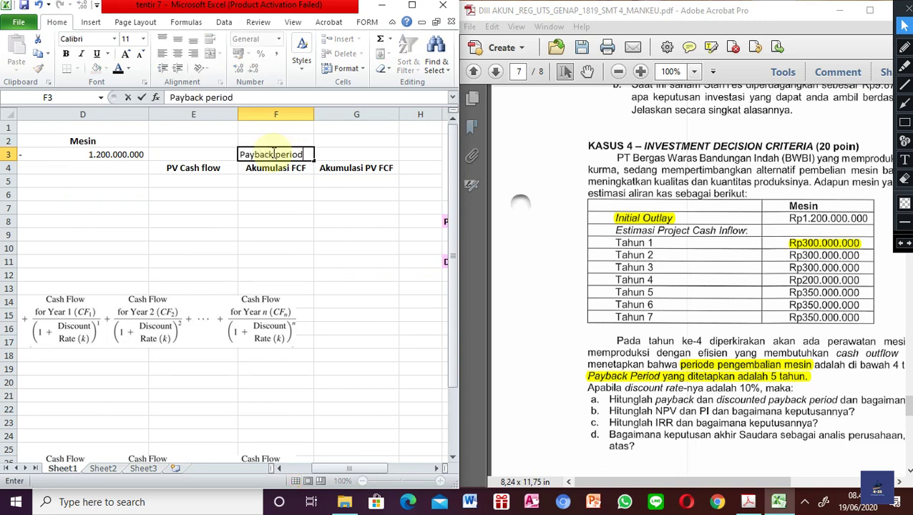
key("Return")
Step: Enter "Discounted payback period" in cell G3, above the Akumulasi PV FCF heading
key("Right")
key("Up")
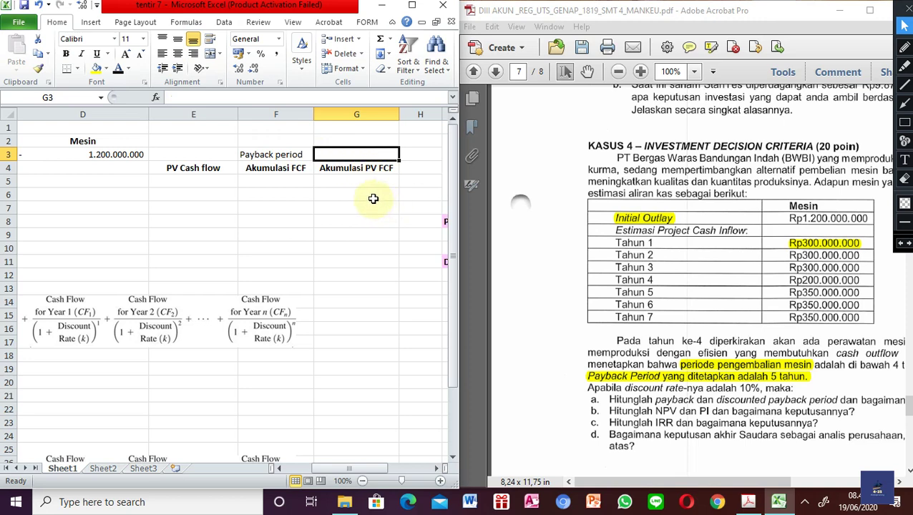
type("Discounte")
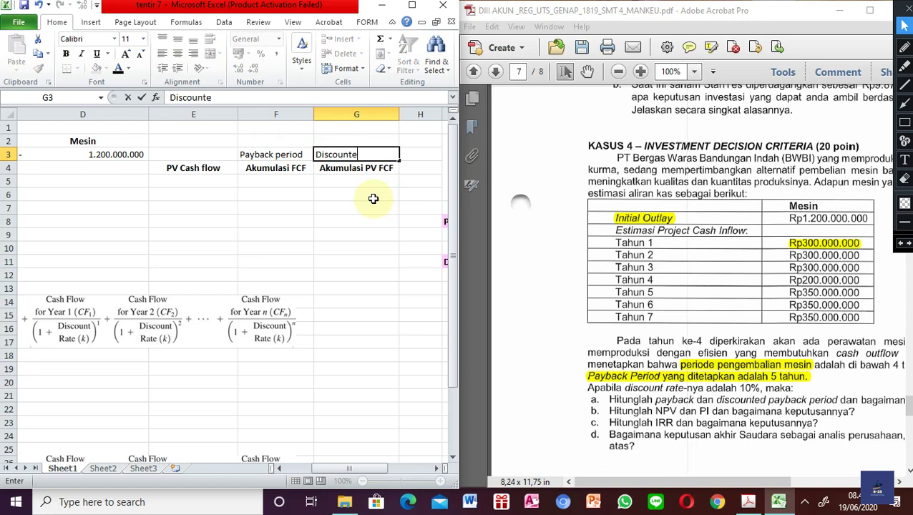
type("d paybac")
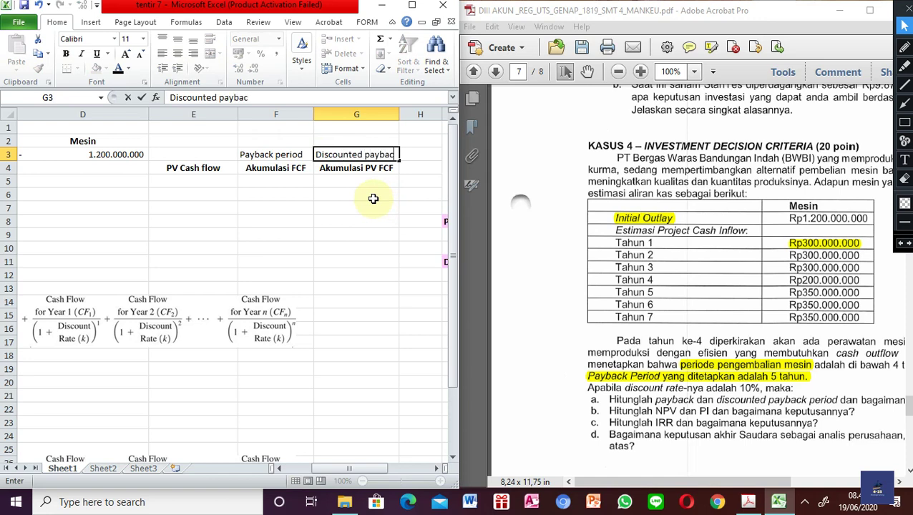
type("k period")
key("Return")
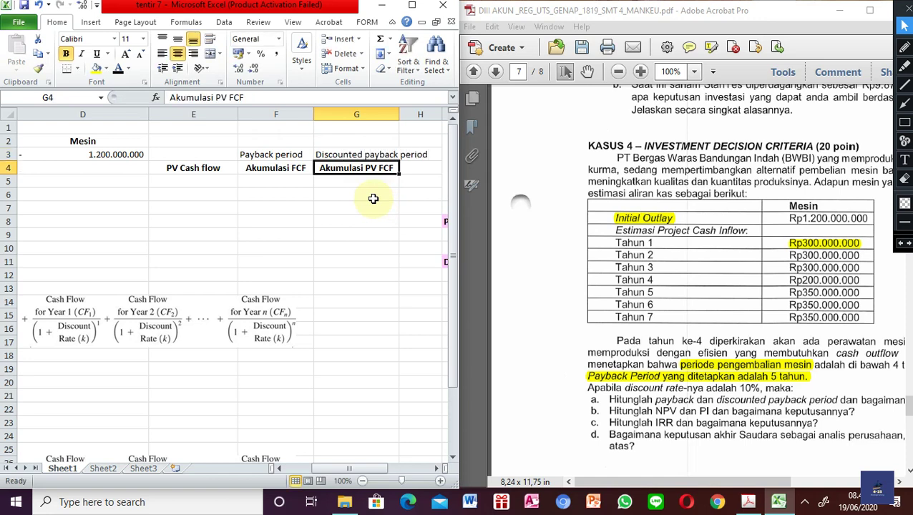
Step: Reveal the hidden Tahun 1 to Tahun 4 cash inflows in D5 to D8 by changing their font colour to black
scroll(48, 172, "left", 3)
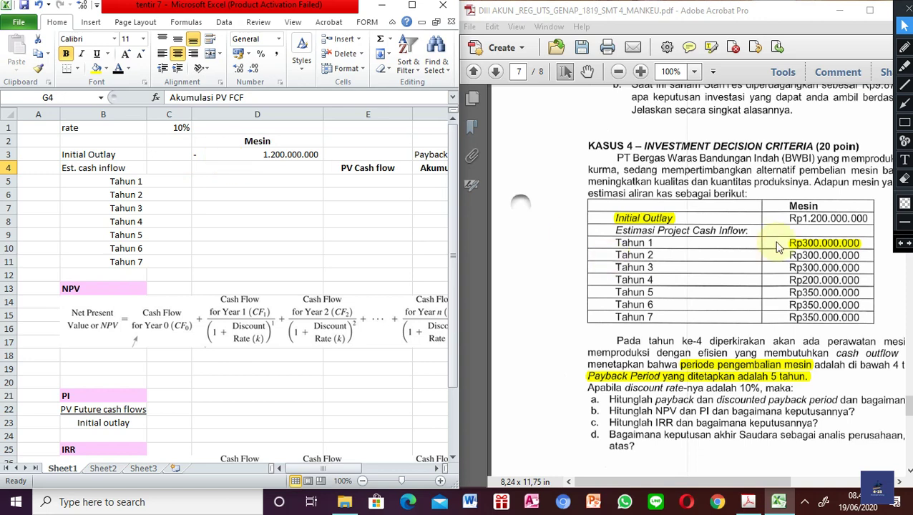
left_click(257, 154)
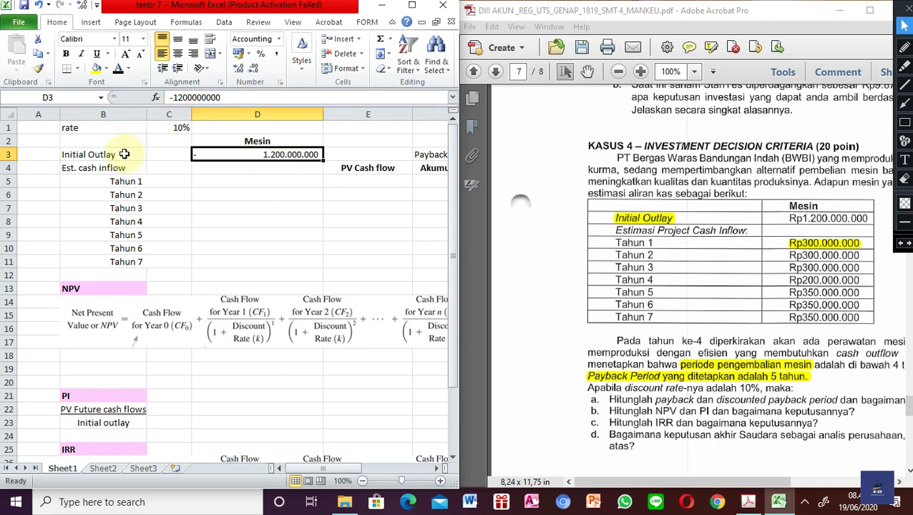
left_click(239, 184)
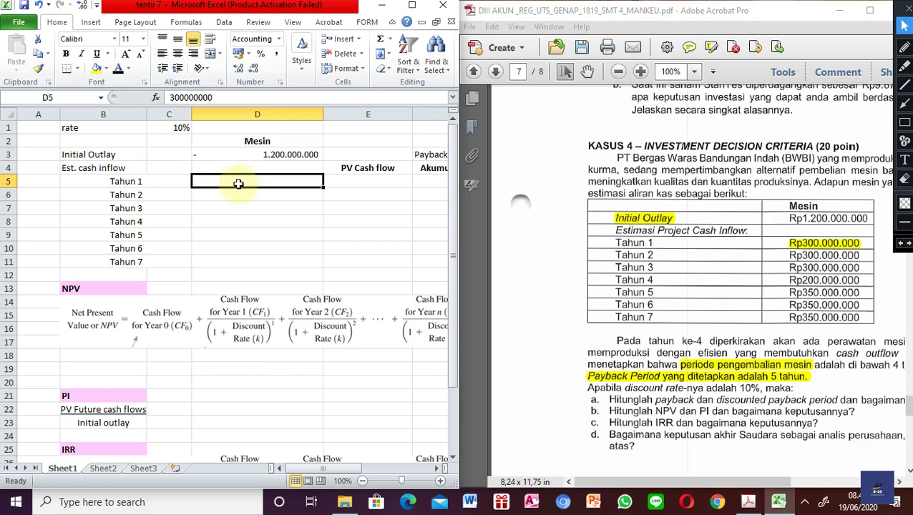
left_click(119, 73)
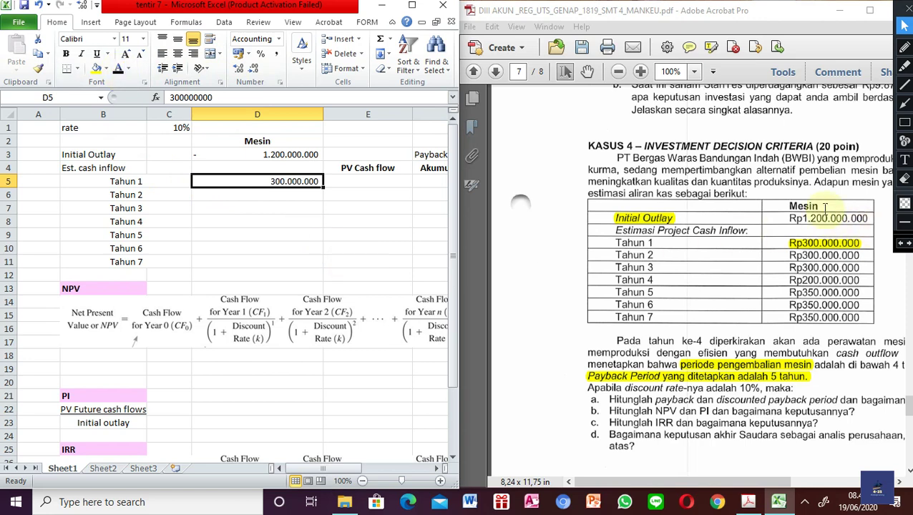
key("Return")
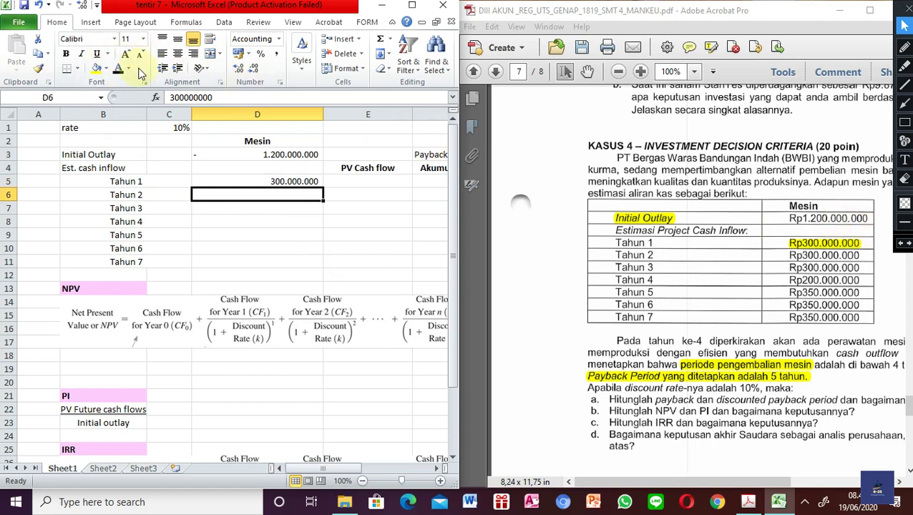
left_click(109, 68)
left_click(118, 69)
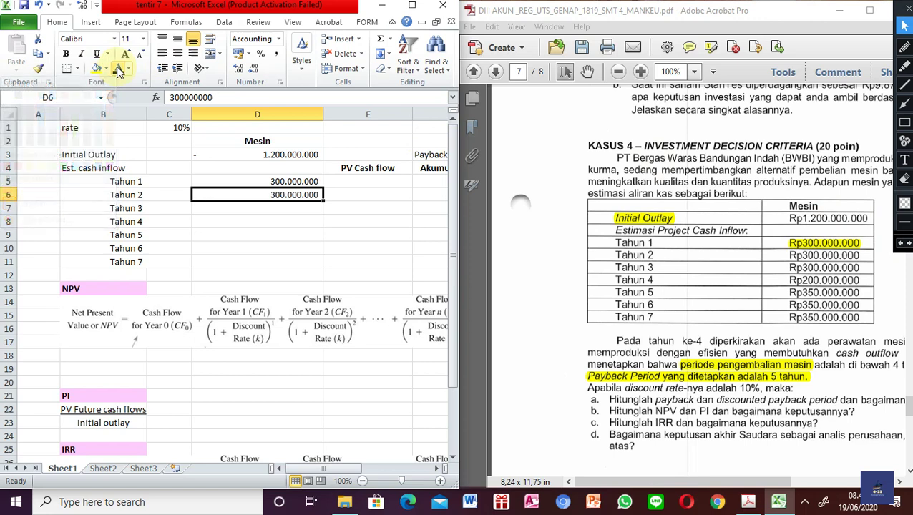
key("Return")
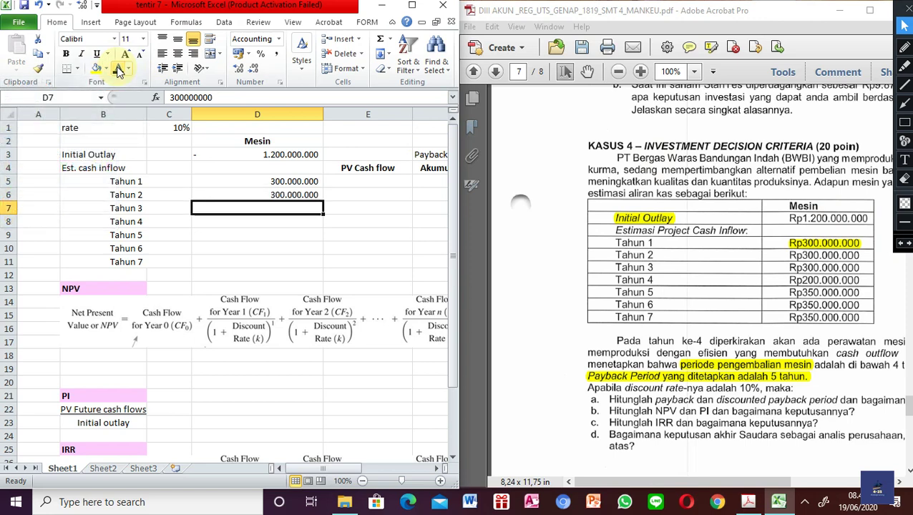
left_click(119, 69)
key("Return")
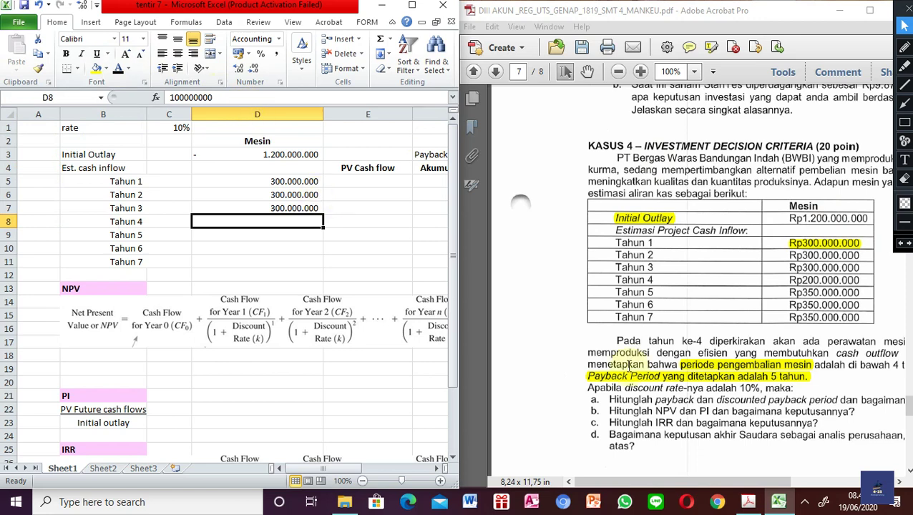
left_click(119, 70)
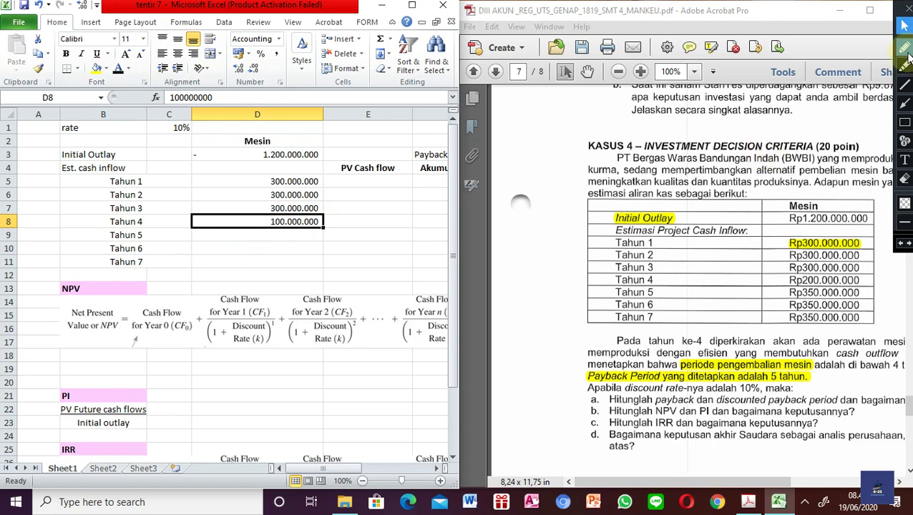
Step: Draw a red line from the worksheet's Tahun 4 amount to the PDF's Tahun 4 row, underline Rp200.000.000 and circle "Pada tahun ke-4"
left_click(905, 48)
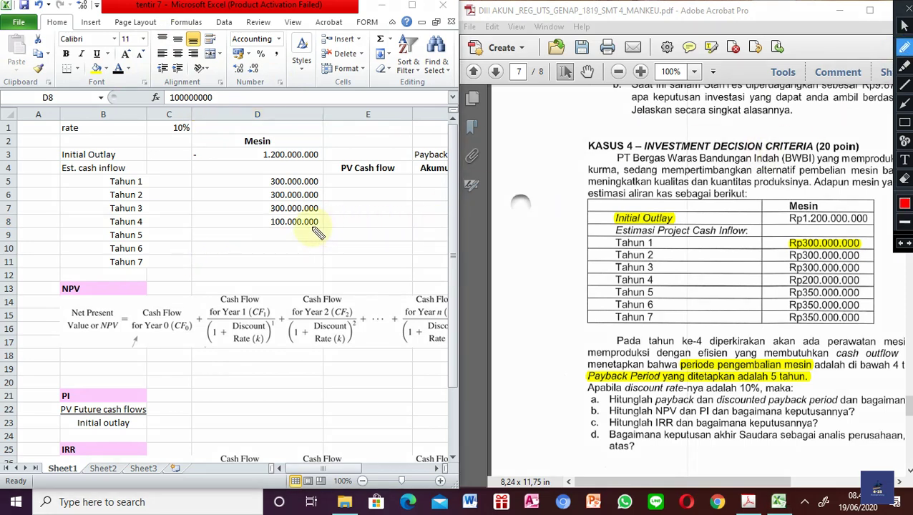
mouse_move(326, 221)
left_mouse_down()
mouse_move(529, 255)
mouse_move(673, 265)
mouse_move(702, 280)
left_mouse_up()
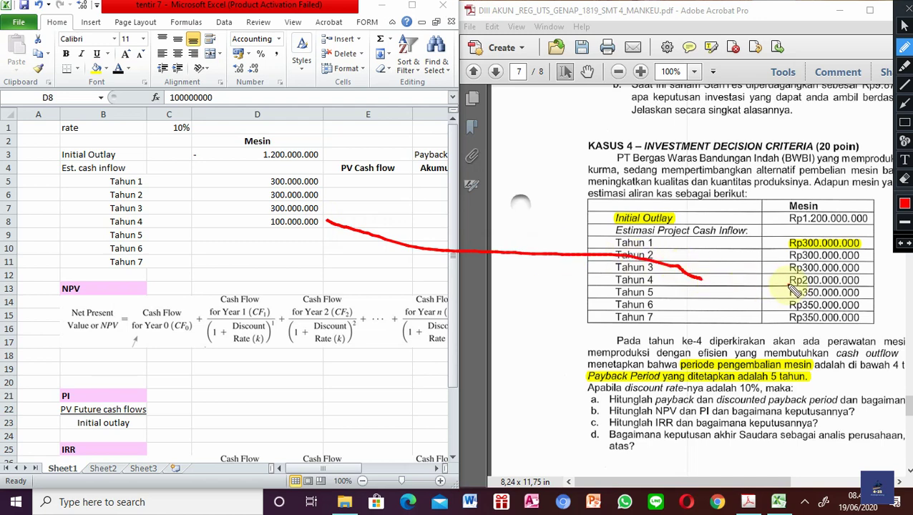
left_click_drag(787, 285, 859, 284)
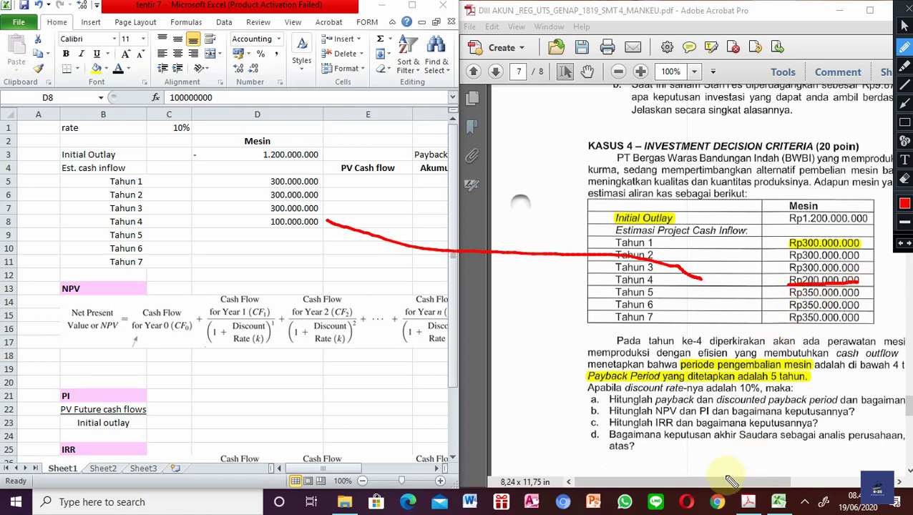
mouse_move(699, 336)
left_mouse_down()
mouse_move(605, 333)
mouse_move(701, 354)
mouse_move(691, 340)
left_mouse_up()
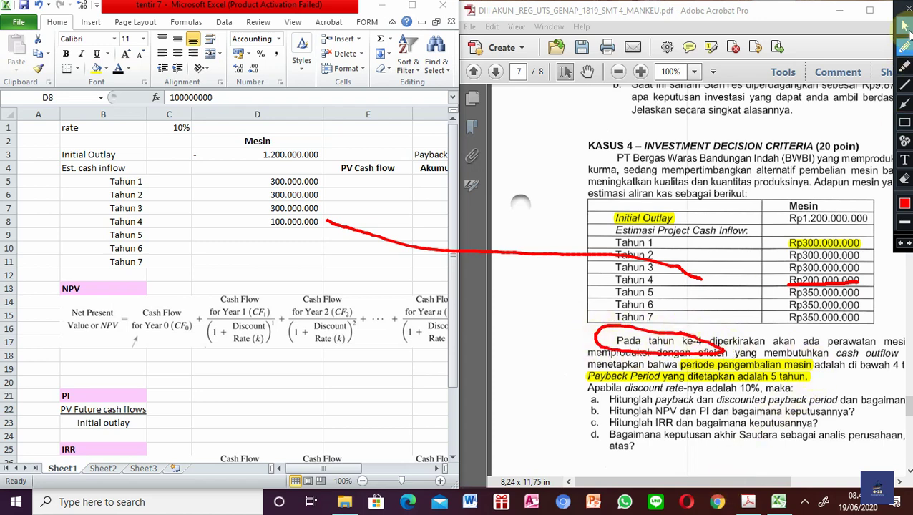
Step: Erase the red circle drawn over the paragraph about the year-4 machine maintenance
left_click_drag(679, 481, 727, 479)
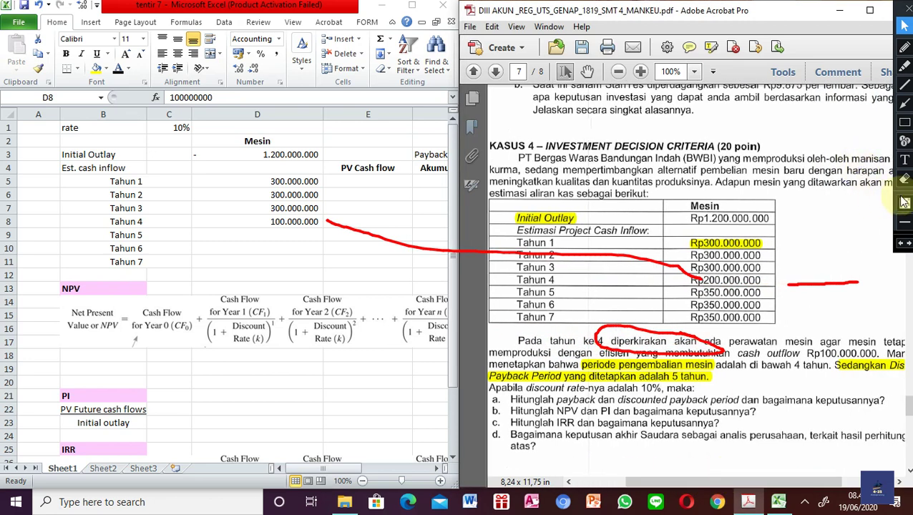
left_click(904, 178)
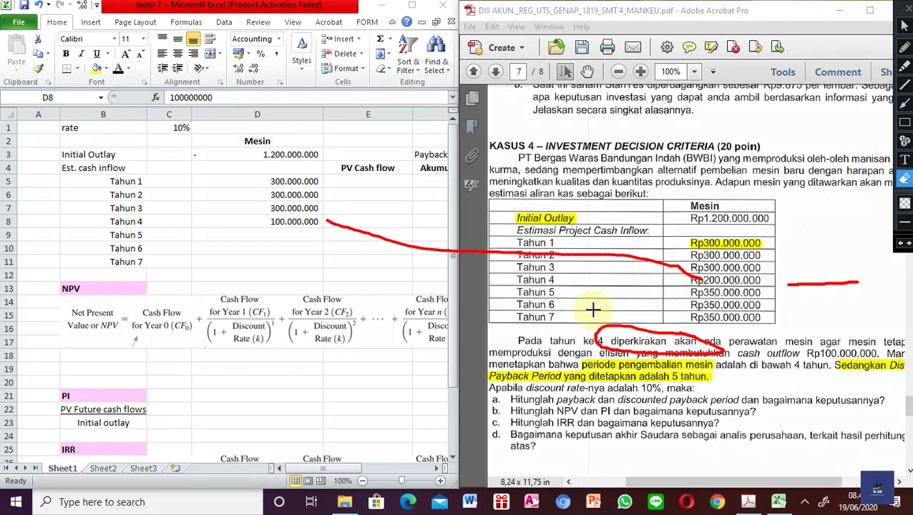
left_click_drag(593, 310, 892, 378)
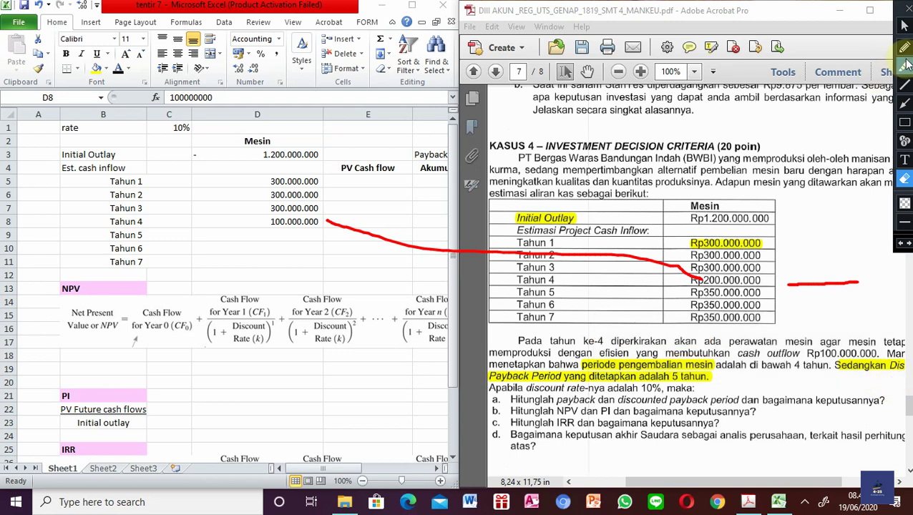
Step: In red, circle Rp100.000.000 and underline "Pada tahun" in the PDF, and circle the worksheet's Tahun 4 cash inflow
left_click(903, 48)
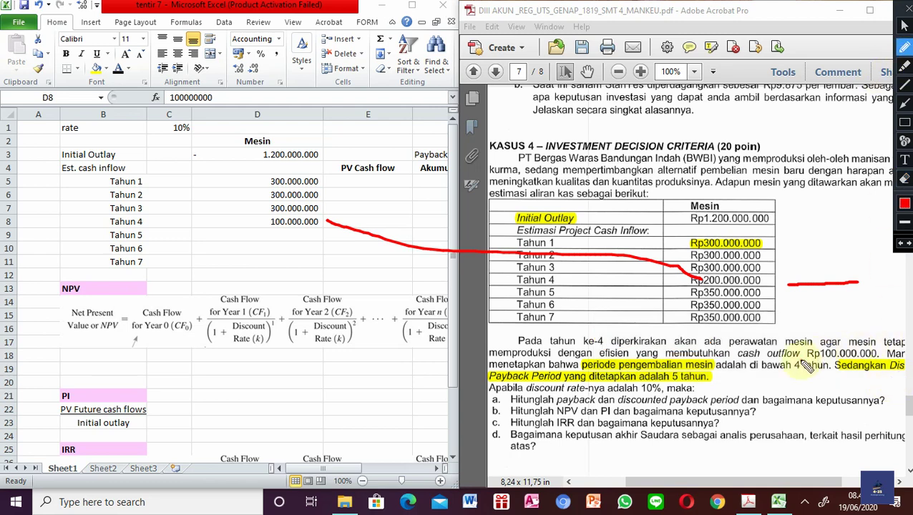
mouse_move(804, 365)
left_mouse_down()
mouse_move(891, 377)
mouse_move(894, 347)
mouse_move(795, 345)
mouse_move(805, 365)
left_mouse_up()
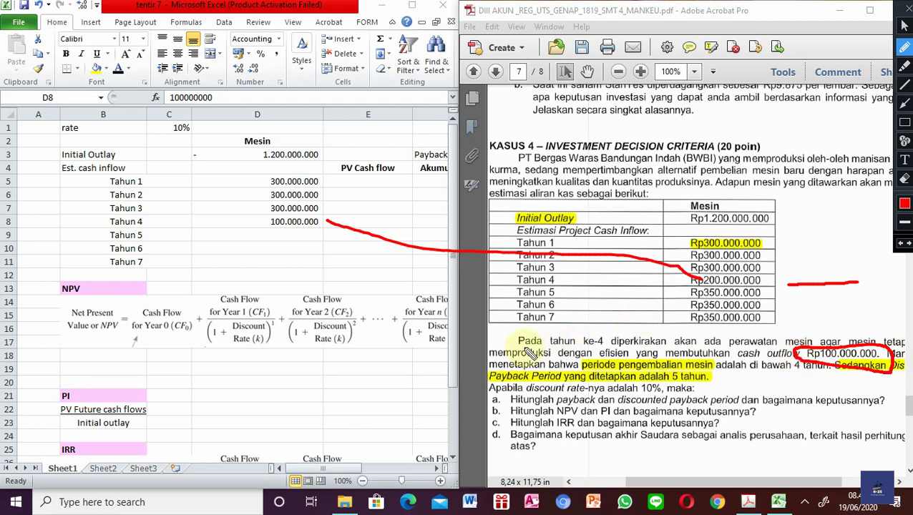
left_click_drag(524, 349, 571, 352)
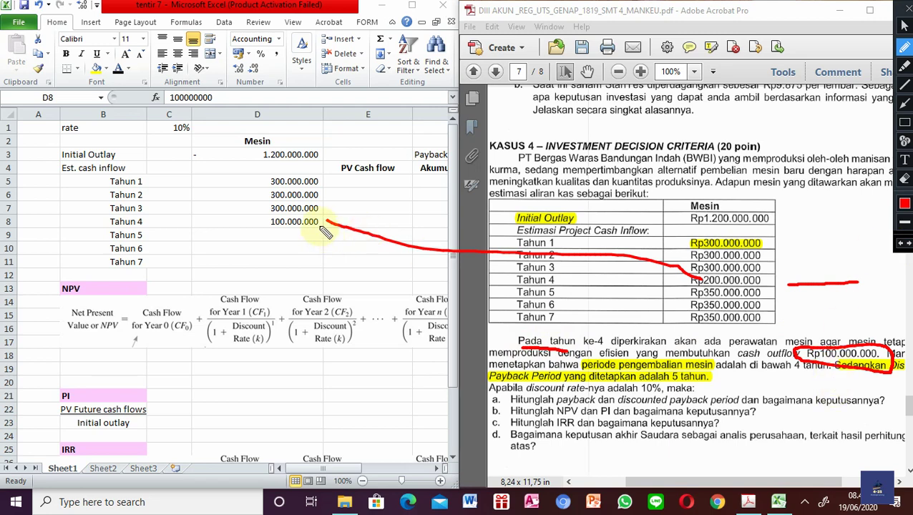
mouse_move(320, 223)
left_mouse_down()
mouse_move(301, 239)
mouse_move(259, 230)
mouse_move(322, 222)
left_mouse_up()
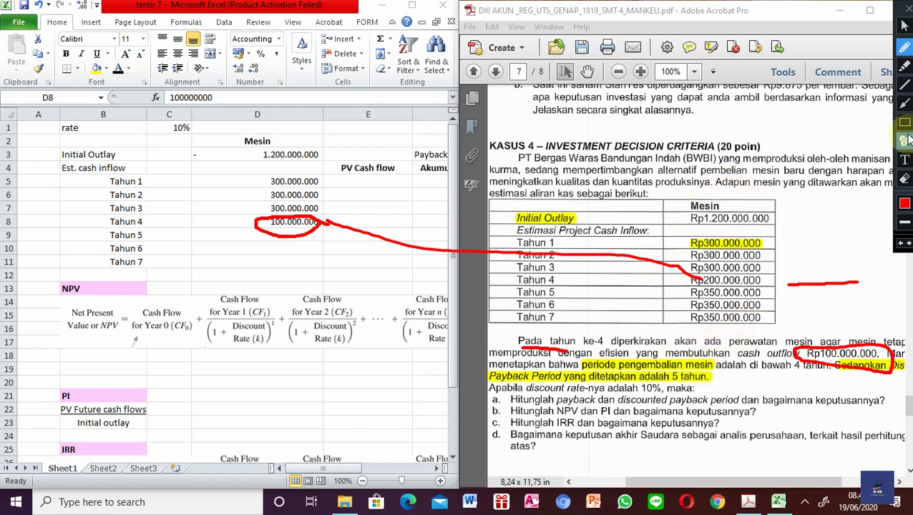
Step: Erase all red pen marks from the worksheet and the PDF, and return to the normal pointer
left_click(906, 180)
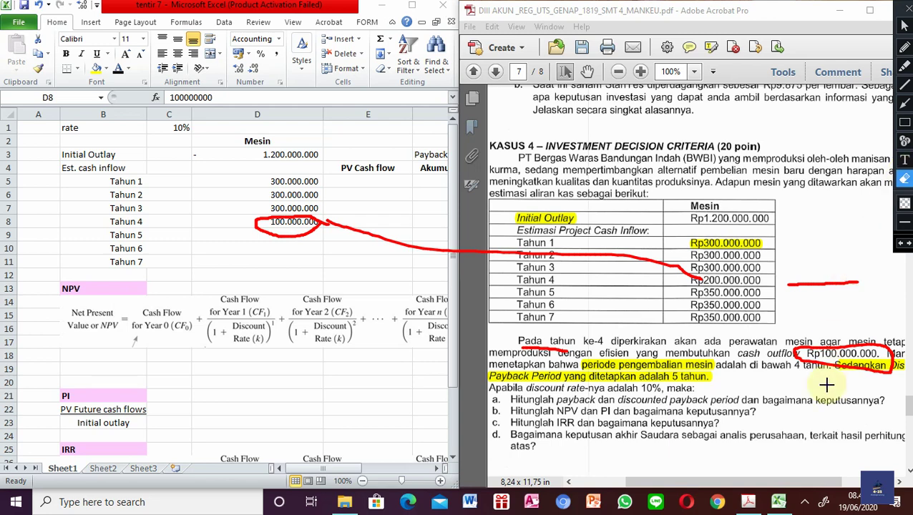
left_click(278, 224)
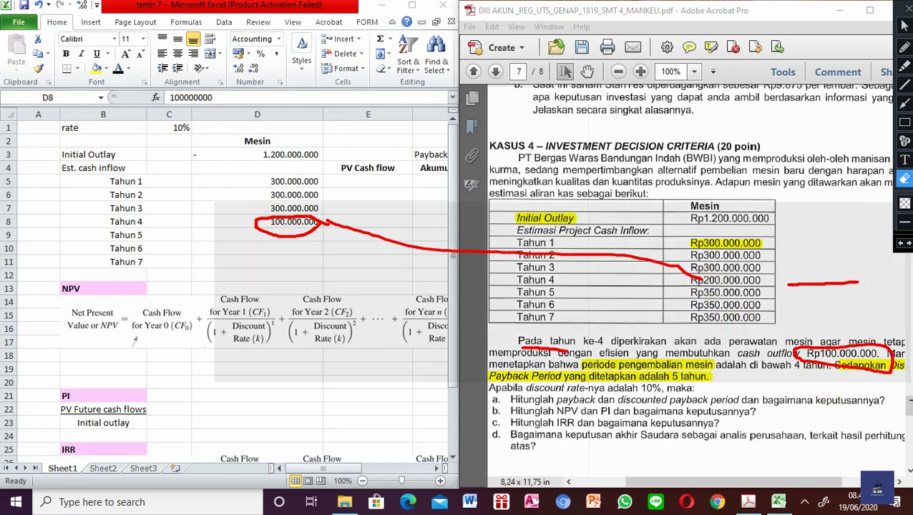
left_click(904, 222)
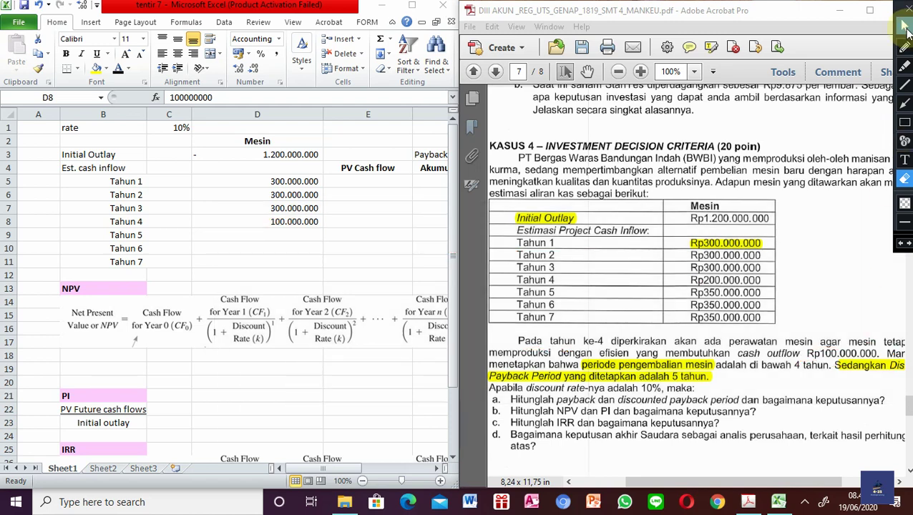
left_click(904, 25)
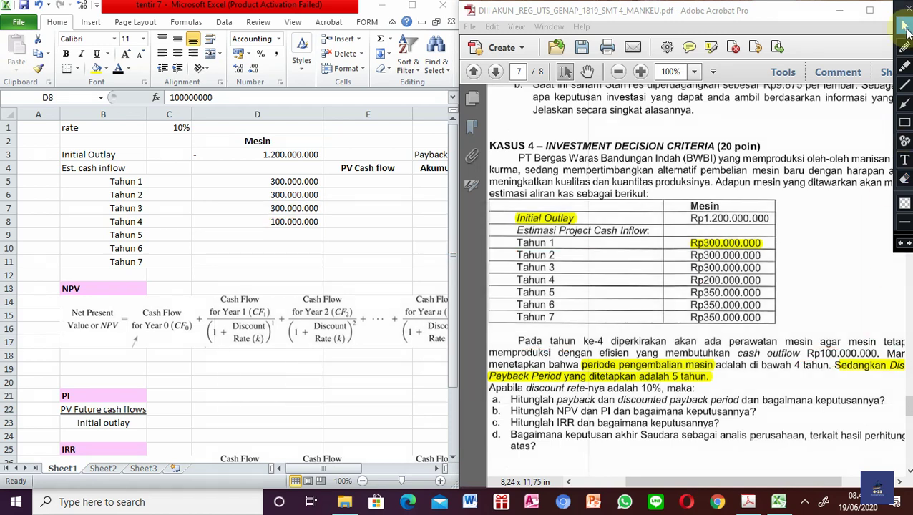
Step: Reveal the hidden Tahun 5 to Tahun 7 cash inflows in D9:D11 by changing their font colour to black
left_click(245, 236)
key("shift+Down")
key("shift+Down")
key("shift+Down")
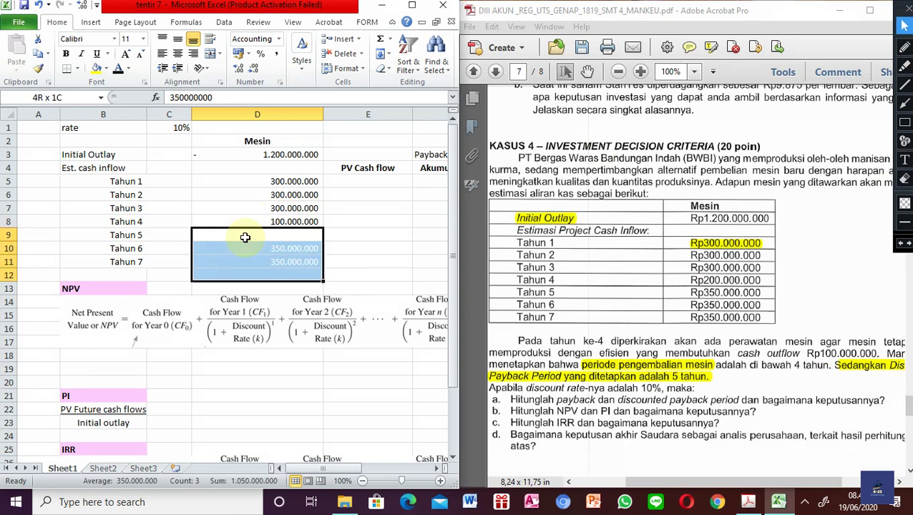
key("shift+Up")
key("shift+Up")
key("shift+Down")
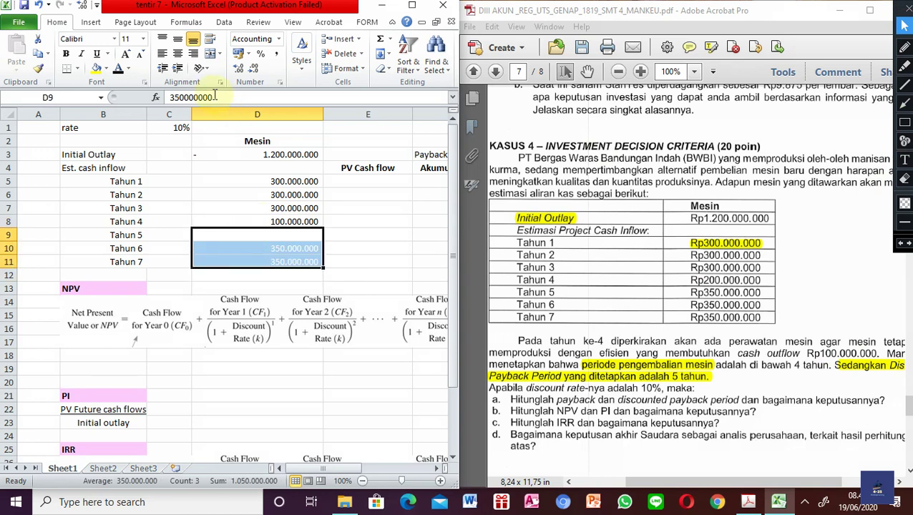
left_click(120, 72)
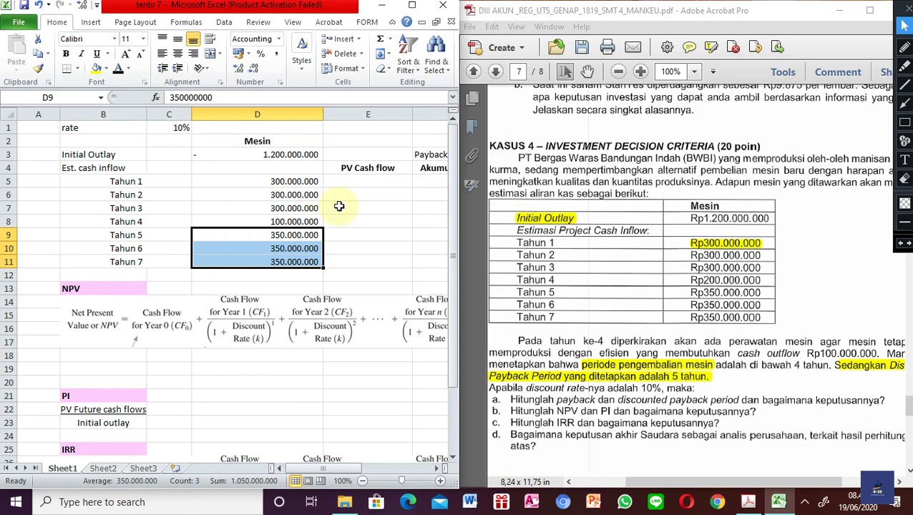
Step: Write a red text note beside the PDF's cash flow table reading "PV single" and, below it, "PV annuity:"
left_click(347, 183)
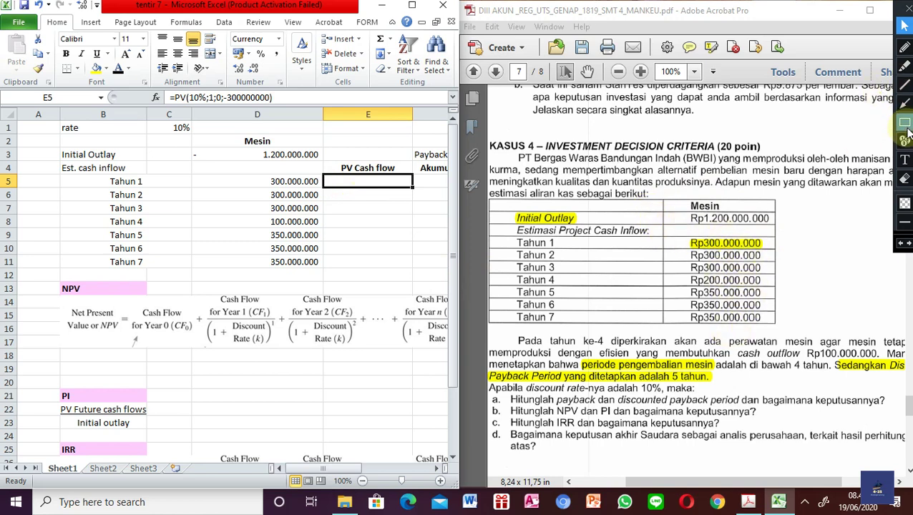
left_click(905, 161)
left_click(793, 207)
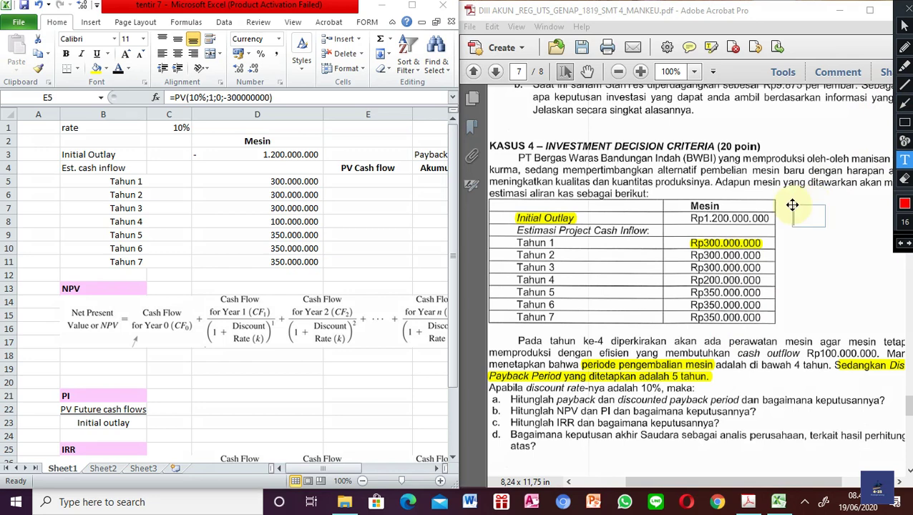
type("PV singe")
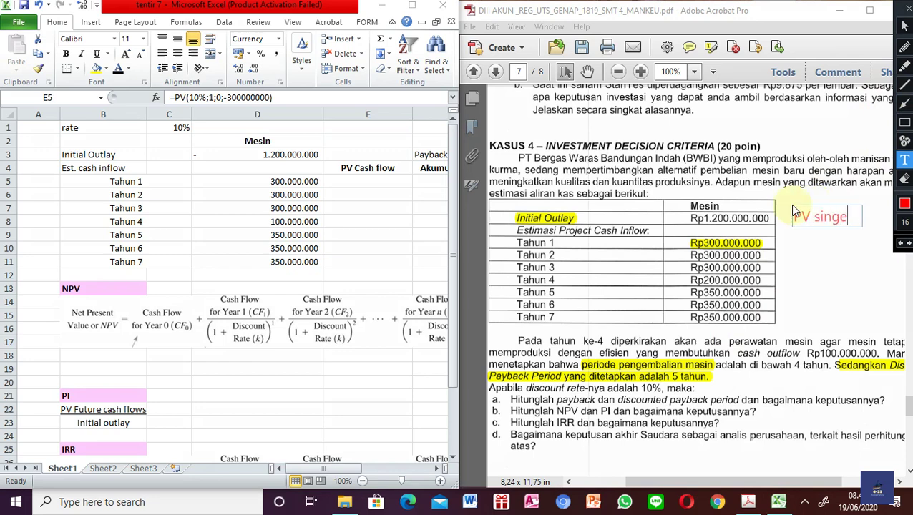
key("BackSpace")
type("le")
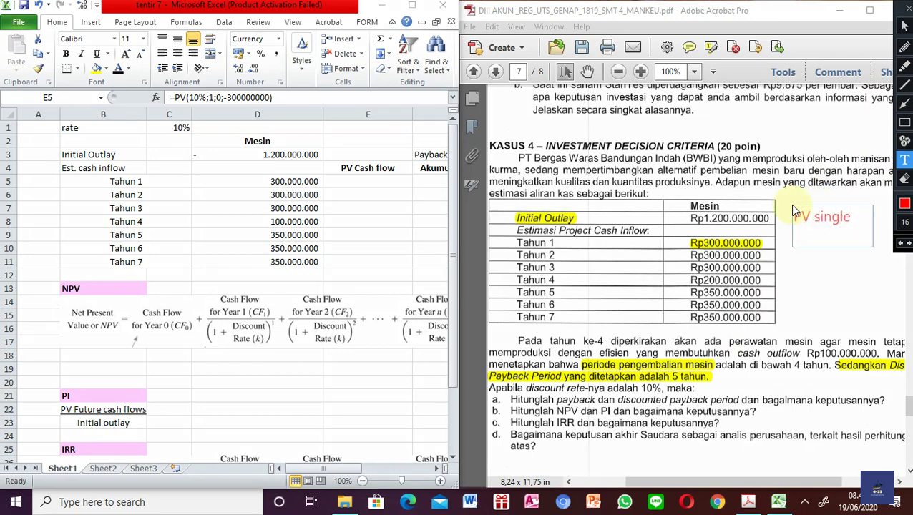
key("Return")
type("PV annui")
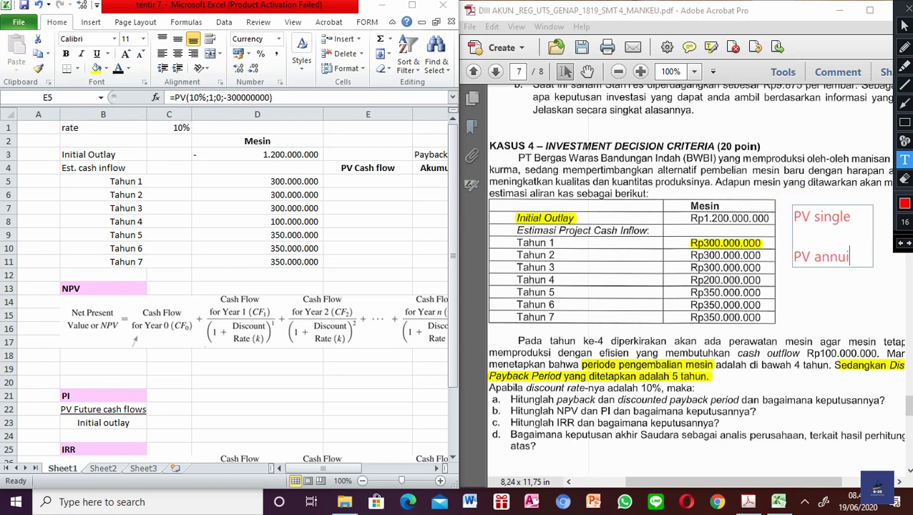
type("ty:")
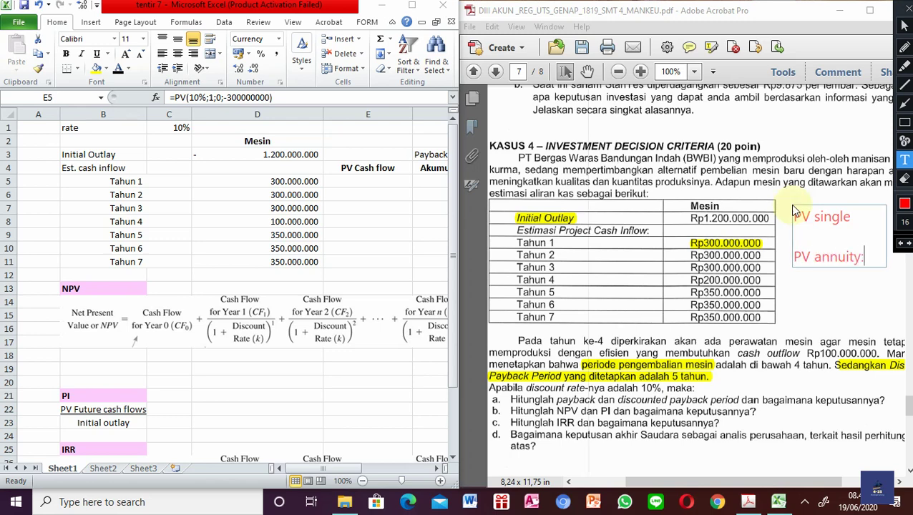
Step: Add the lines "pembayaran berulang" and "- contoh: bunga" to the red note, shift it slightly upward, and return to the normal pointer
key("Return")
type("pembayaran")
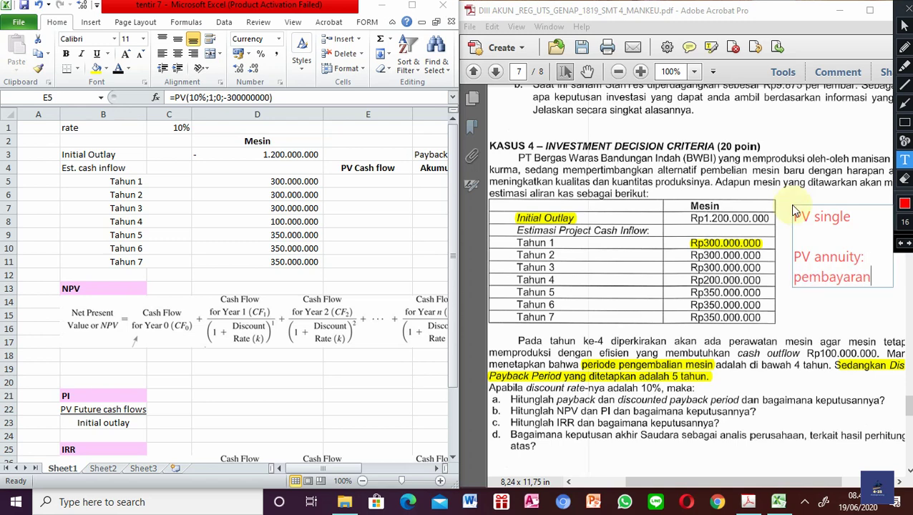
type(" berulang")
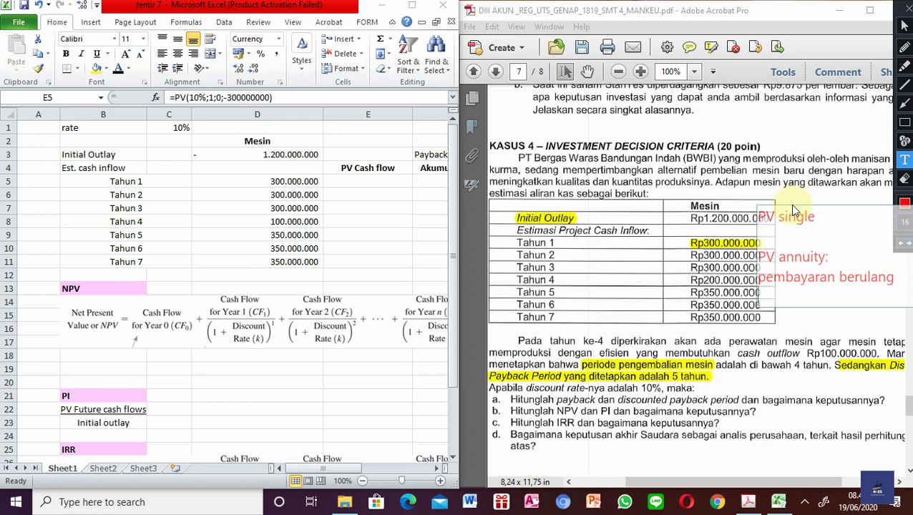
key("Return")
type("c")
type("ontoh: bunga")
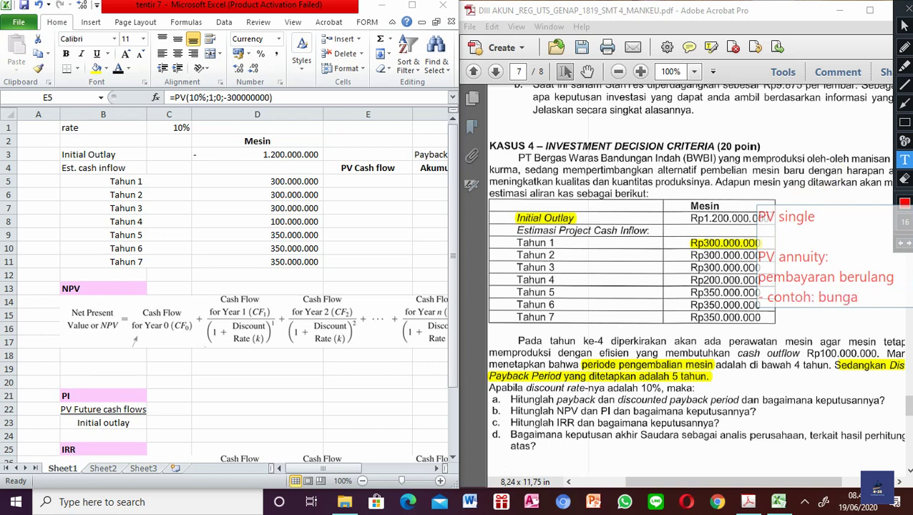
left_click_drag(816, 208, 831, 163)
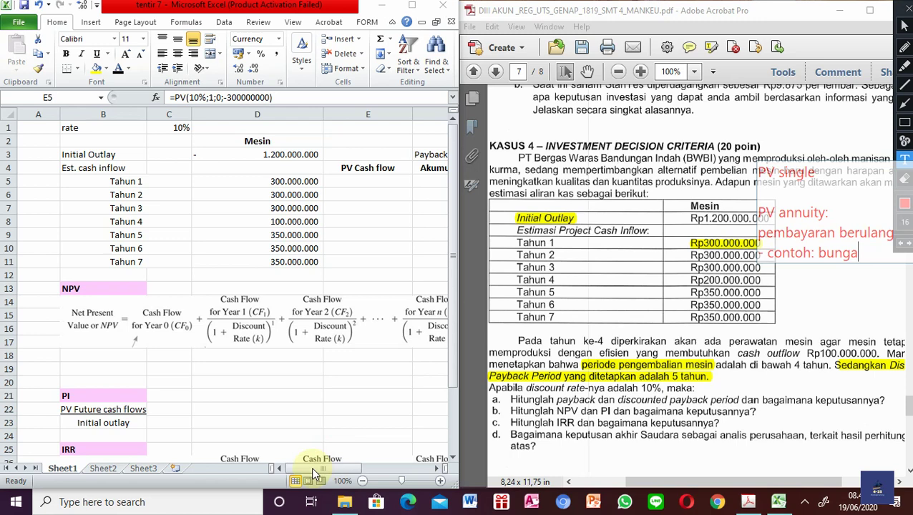
left_click(903, 24)
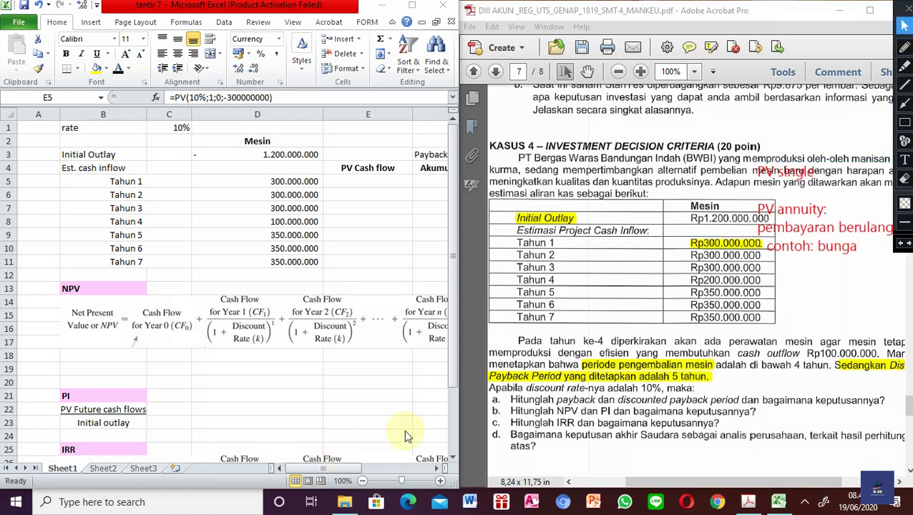
Step: Clear the Tahun 1 PV Cash flow formula in E5 and begin a new PV function with a rate of 10%
left_click(322, 467)
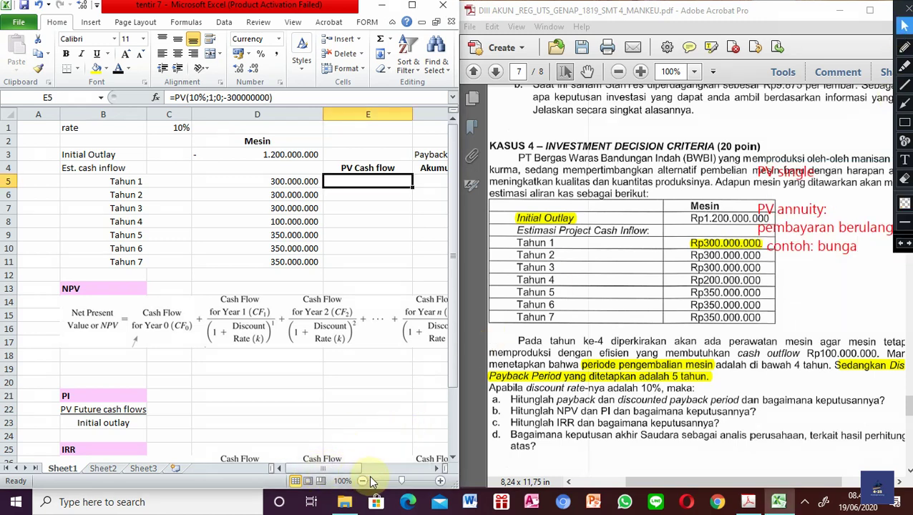
left_click_drag(358, 467, 378, 468)
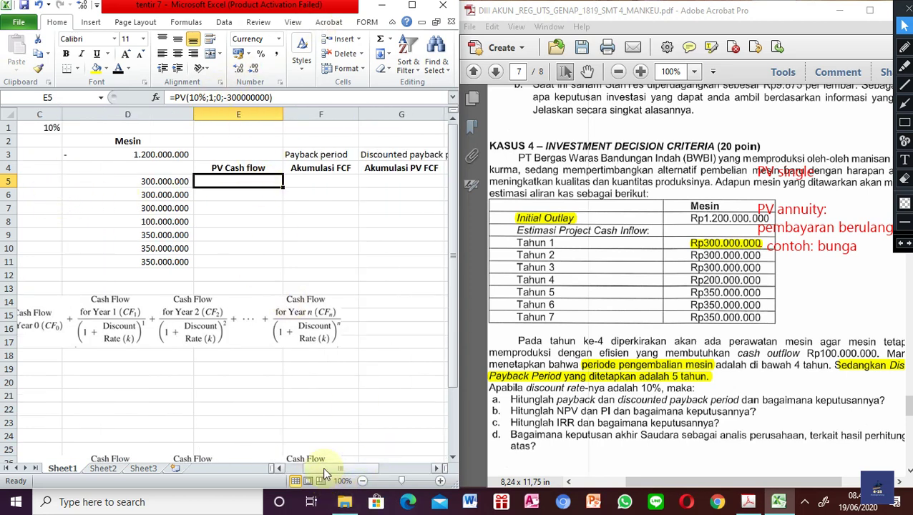
left_click_drag(329, 468, 294, 468)
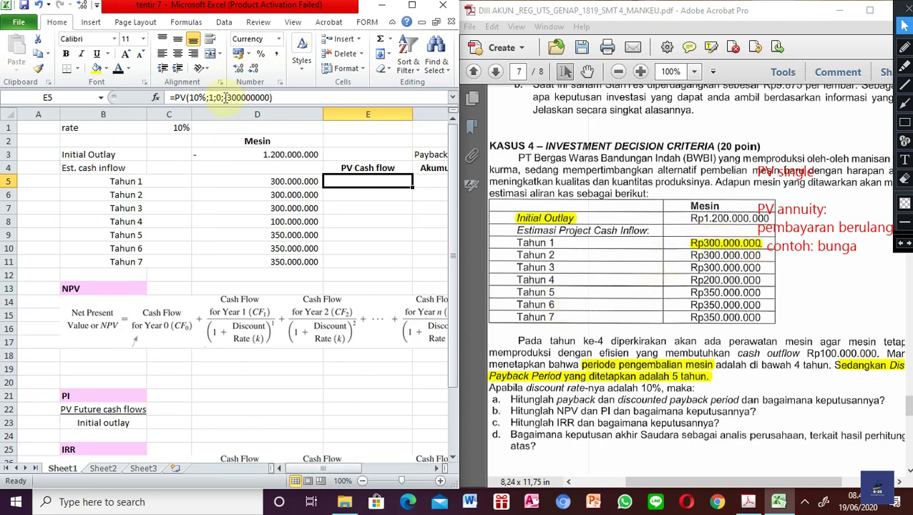
left_click(286, 98)
left_click_drag(286, 97, 133, 86)
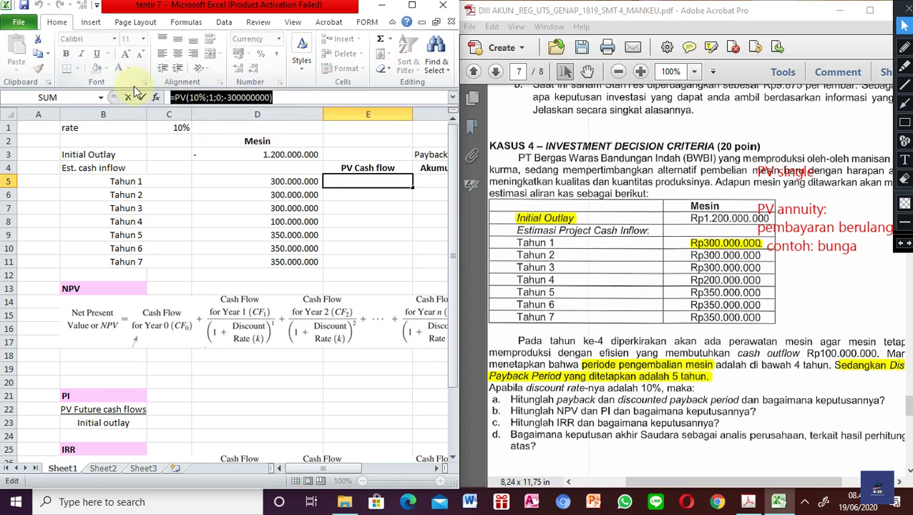
key("BackSpace")
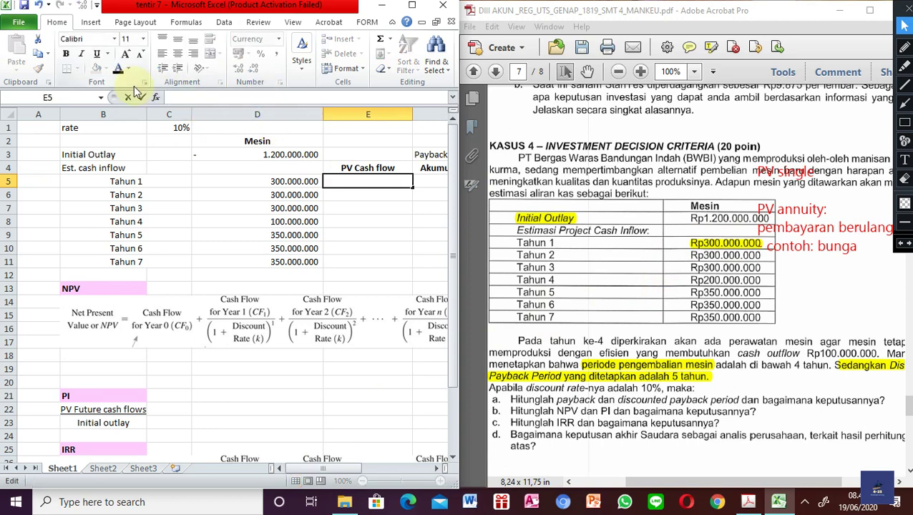
type("=pv(")
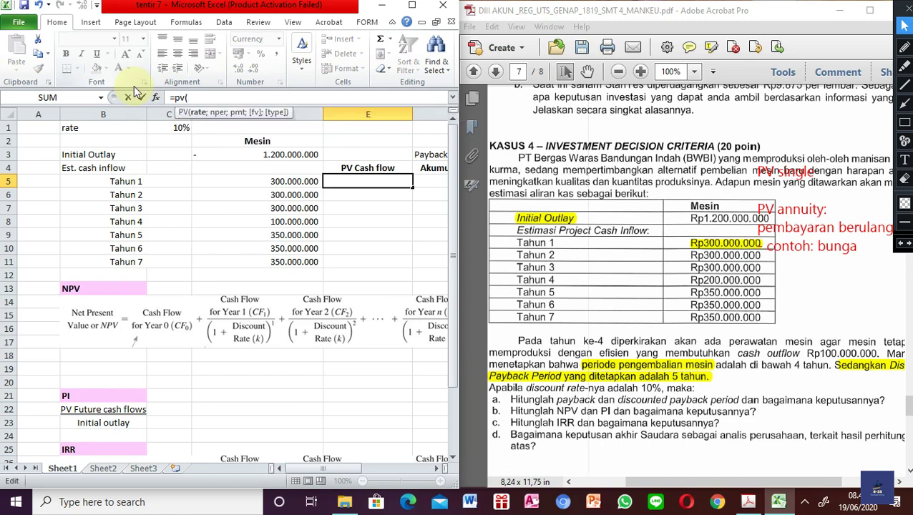
type("10")
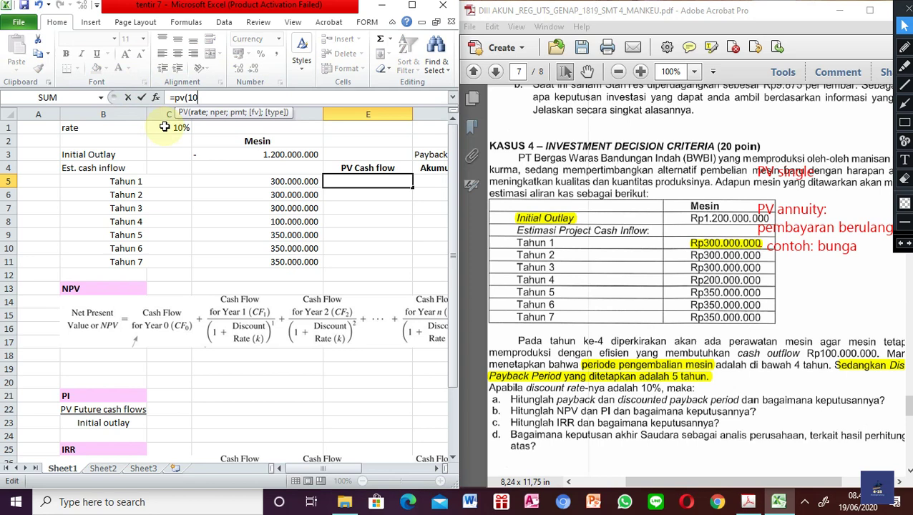
type("%")
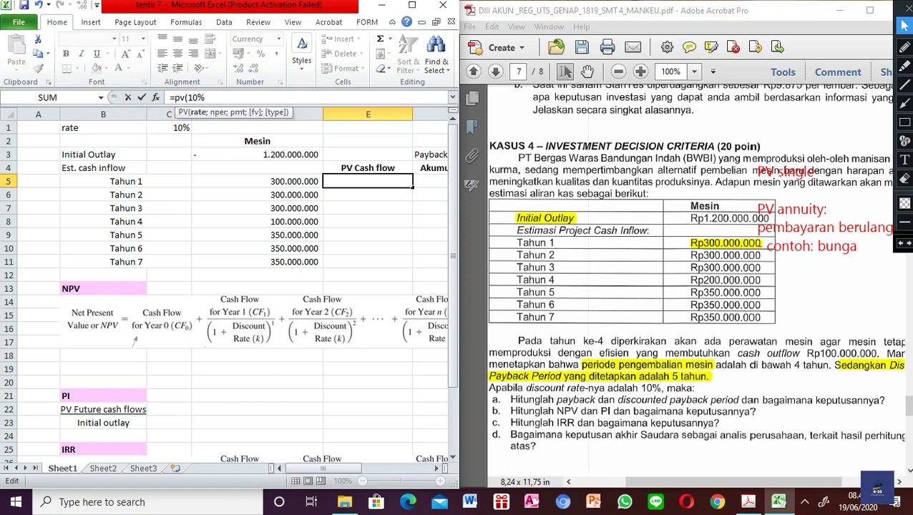
Step: Underline the 10% discount rate in the PDF with the red pen, and return to the normal pointer
left_click(906, 50)
left_click(905, 48)
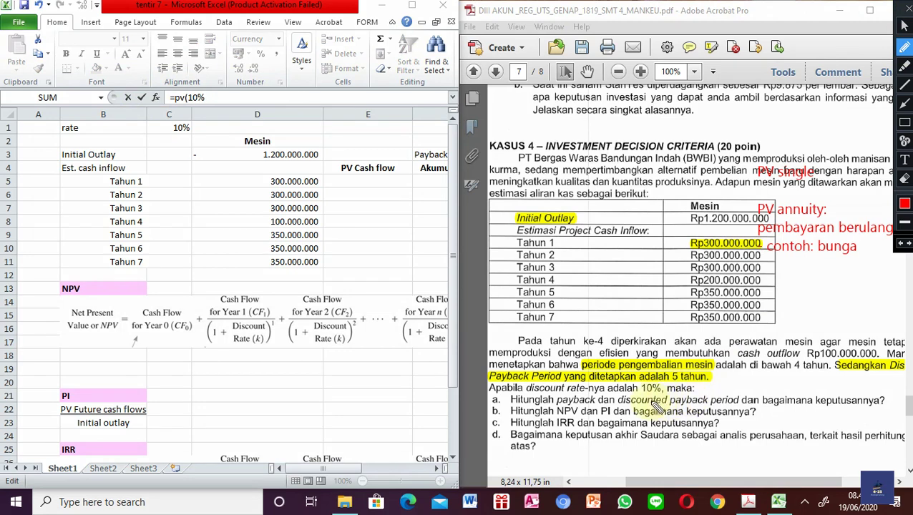
left_click_drag(639, 393, 660, 394)
left_click(905, 25)
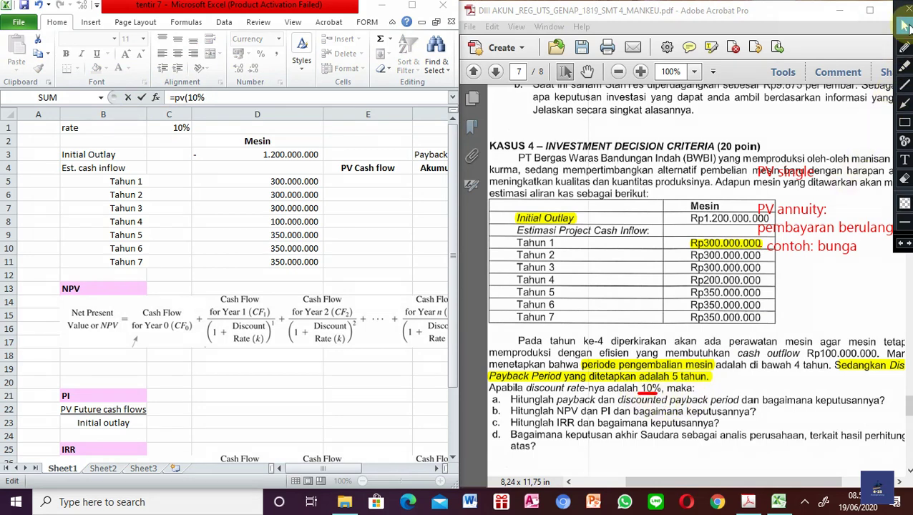
Step: Complete the E5 formula as =PV(10%;1;0;-300000000) with one period, zero payment and the Tahun 1 cash inflow as future value
left_click(229, 94)
type(";")
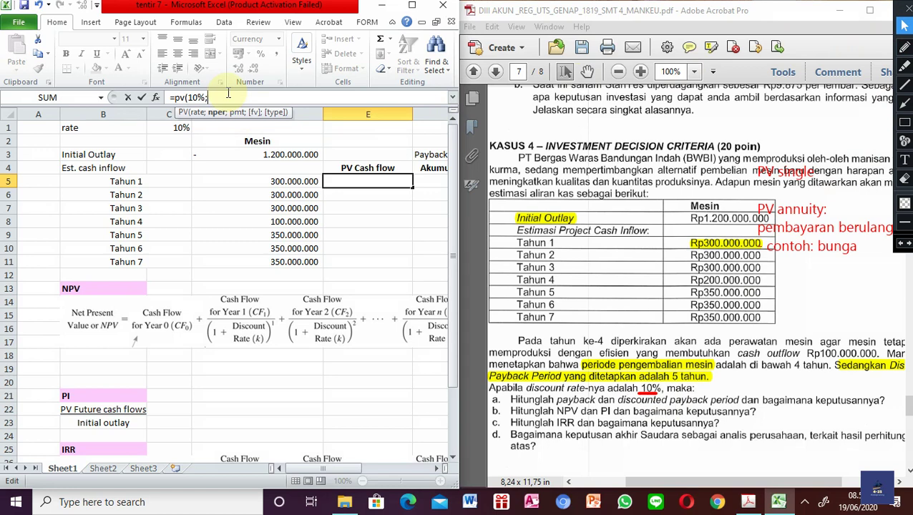
type("1;")
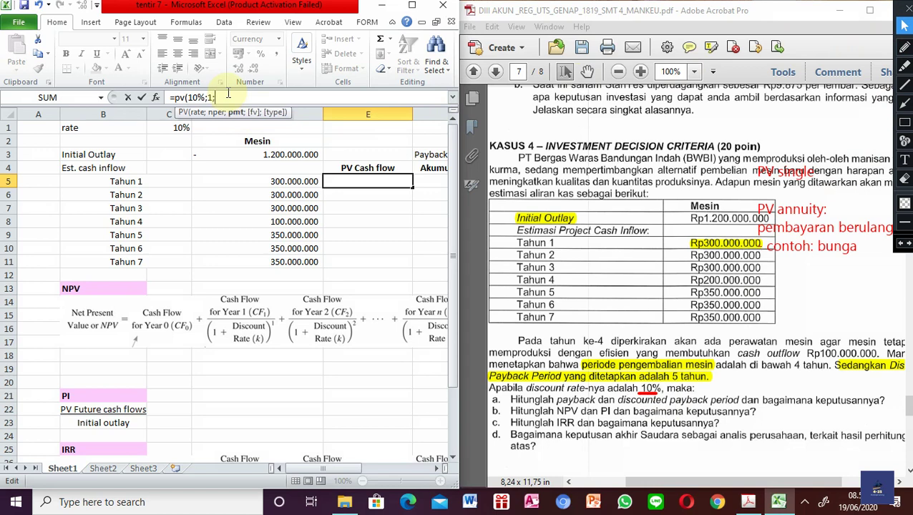
type("0")
type(";")
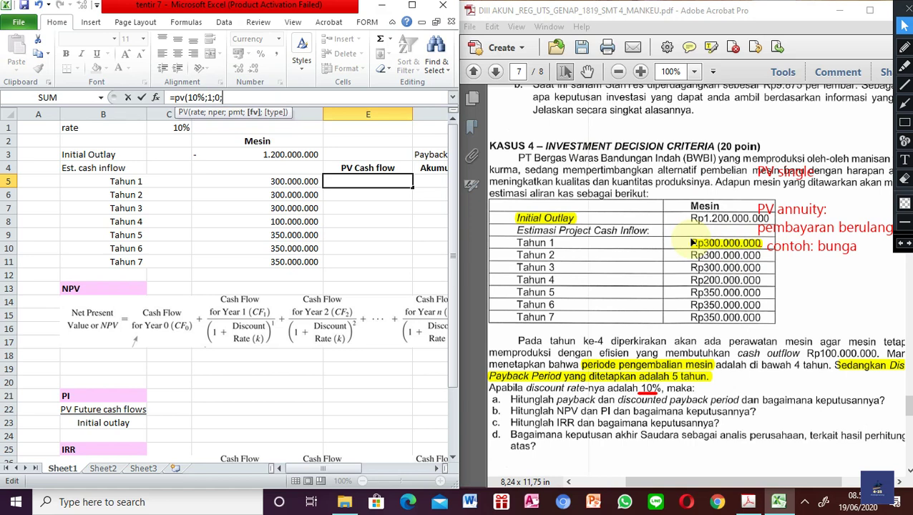
type("-300000000")
key("ctrl+Return")
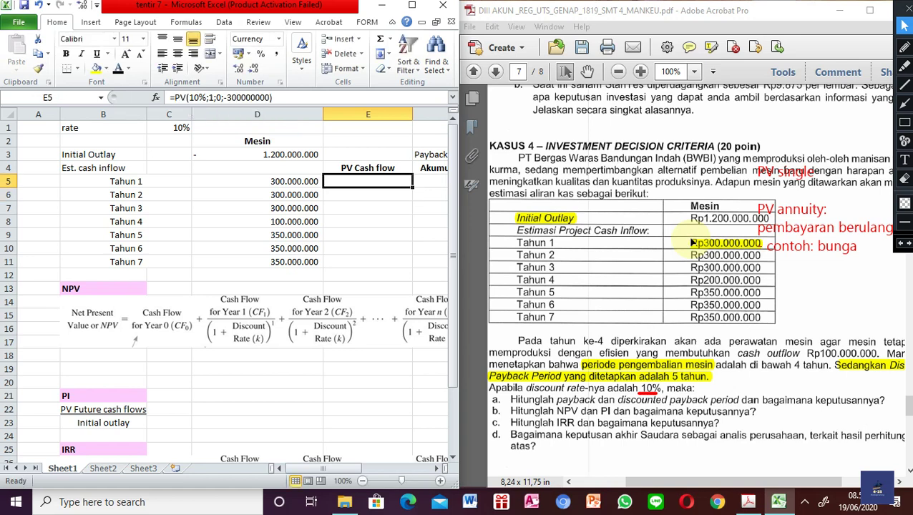
Step: Reveal the hidden Tahun 1 to Tahun 7 present values in E5:E11 by changing each cell's font colour to black
left_click_drag(693, 243, 761, 244)
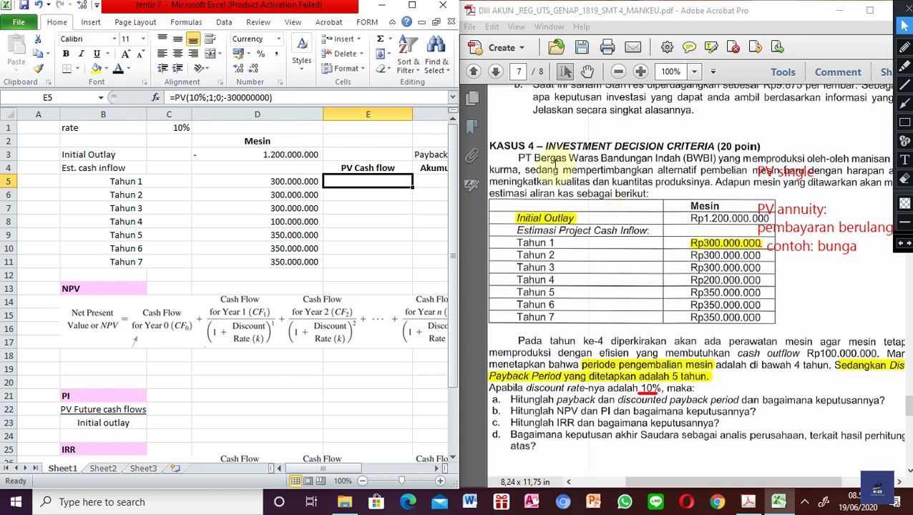
left_click(119, 69)
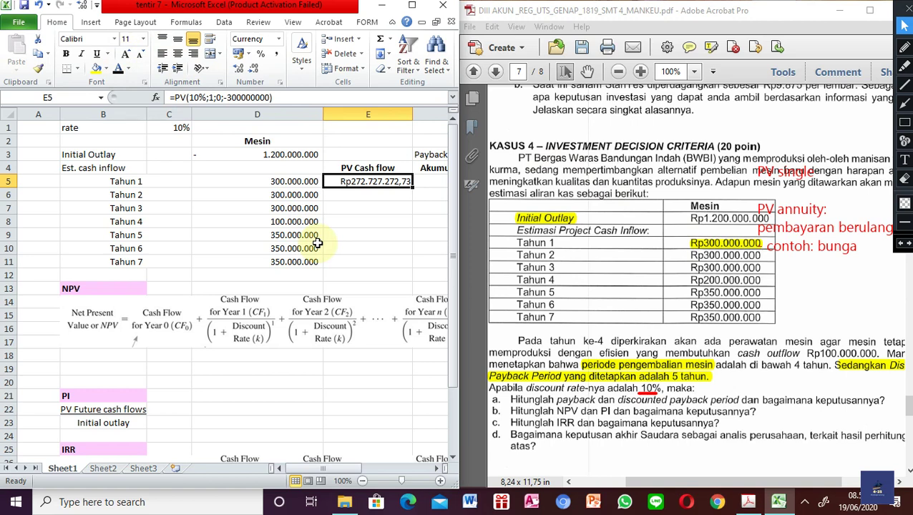
key("Down")
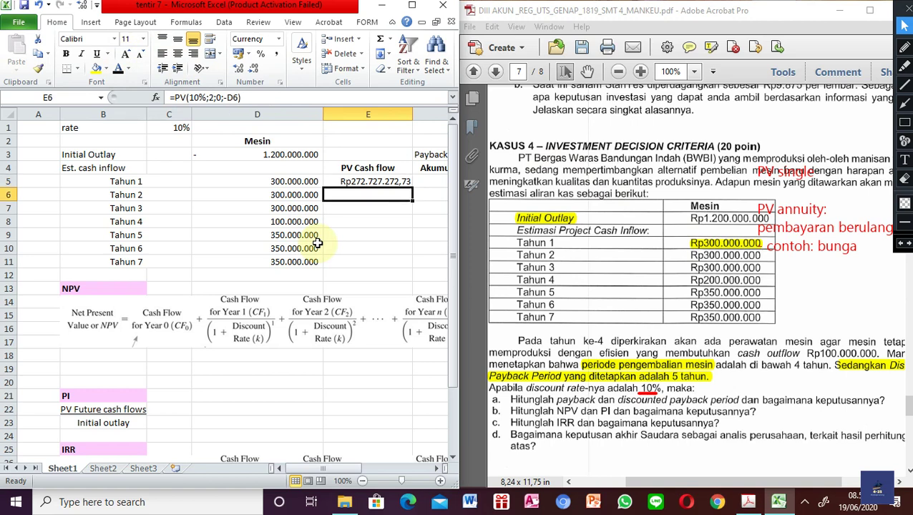
left_click(118, 69)
key("Down")
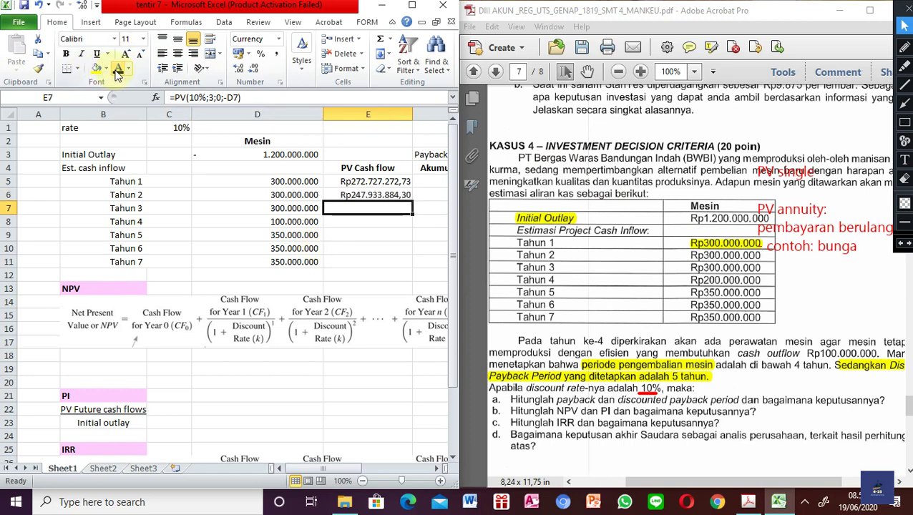
left_click(118, 69)
key("Down")
left_click(118, 70)
key("Down")
left_click(118, 70)
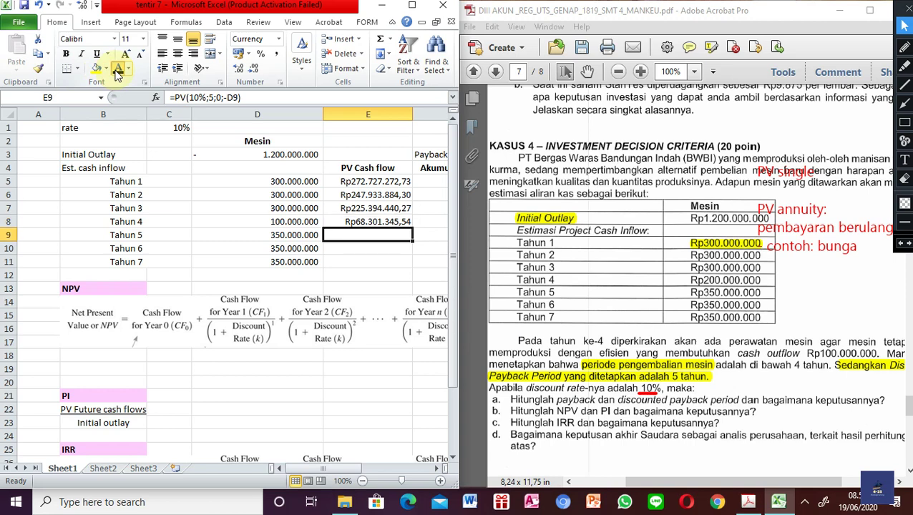
key("Down")
left_click(118, 69)
key("Down")
left_click(118, 69)
Step: Examine the rate, period and future value arguments of the Tahun 2 PV formula in E6
key("Up")
key("Up")
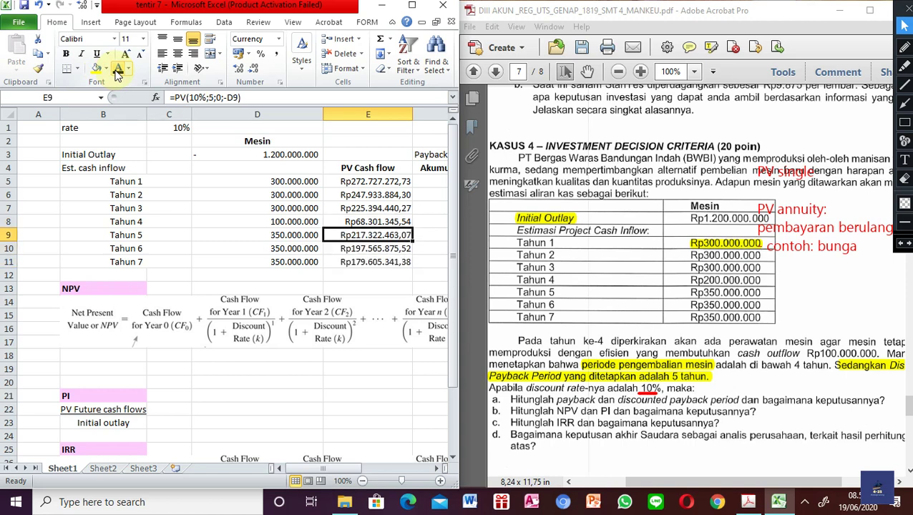
key("Up")
key("Up")
key("Up")
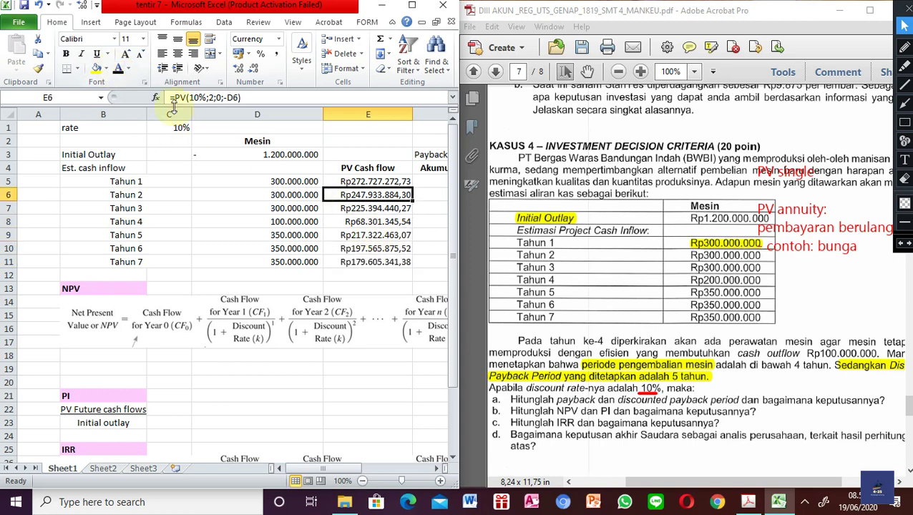
left_click(200, 97)
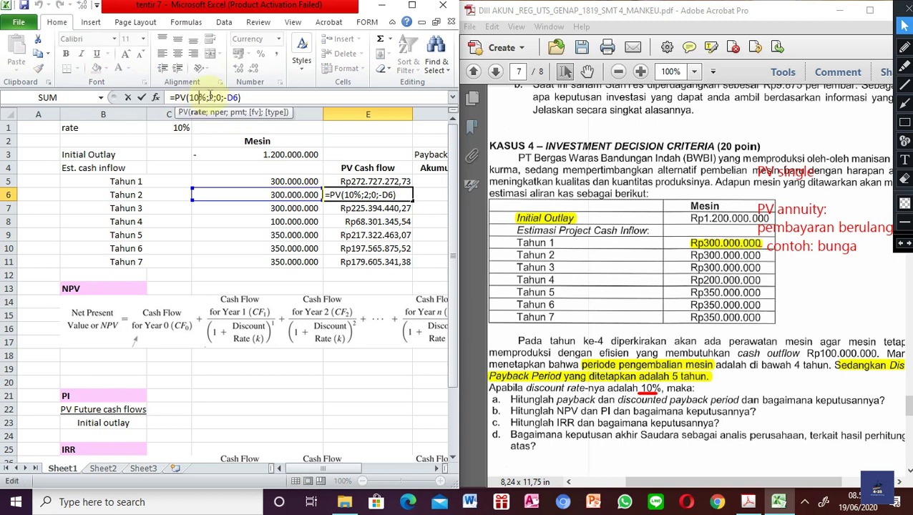
left_click(209, 97)
left_click(227, 97)
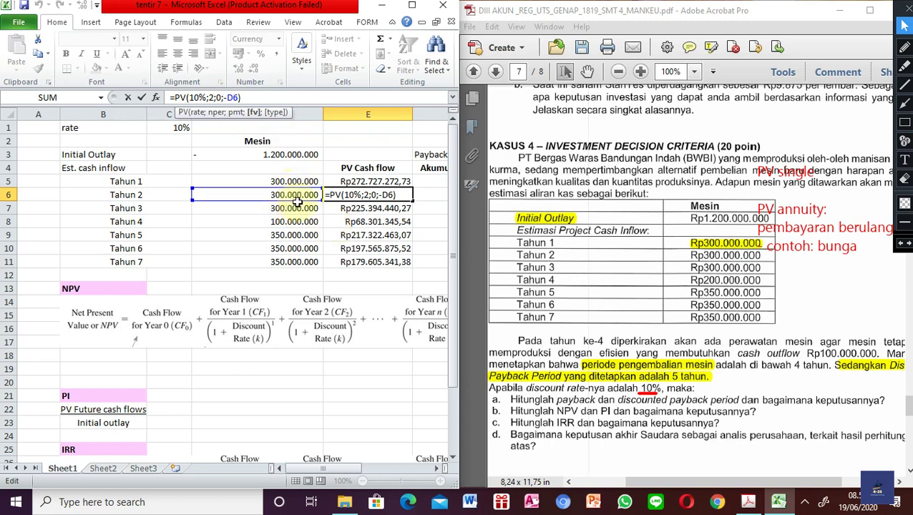
key("Return")
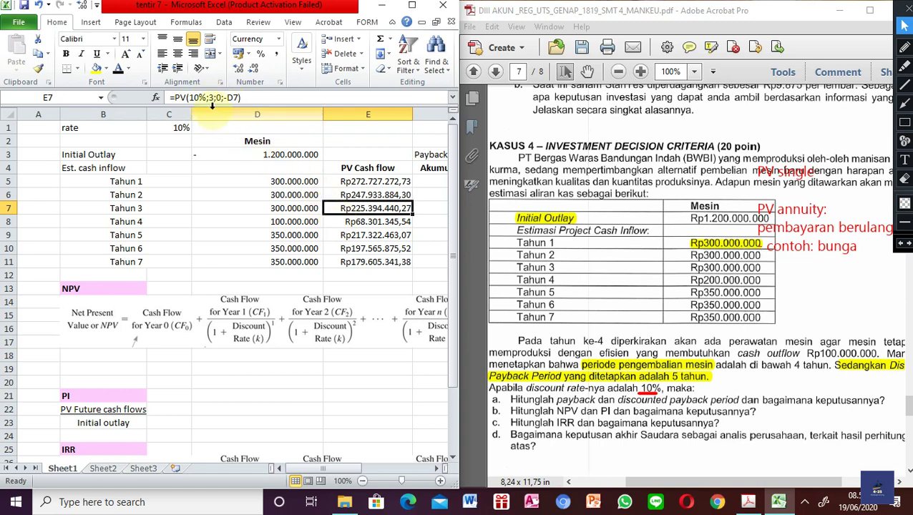
Step: Examine the PV formulas for Tahun 4 to Tahun 7 in E8:E11 and the accumulation columns for both payback periods
key("Left")
key("Down")
key("Right")
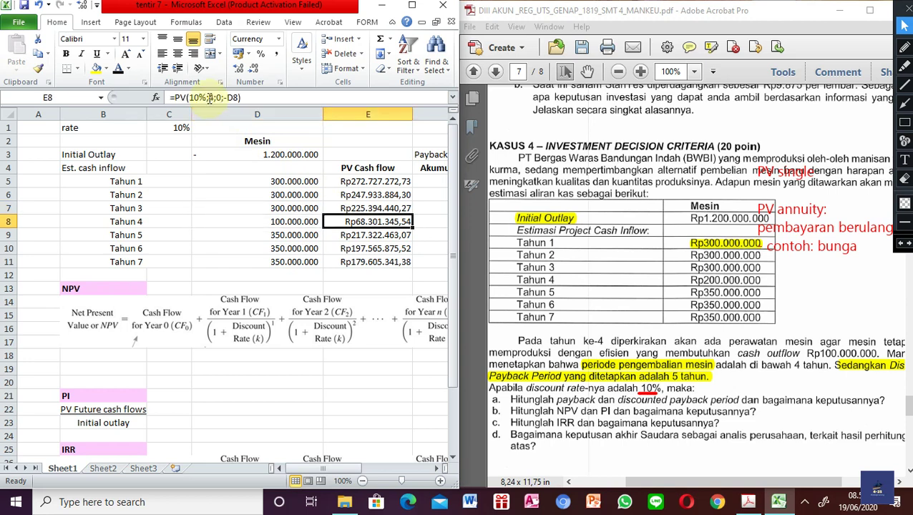
key("Down")
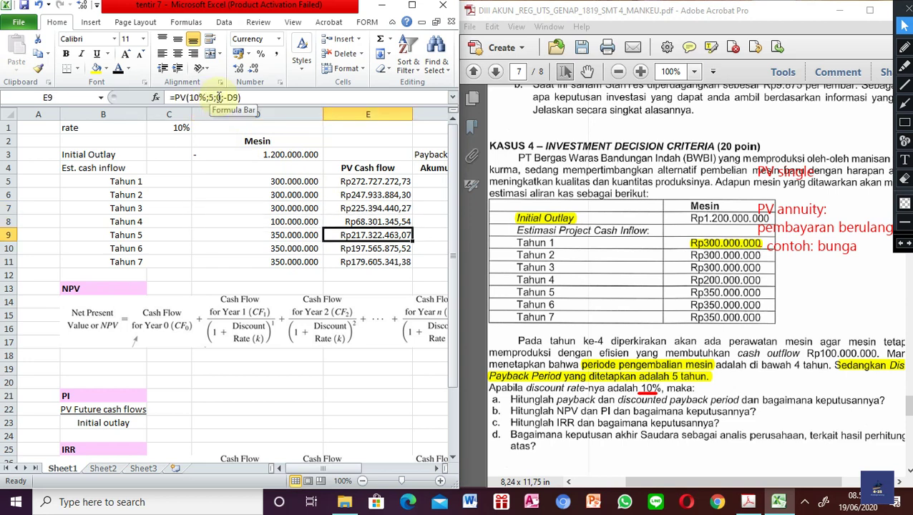
key("Down")
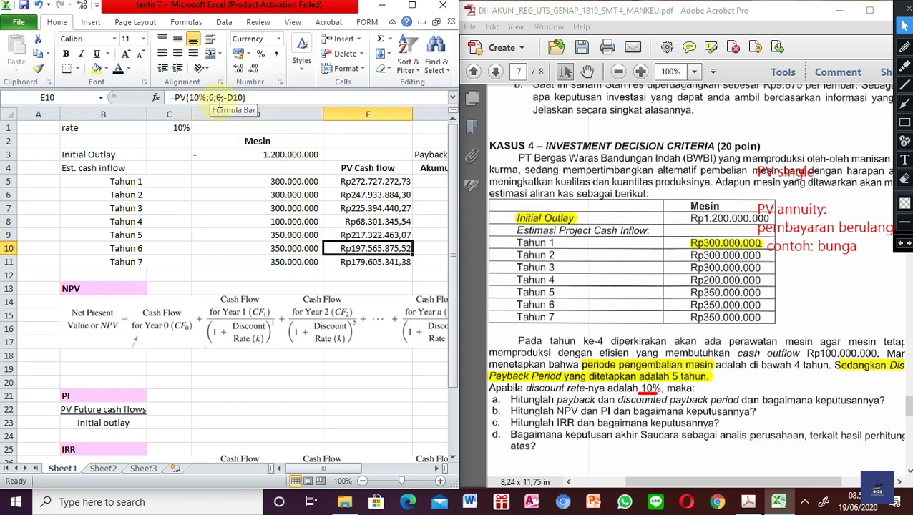
key("Down")
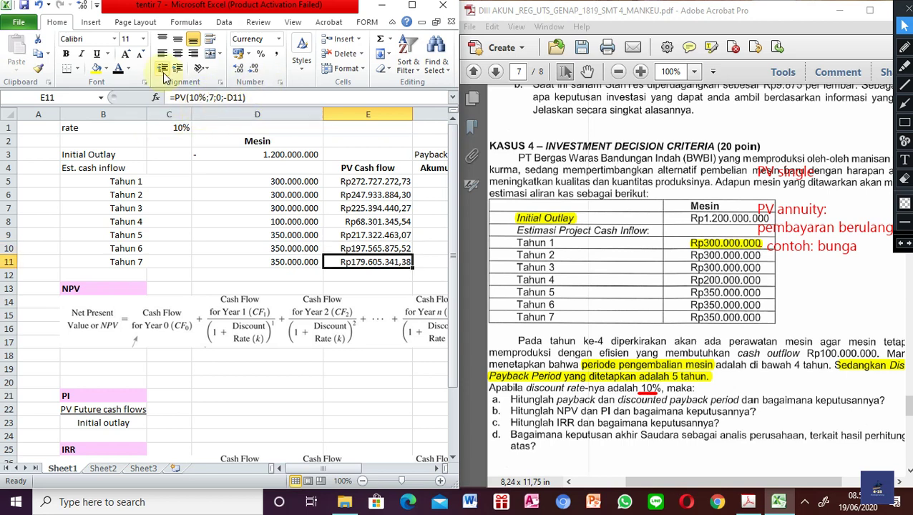
key("Right")
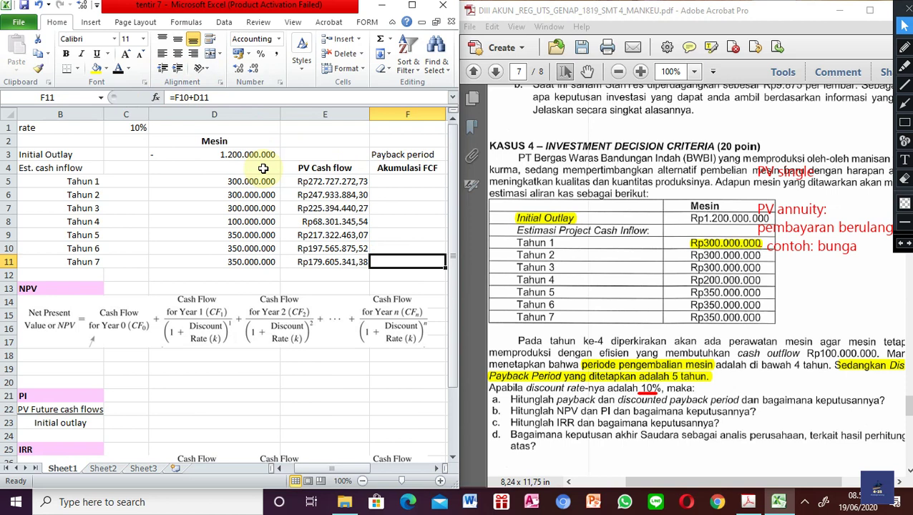
key("Right")
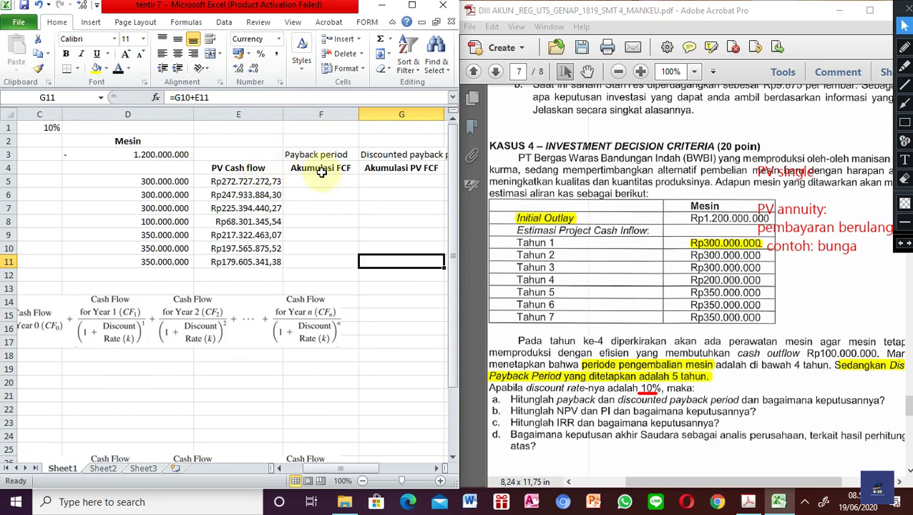
scroll(321, 172, "right", 1)
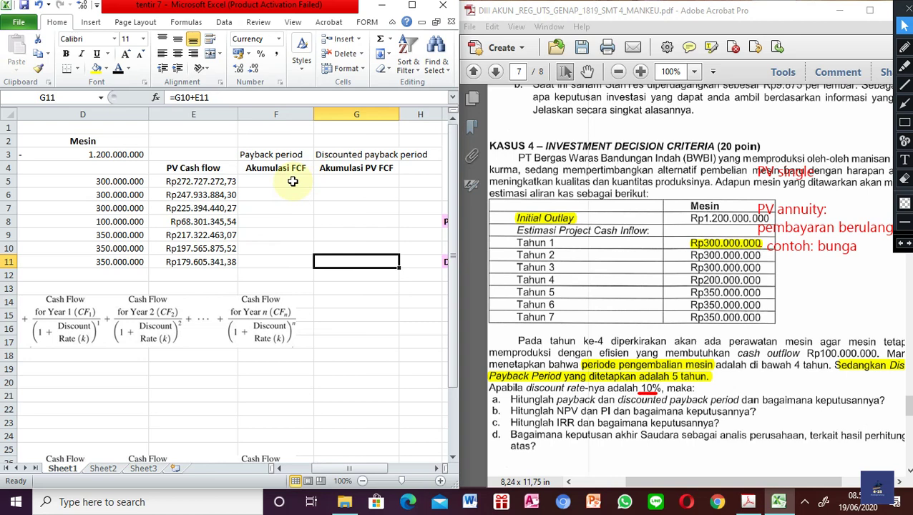
scroll(292, 181, "left", 1)
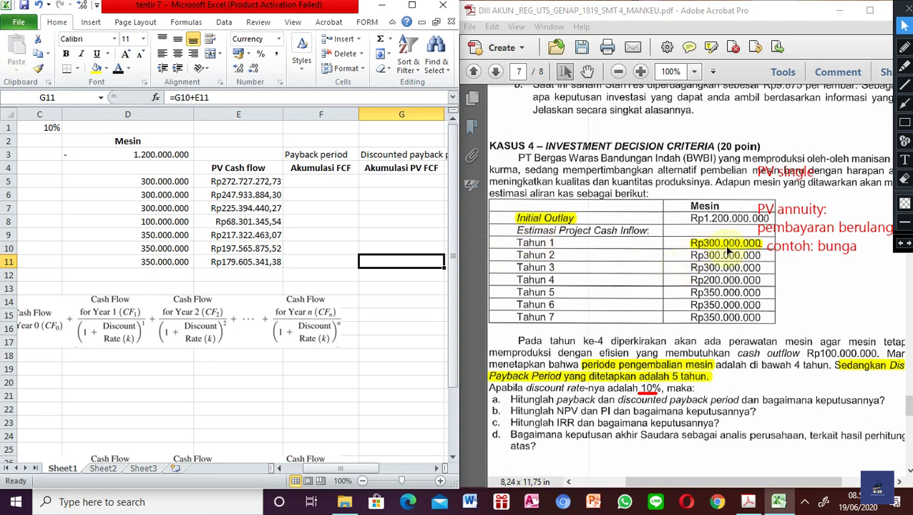
Step: Write a red on-screen note beside the cash inflow table with the lines -1200, 300 = -900, 300 = -600 and 300 = -300
left_click(904, 159)
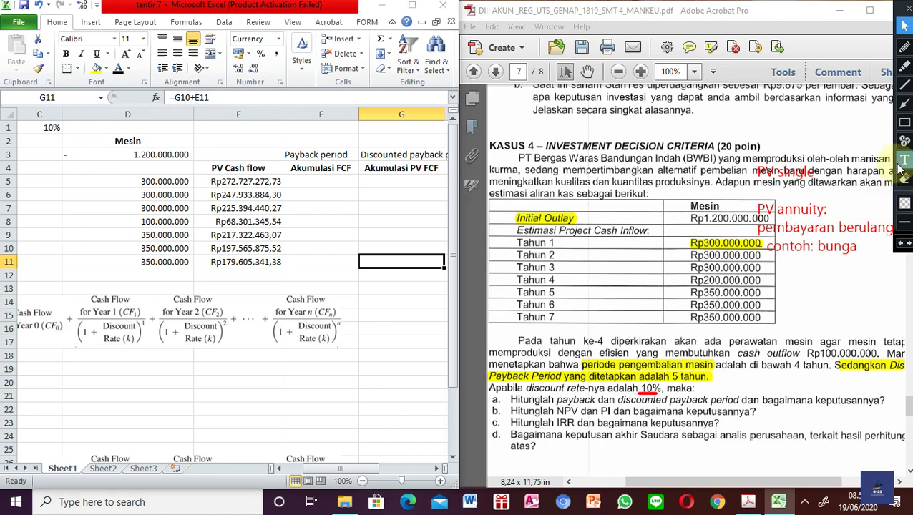
left_click(803, 270)
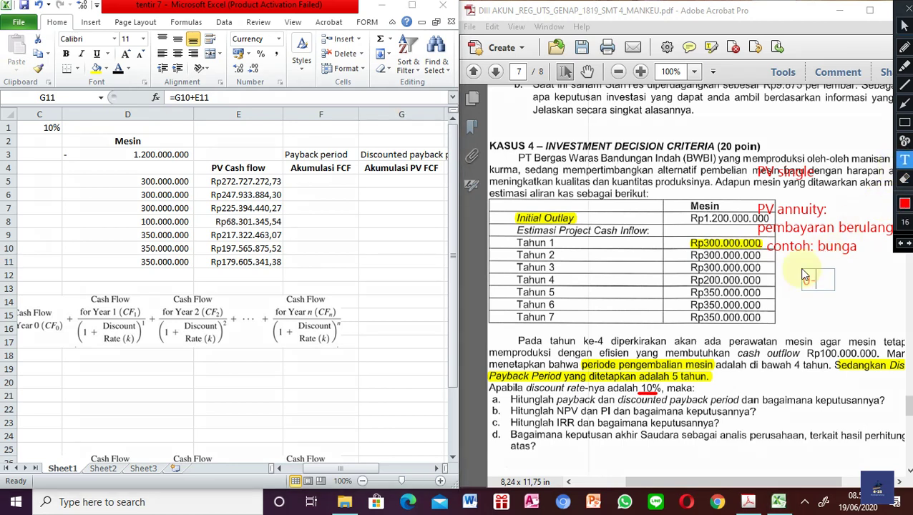
type("1200")
key("Return")
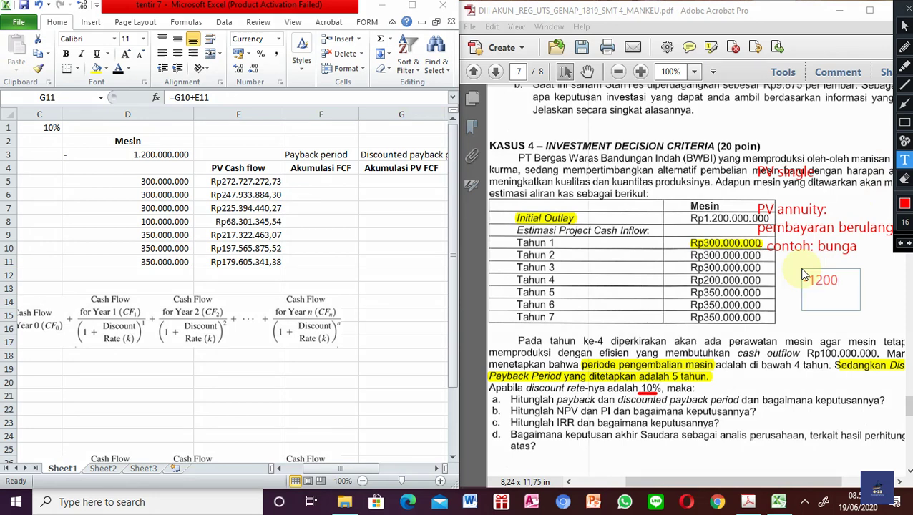
type("300 = -900")
key("Return")
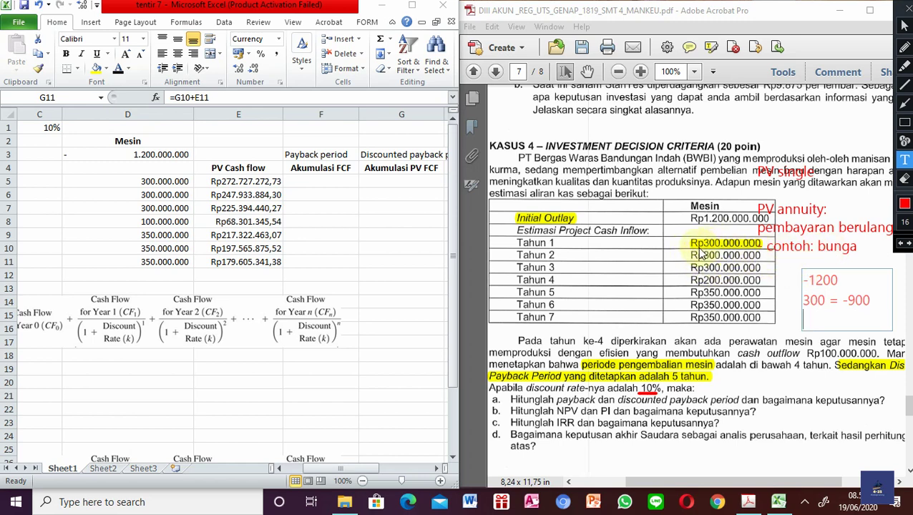
type("300")
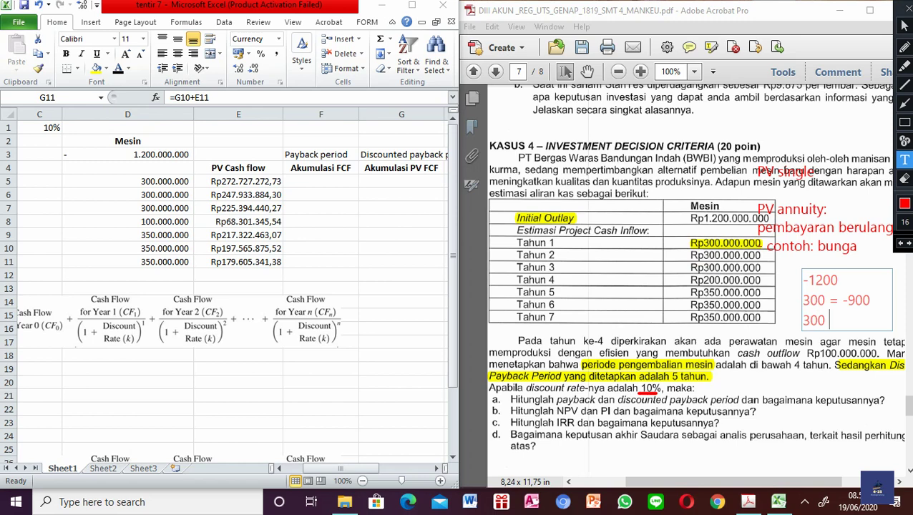
type(" = -600")
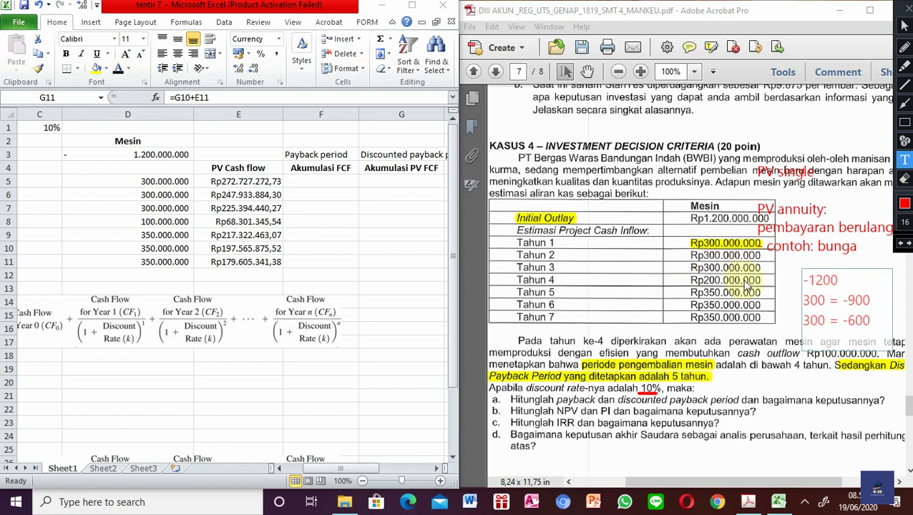
key("Return")
type("300 = -300")
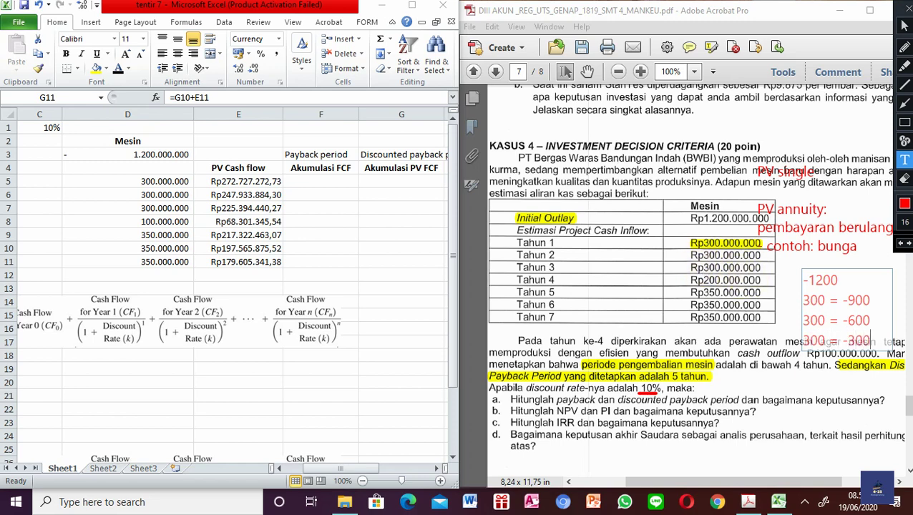
key("Return")
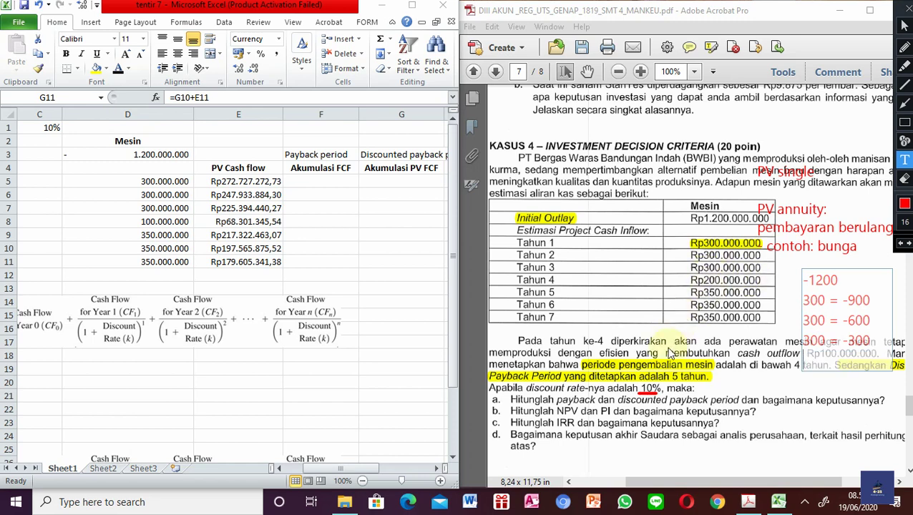
Step: Add the lines 100 = -200 and 350 = 150 to the red note, shift it slightly upward and finish the text
left_click_drag(647, 391, 657, 393)
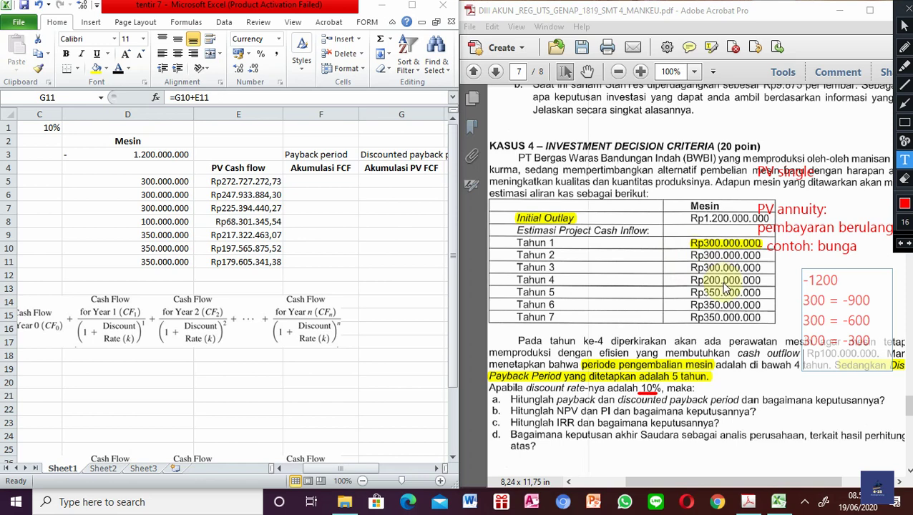
type("100")
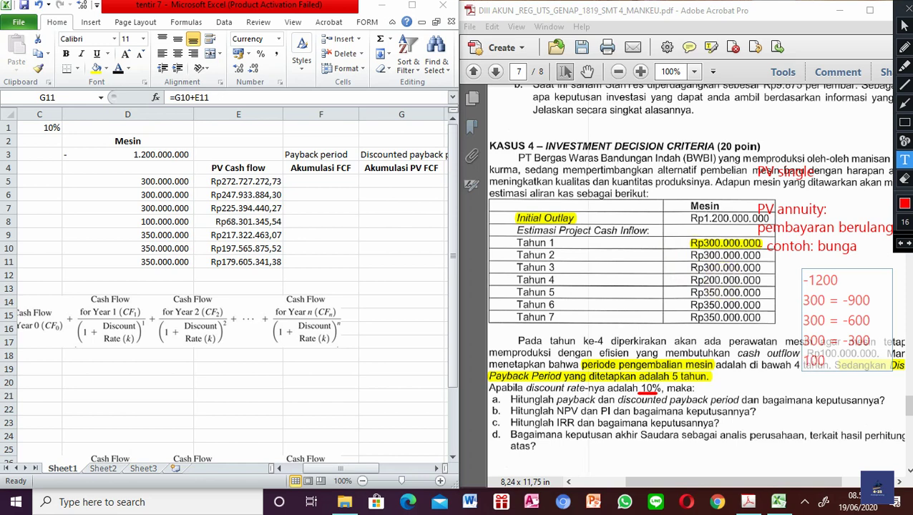
type(" = -200")
key("Return")
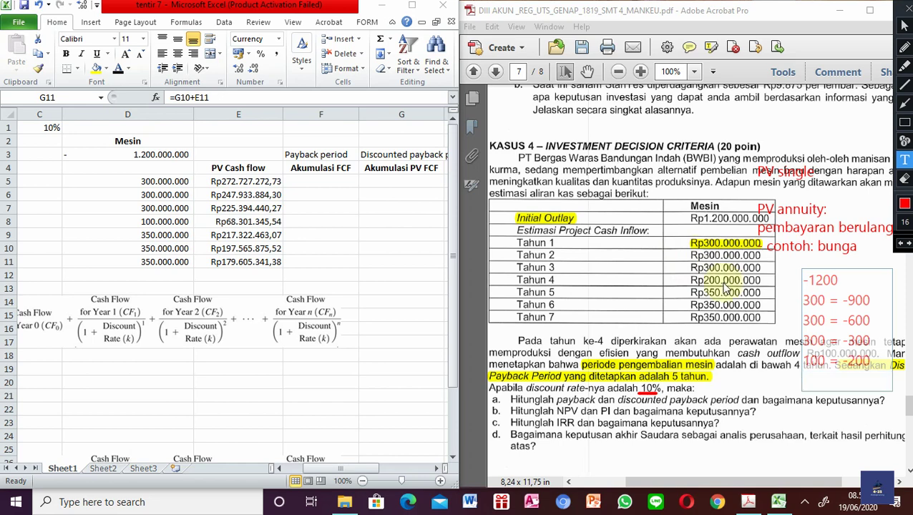
mouse_move(726, 286)
left_mouse_down()
mouse_move(726, 297)
mouse_move(702, 299)
left_mouse_up()
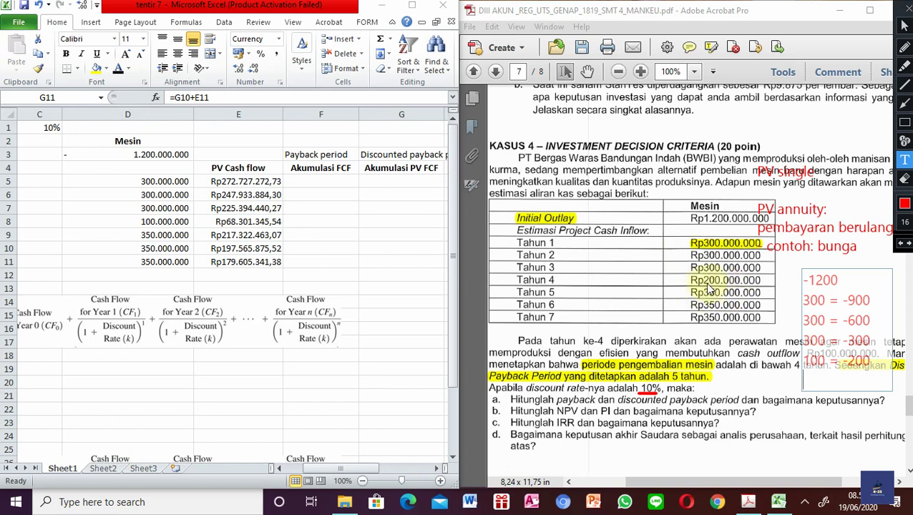
type("350")
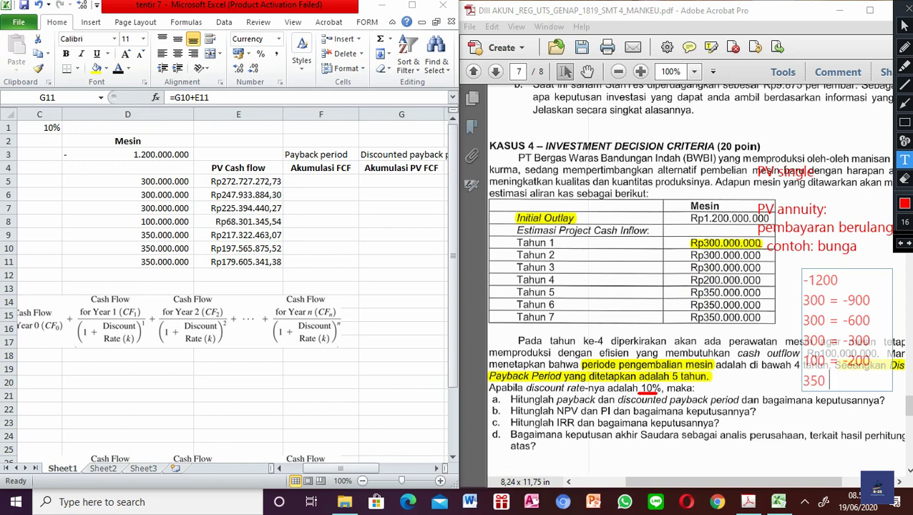
type(" = 150")
left_click_drag(840, 269, 838, 258)
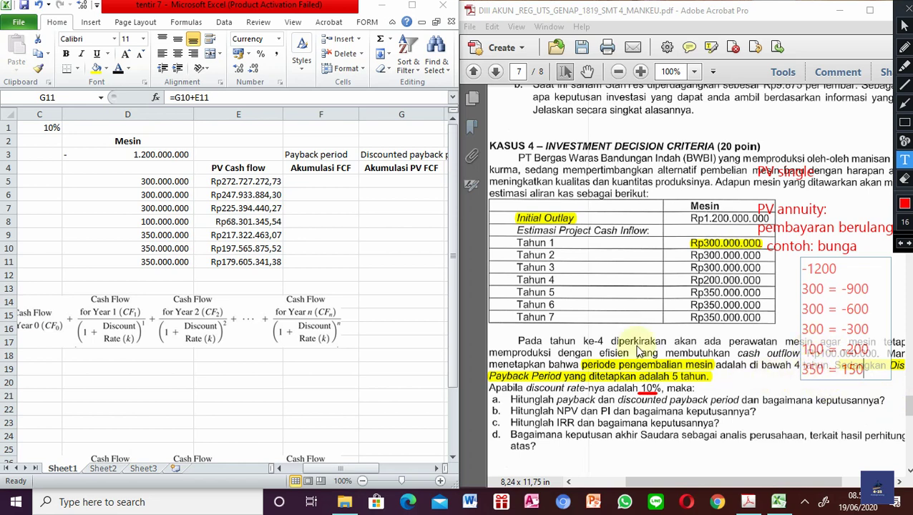
left_click(639, 351)
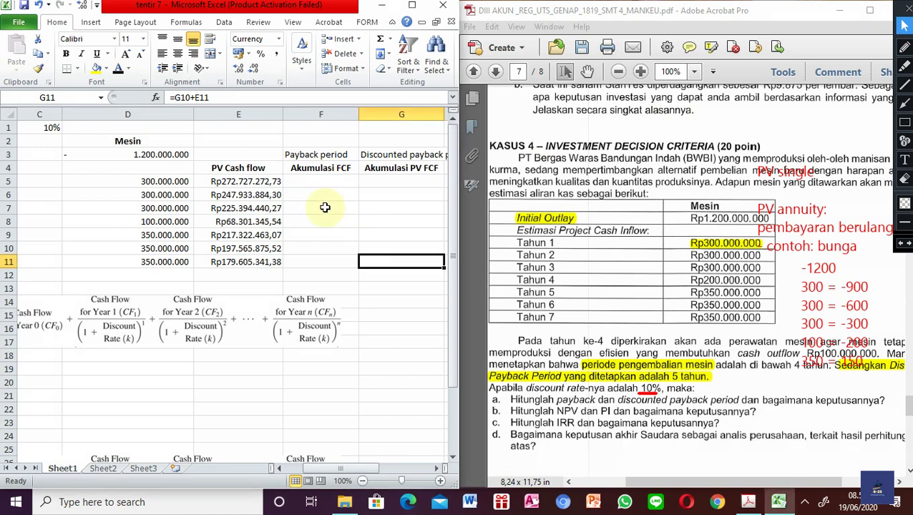
Step: Reveal the hidden Akumulasi FCF values in F5:F11 by changing their font colour to black
left_click_drag(321, 181, 332, 264)
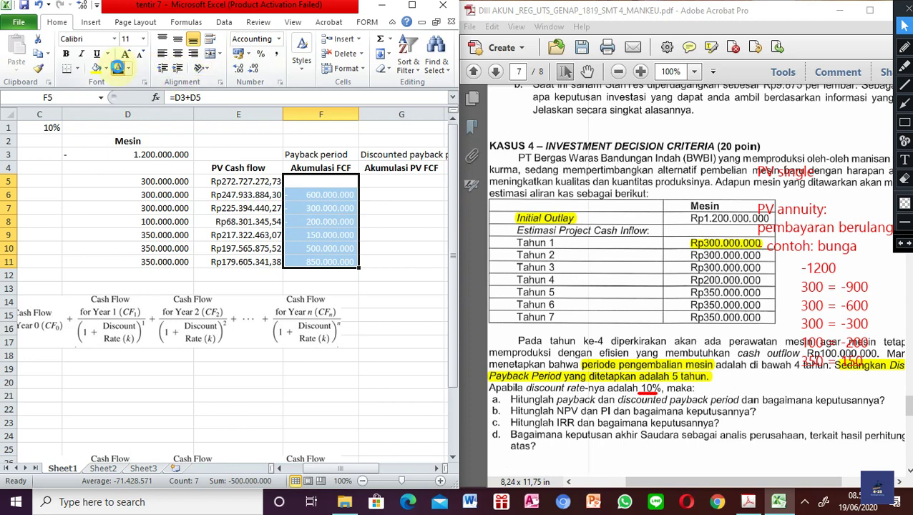
left_click(119, 68)
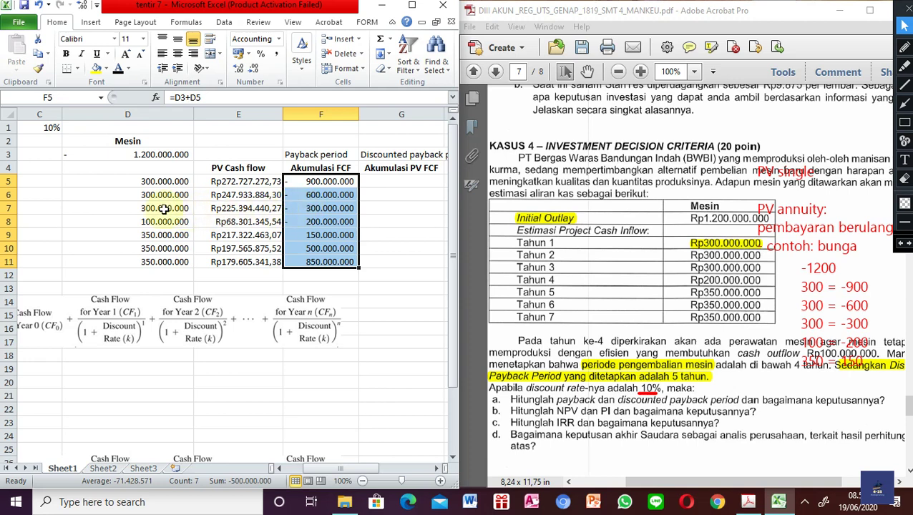
left_click(393, 183)
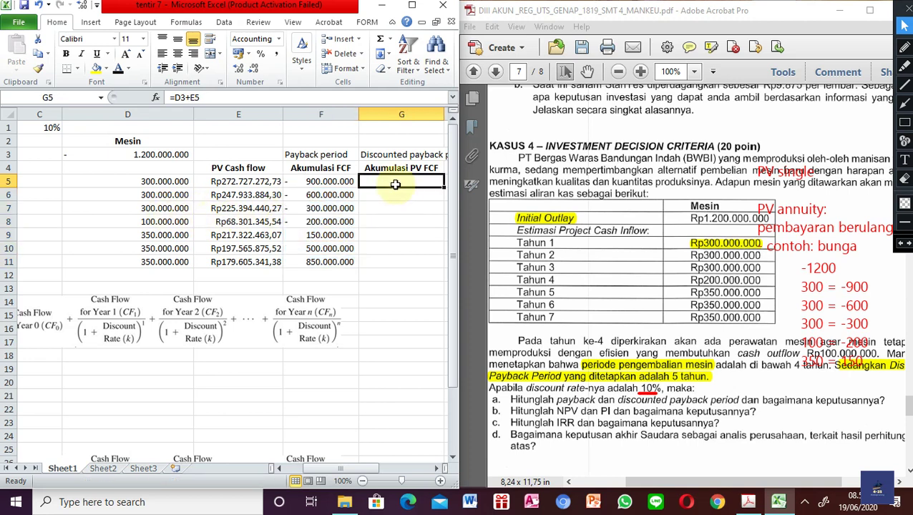
Step: Examine the Payback Period notes beside the table against the Akumulasi FCF values
key("Right")
key("Right")
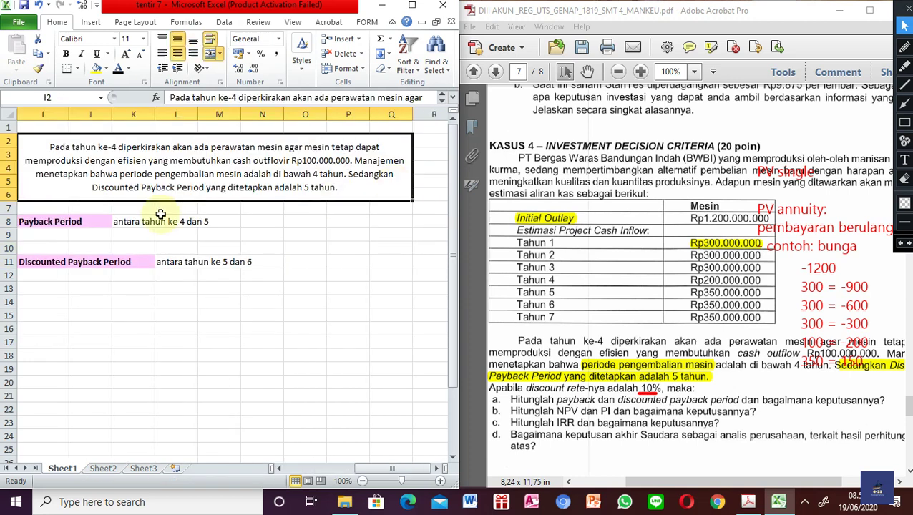
scroll(160, 214, "left", 6)
scroll(160, 214, "right", 2)
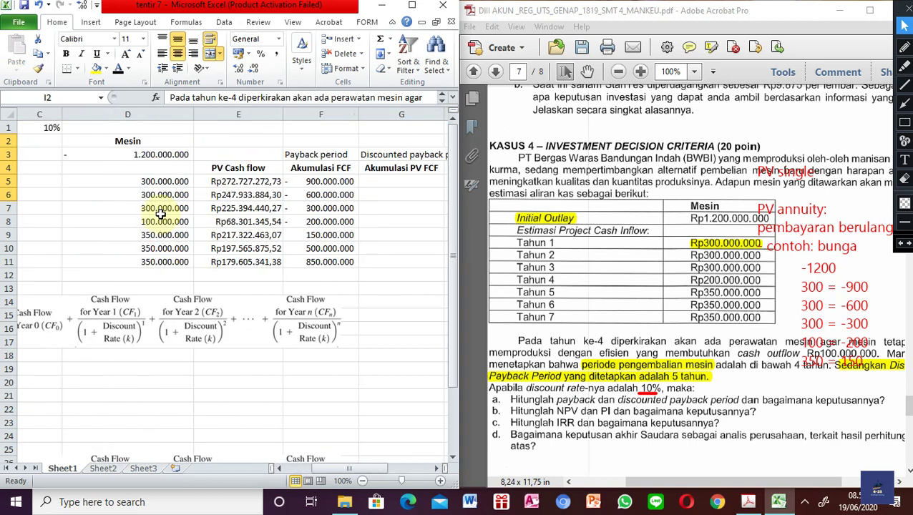
left_click(352, 209)
key("Right")
key("Right")
key("Right")
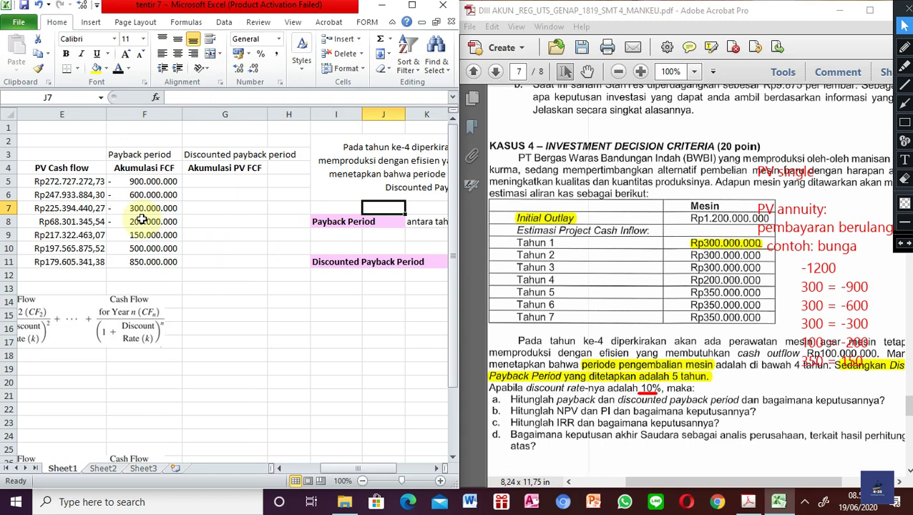
Step: Fill the Tahun 4 and Tahun 5 rows, B8:F9, with yellow to mark the payback period
left_click(142, 220)
key("Left")
key("Left")
key("Left")
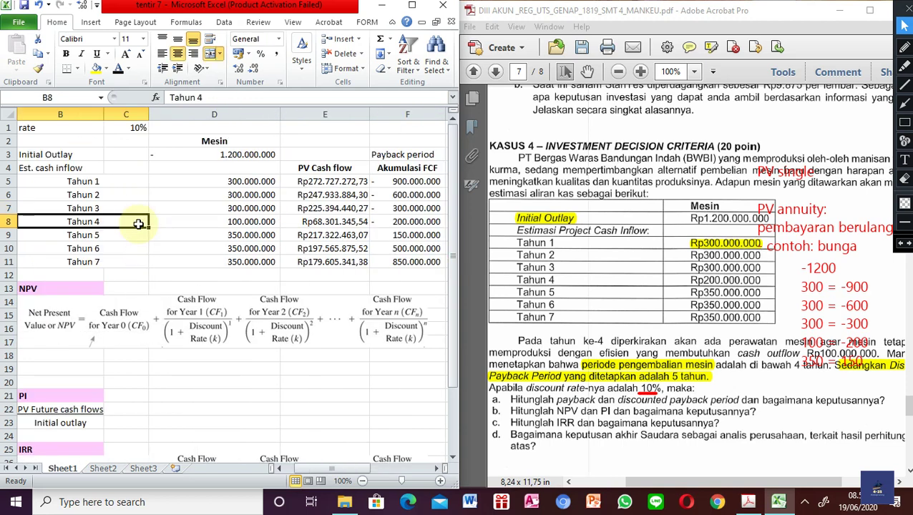
left_click_drag(138, 224, 415, 236)
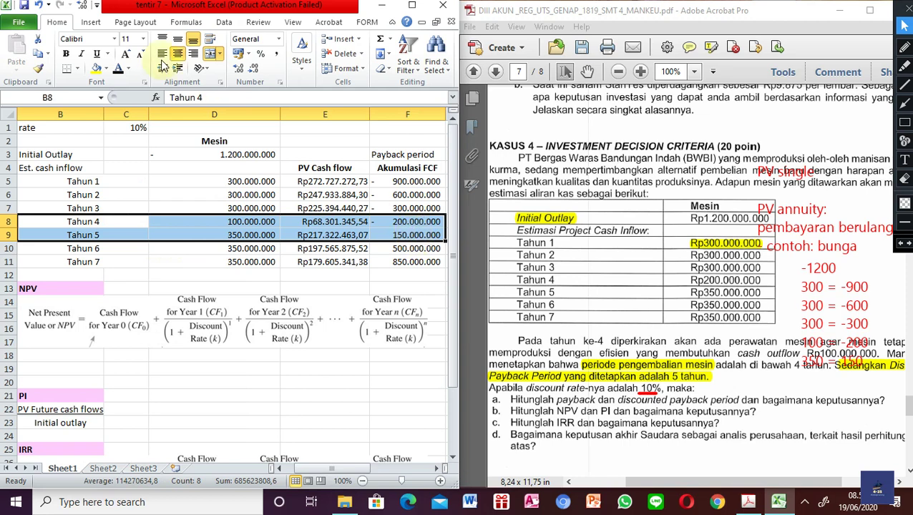
left_click(101, 72)
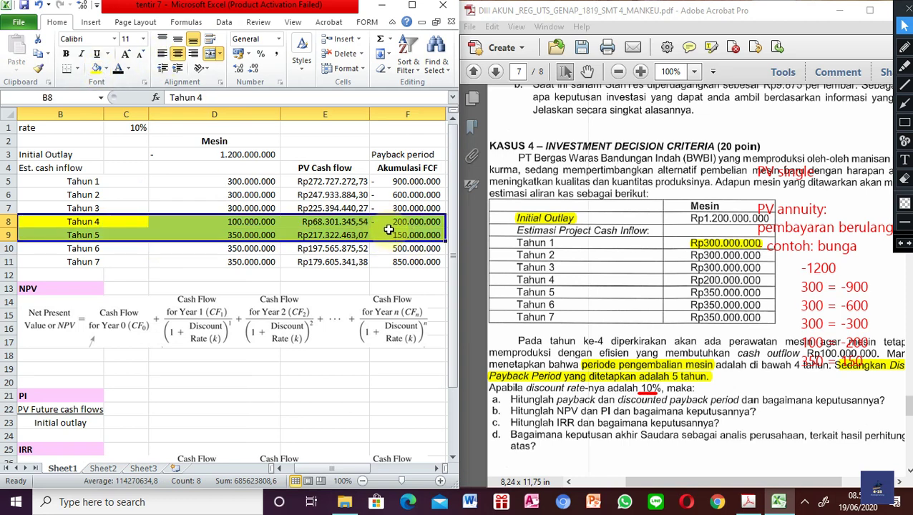
left_click(386, 235)
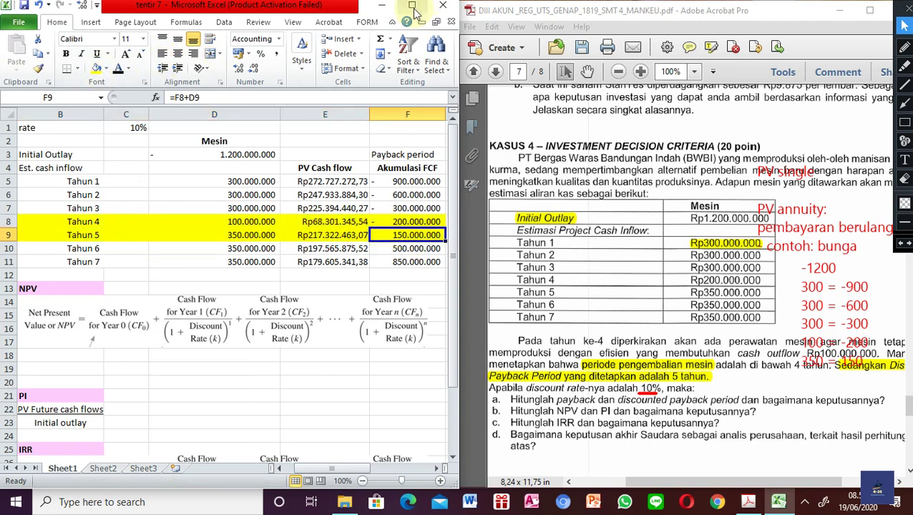
Step: Enlarge the workbook to full screen and erase all the red notes and the underline drawn over it
left_click(412, 6)
left_click(612, 245)
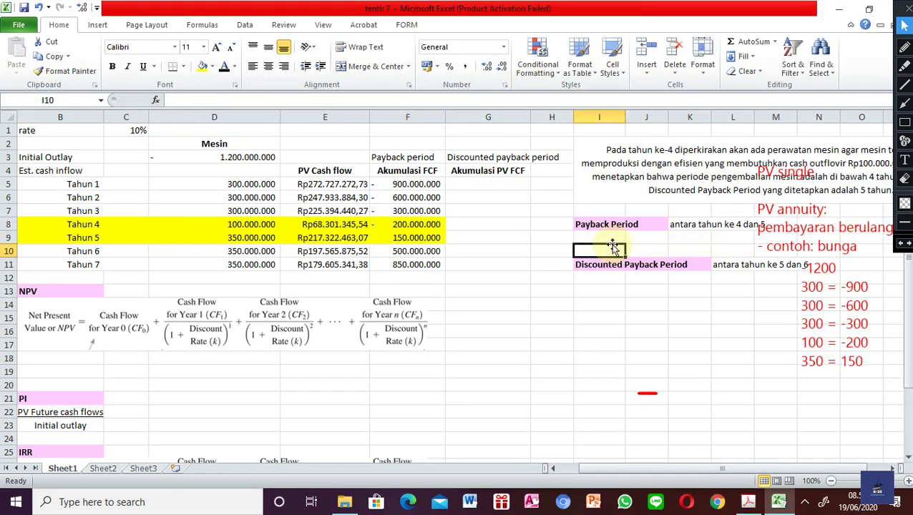
left_click(903, 176)
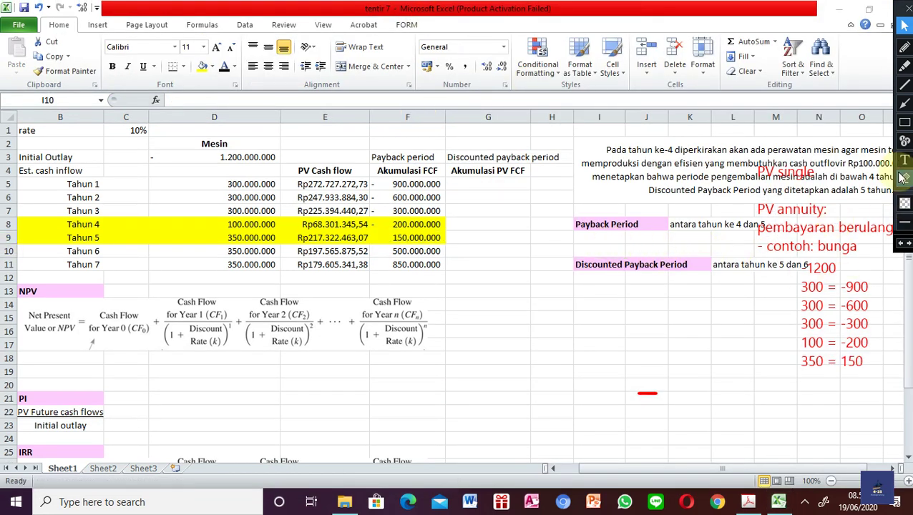
left_click(647, 393)
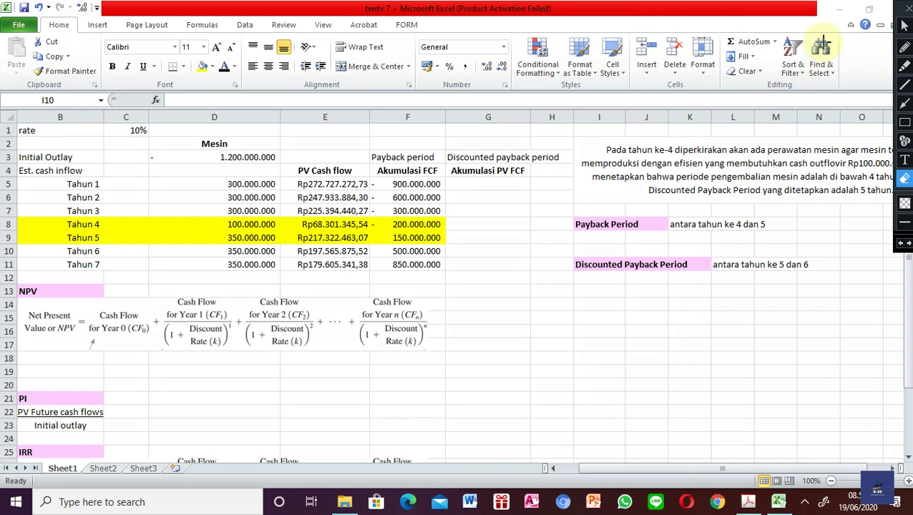
left_click(903, 25)
Step: Go through the Payback Period formula =4+(200000000/D9) in I9 part by part and reveal its result by changing the font colour to black
left_click(597, 234)
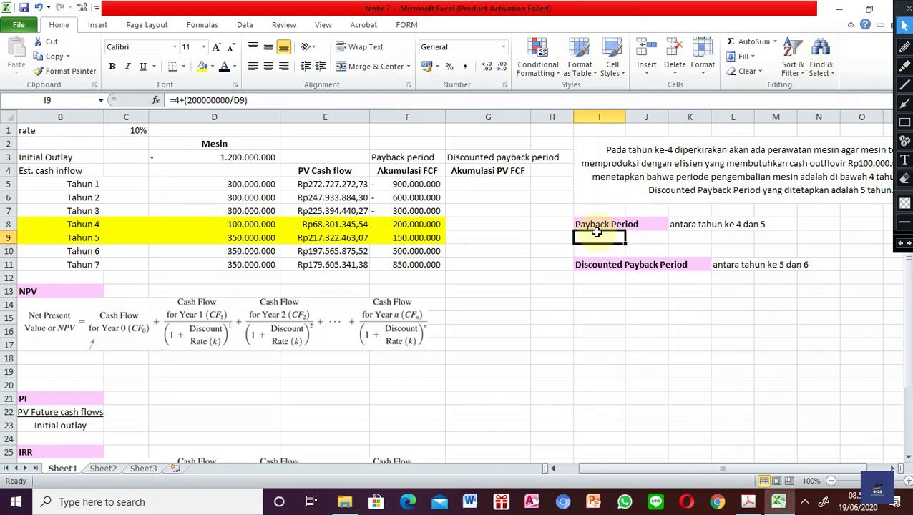
left_click(176, 100)
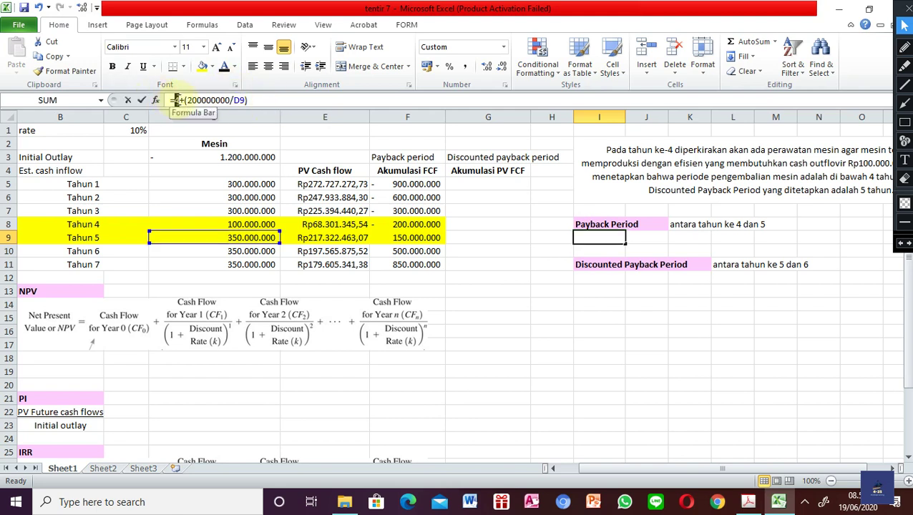
left_click_drag(184, 100, 170, 100)
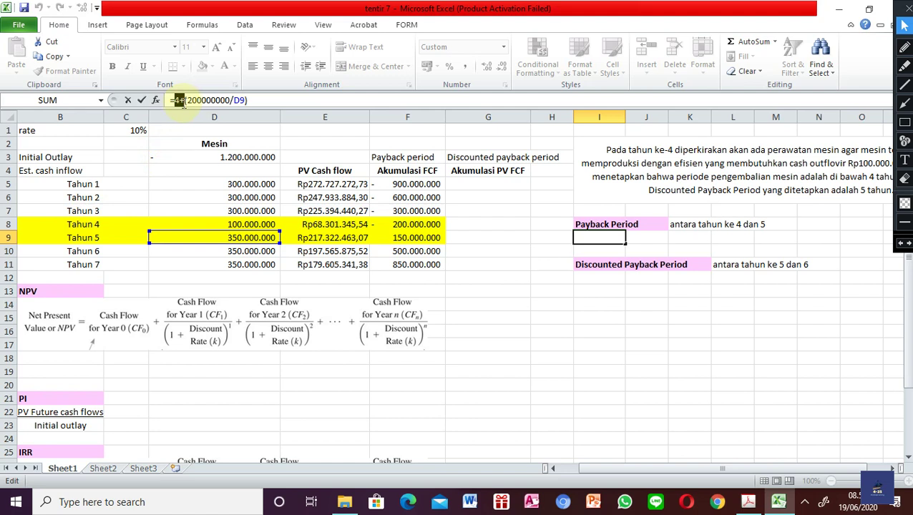
left_click_drag(185, 100, 237, 100)
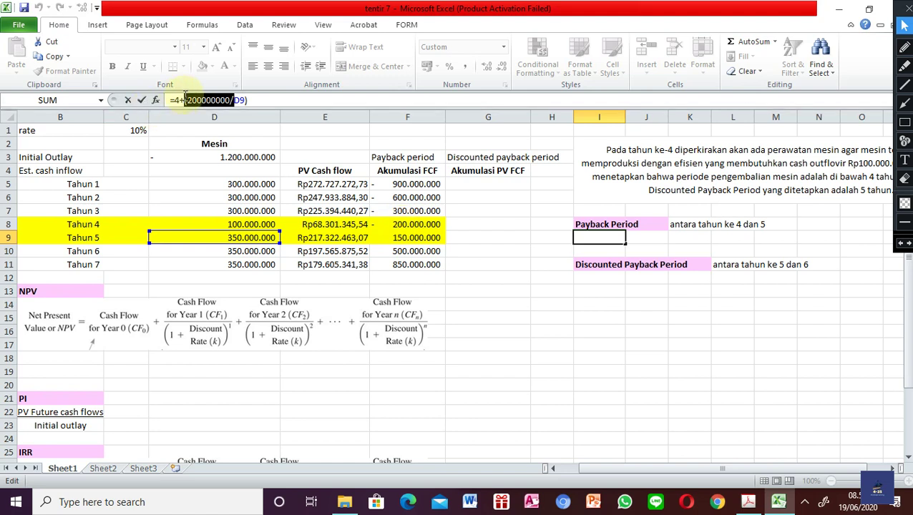
left_click(234, 100)
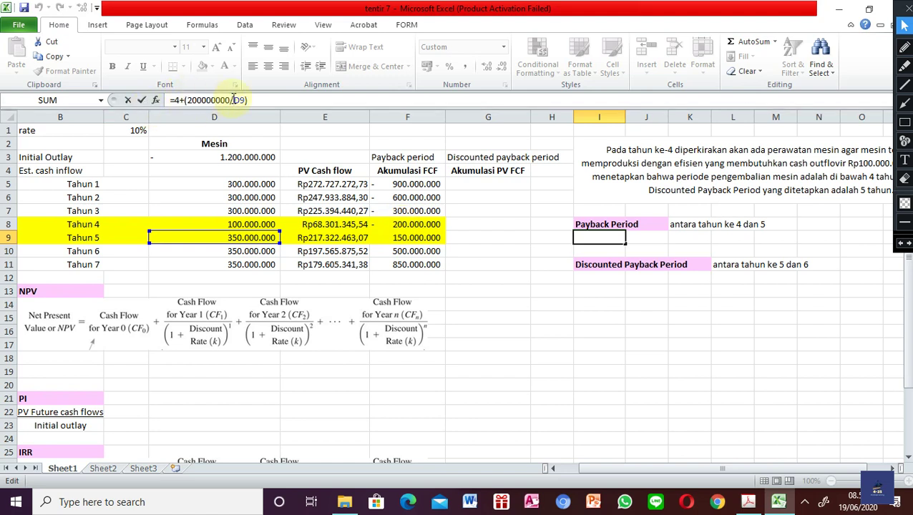
left_click_drag(231, 100, 188, 101)
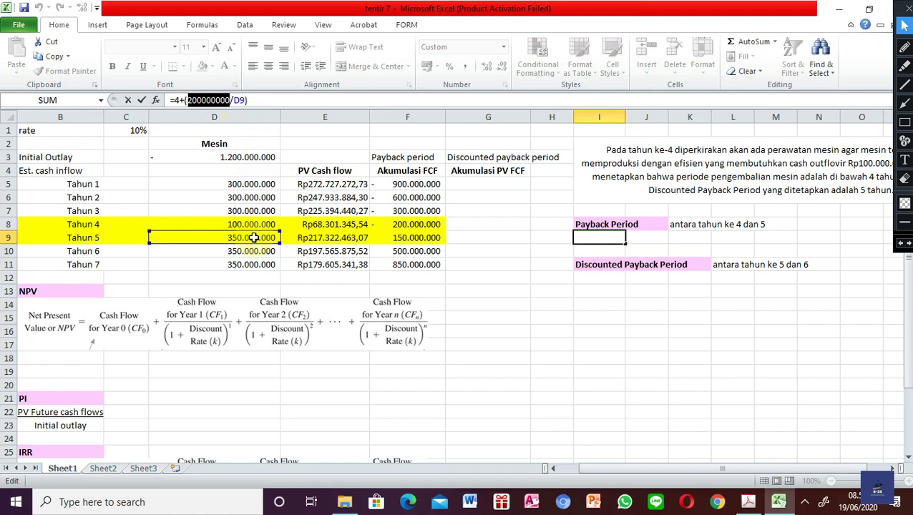
key("Return")
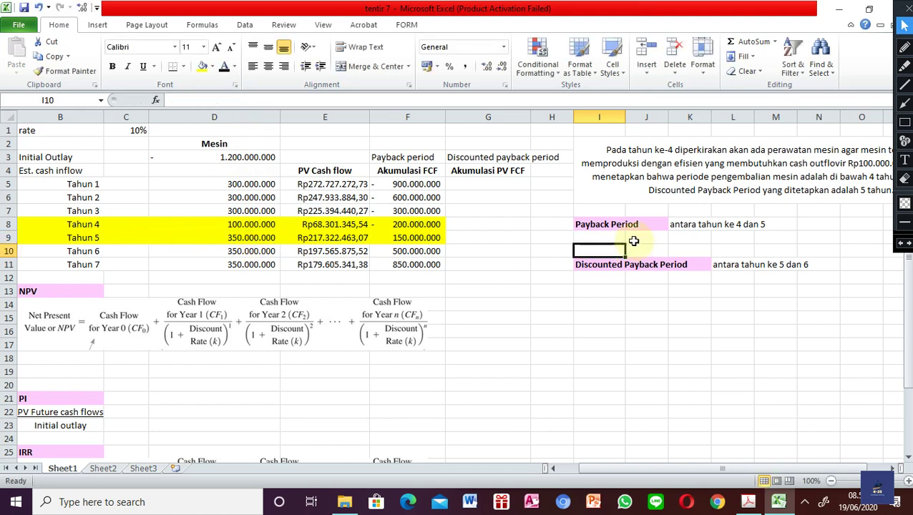
left_click(599, 238)
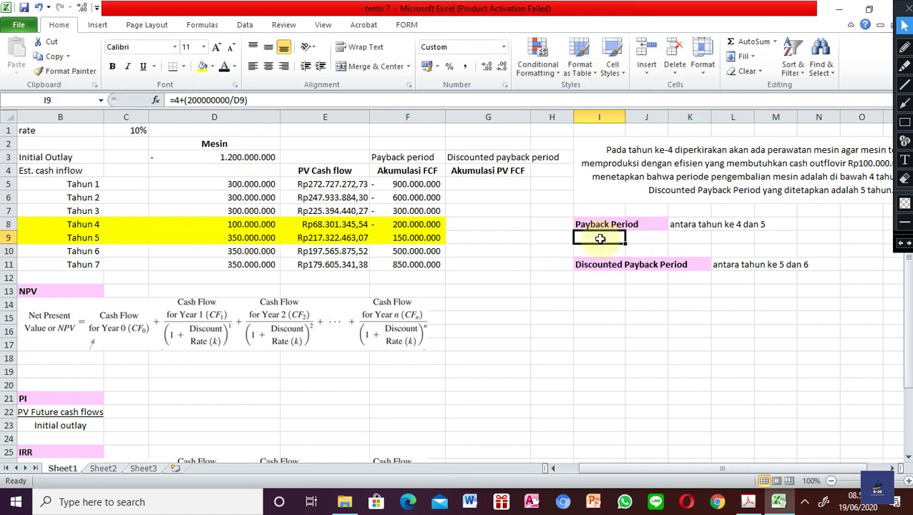
left_click(224, 67)
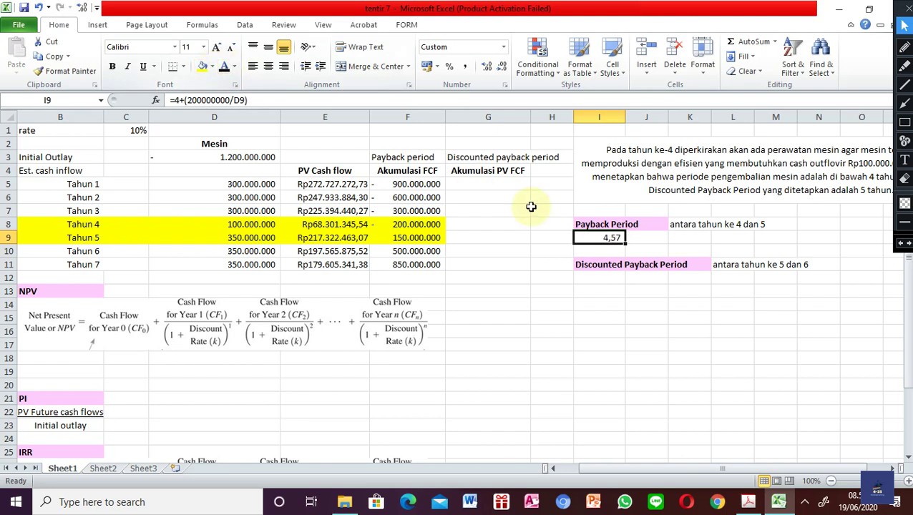
Step: Try showing the Payback Period result in I9 with different numbers of decimals, including none, and restore two decimals
left_click(484, 71)
left_click(484, 72)
left_click(498, 72)
left_click(499, 72)
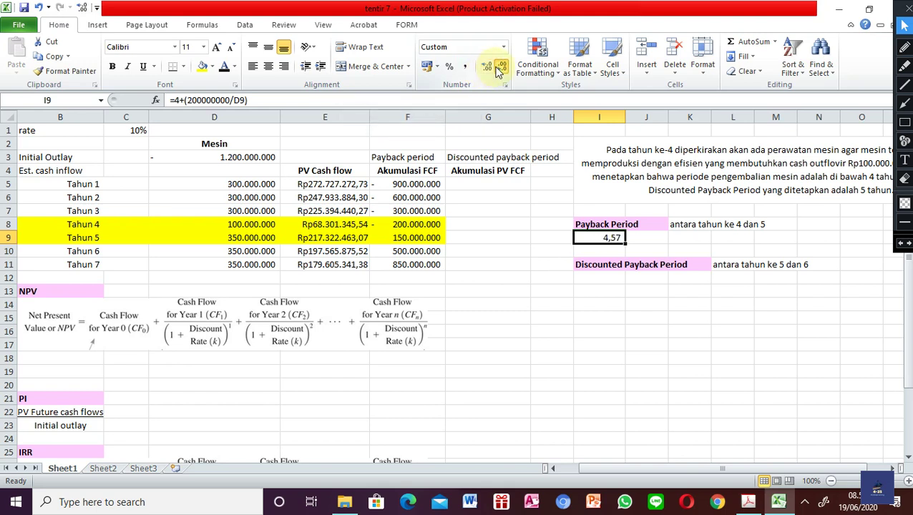
left_click(499, 72)
left_click(499, 71)
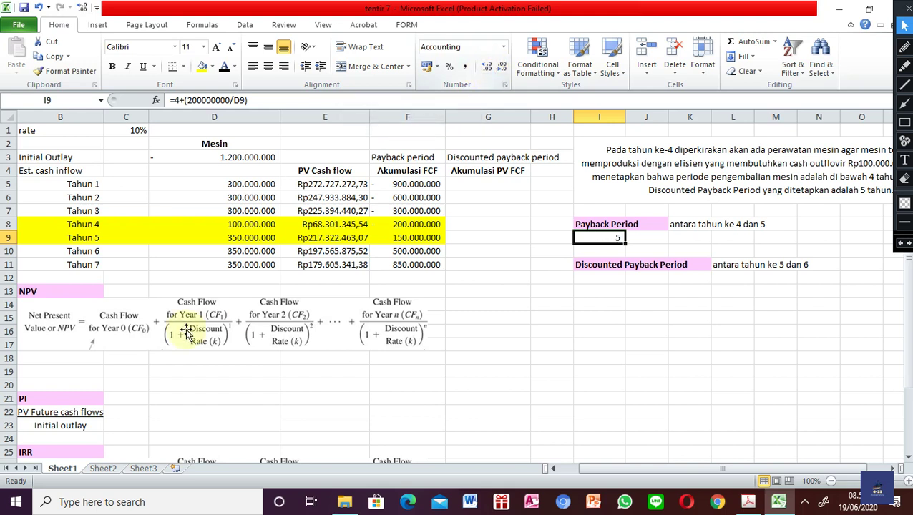
left_click(489, 72)
left_click(489, 71)
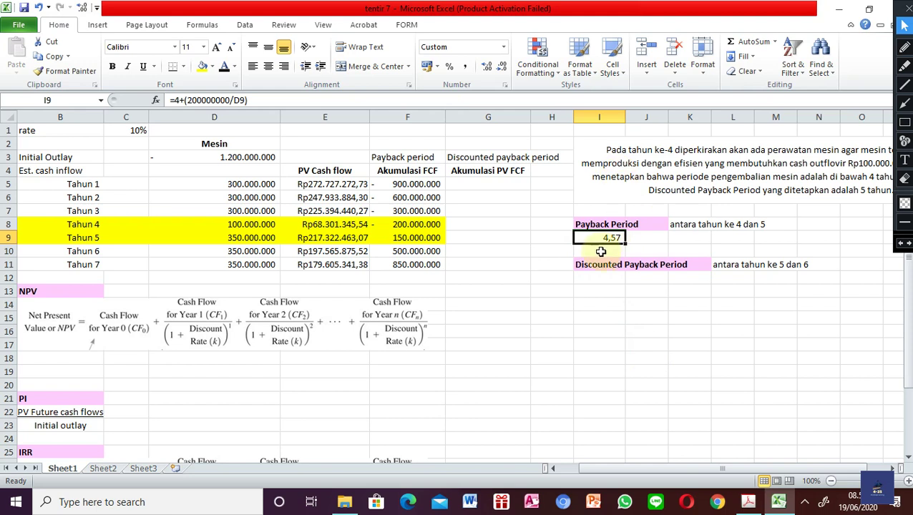
Step: Reduce the workbook window and tile it side by side with the Kasus 4 PDF
left_click(603, 278)
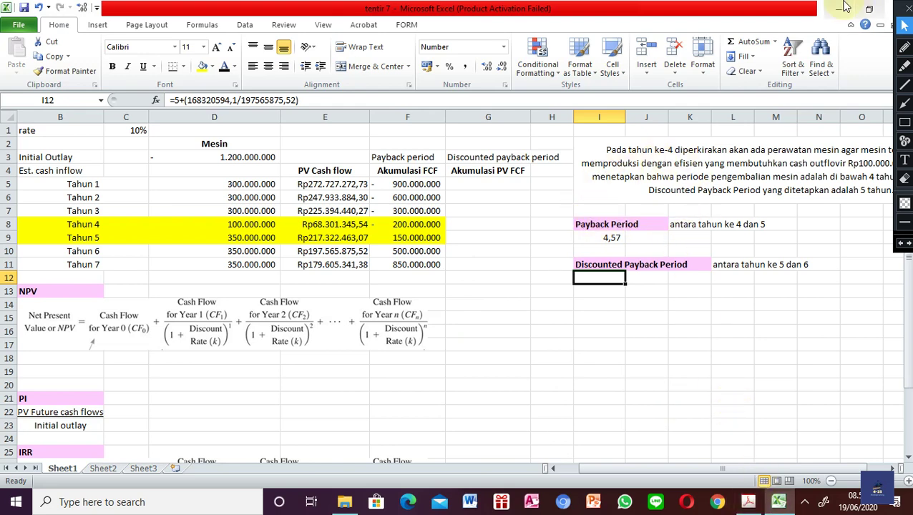
left_click(869, 8)
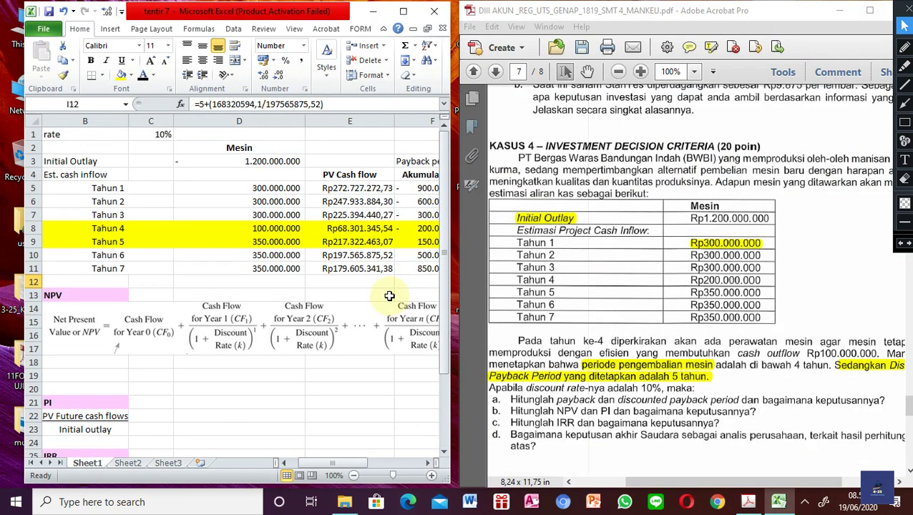
left_click(358, 337)
left_click(304, 413)
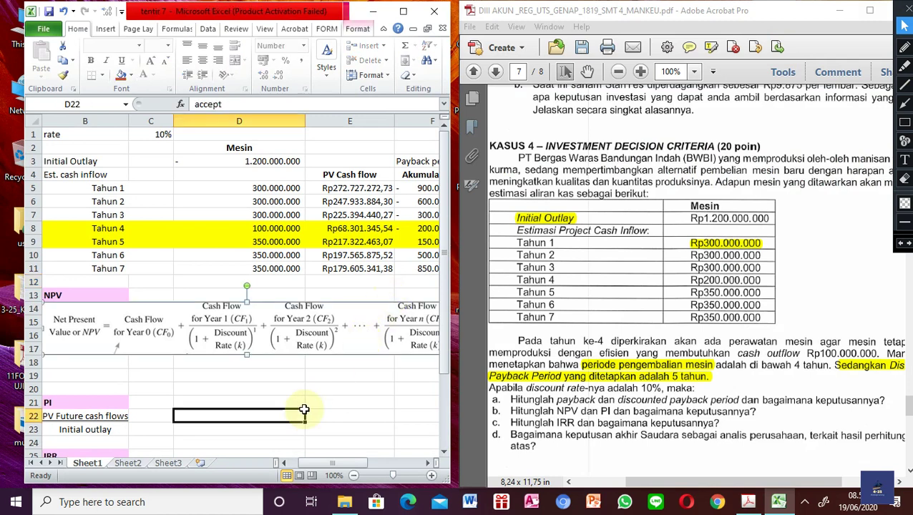
key("super+Left")
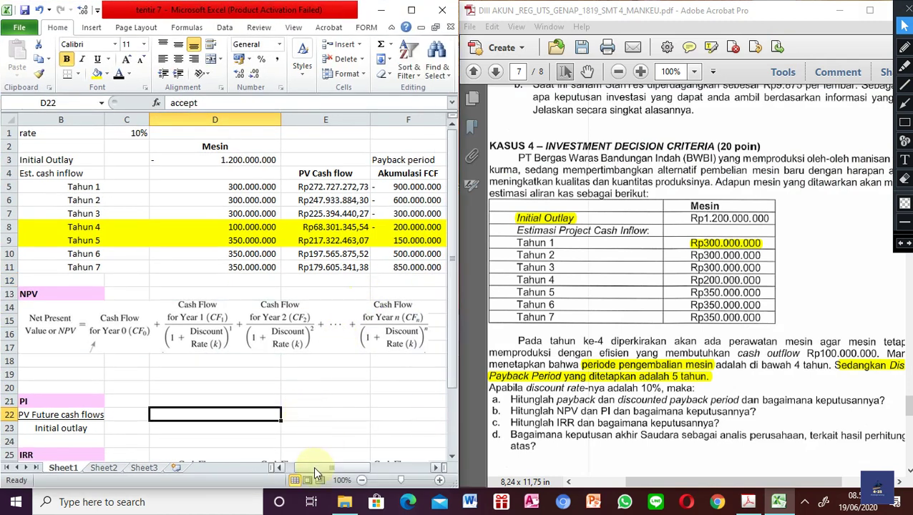
Step: Mark the "di bawah 4 tahun" criterion in the PDF and reveal the hidden "ditolak" decision in J9 by changing its font colour to black
left_click_drag(314, 466, 356, 466)
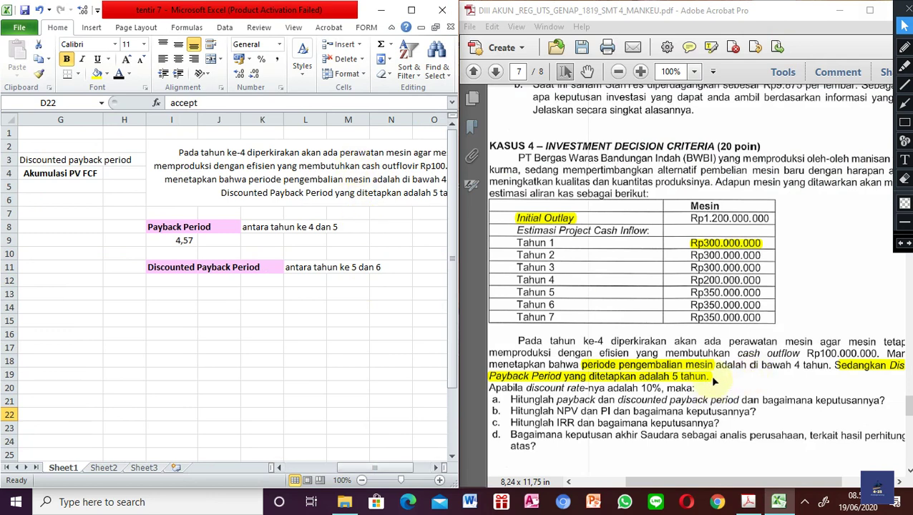
left_click_drag(832, 366, 730, 369)
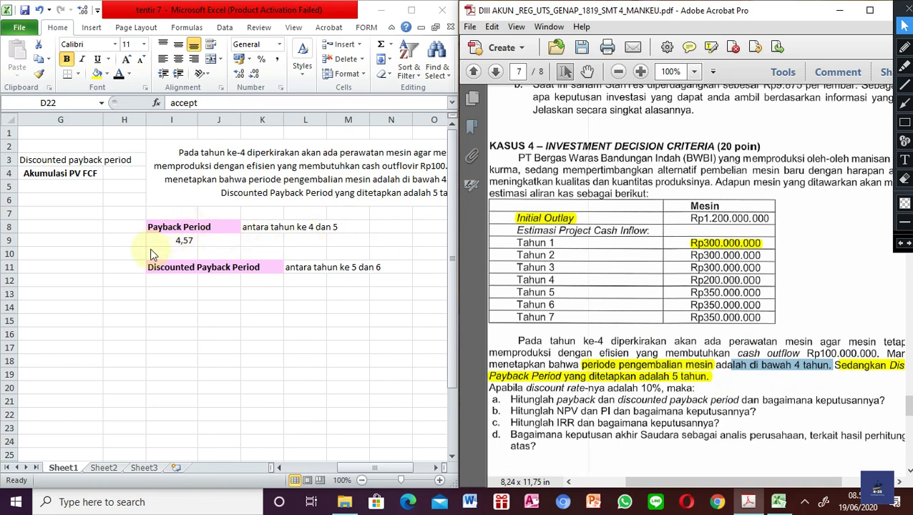
left_click(203, 240)
left_click(203, 241)
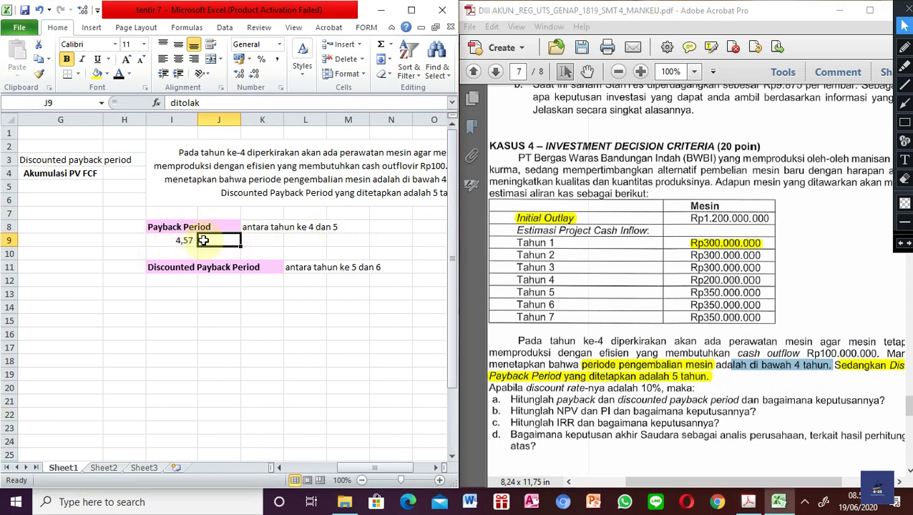
left_click(119, 76)
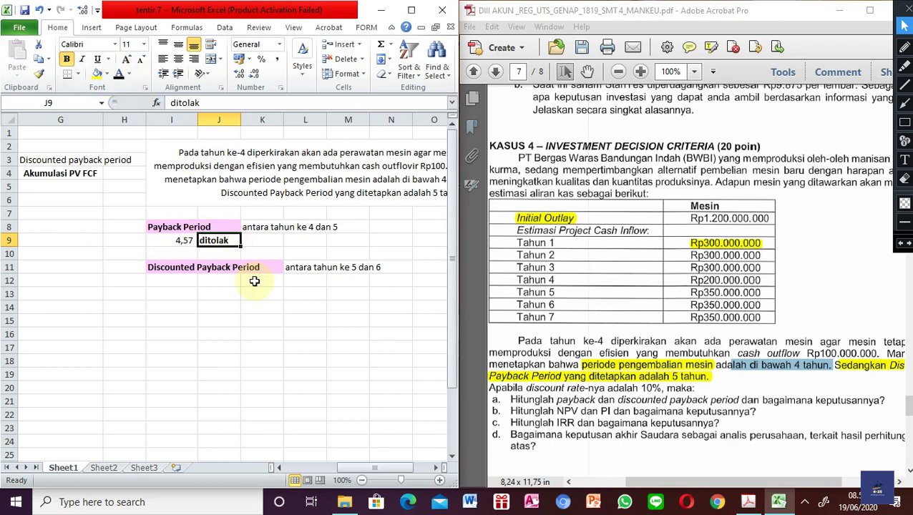
left_click(158, 241)
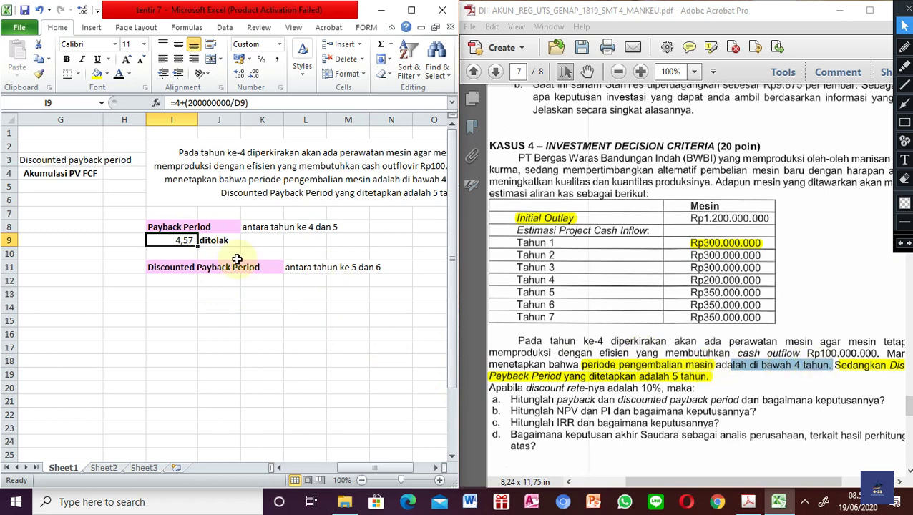
left_click(213, 242)
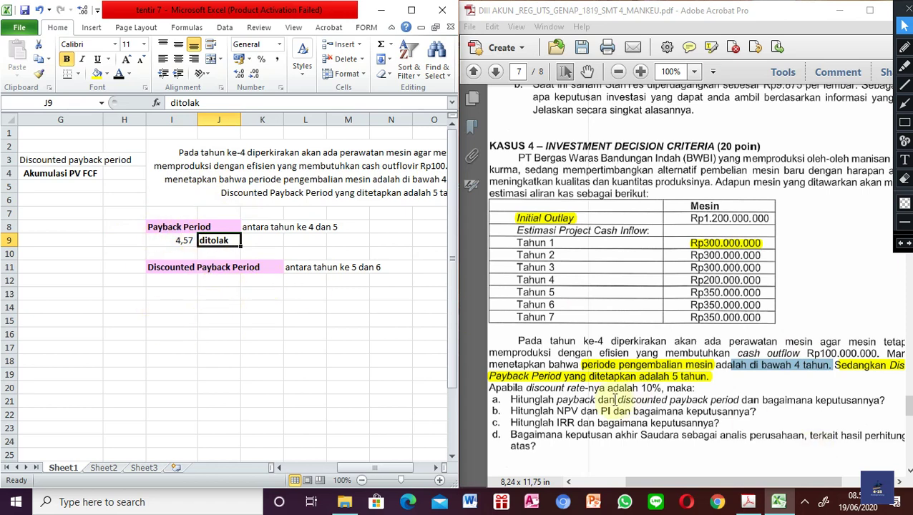
Step: Examine "discounted payback period" in question a of the PDF alongside the PV Cash flow and Akumulasi PV FCF headings in the table
left_click_drag(615, 399, 748, 401)
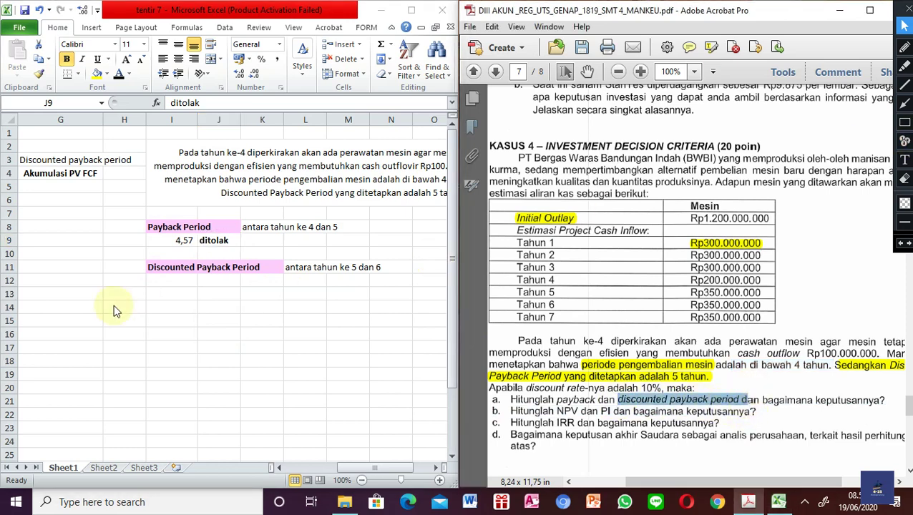
scroll(114, 304, "left", 5)
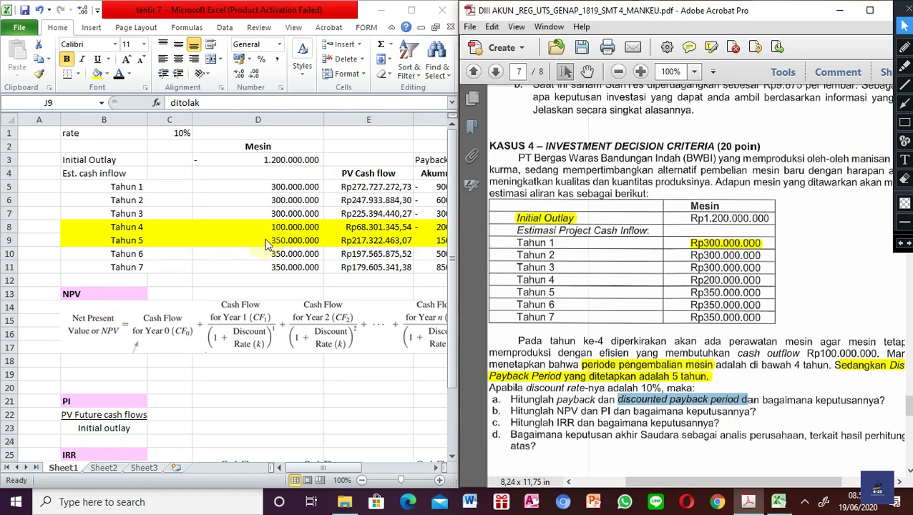
left_click(367, 172)
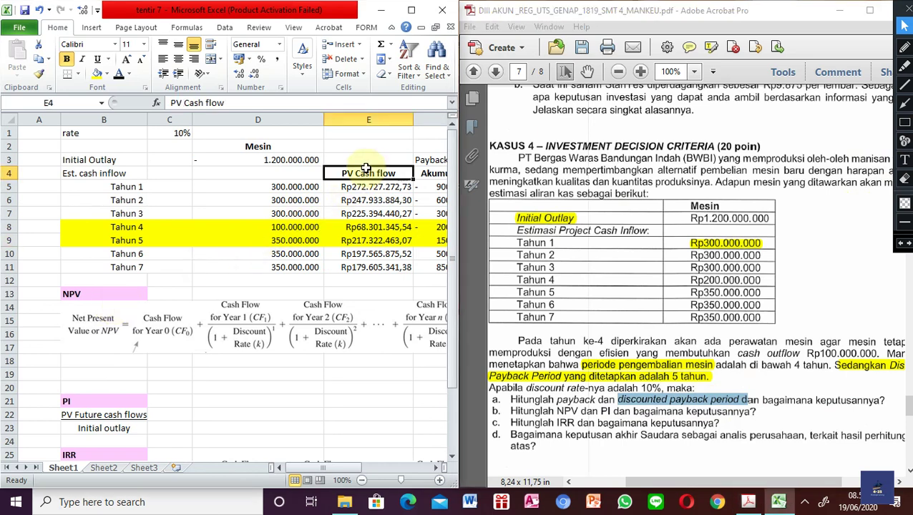
key("Up")
key("Right")
key("Right")
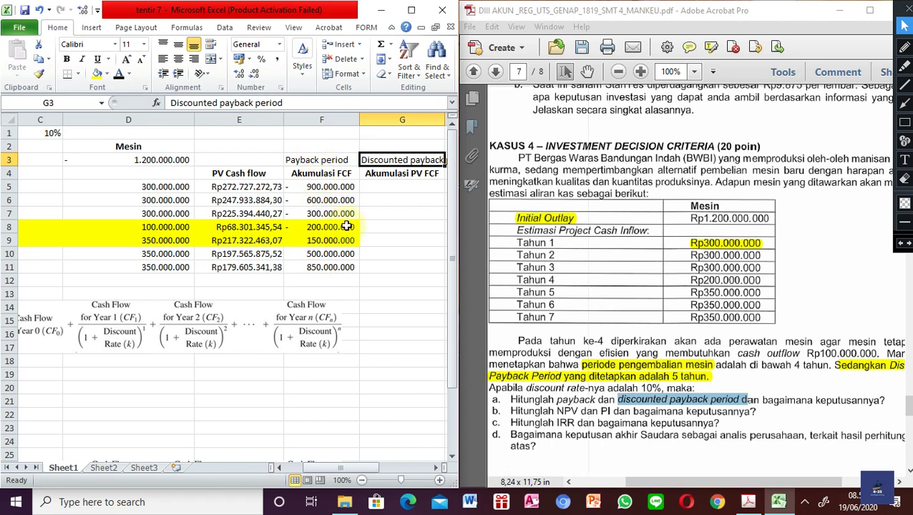
left_click(398, 173)
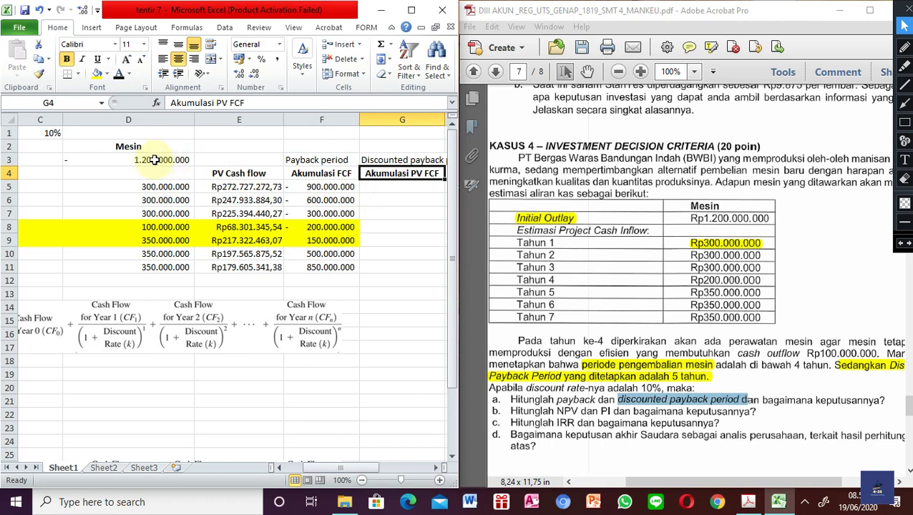
Step: Reveal the Tahun 1 Akumulasi PV FCF value in G5 with black font and relate its formula =D3+E5 to the initial outlay in D3
scroll(155, 160, "left", 2)
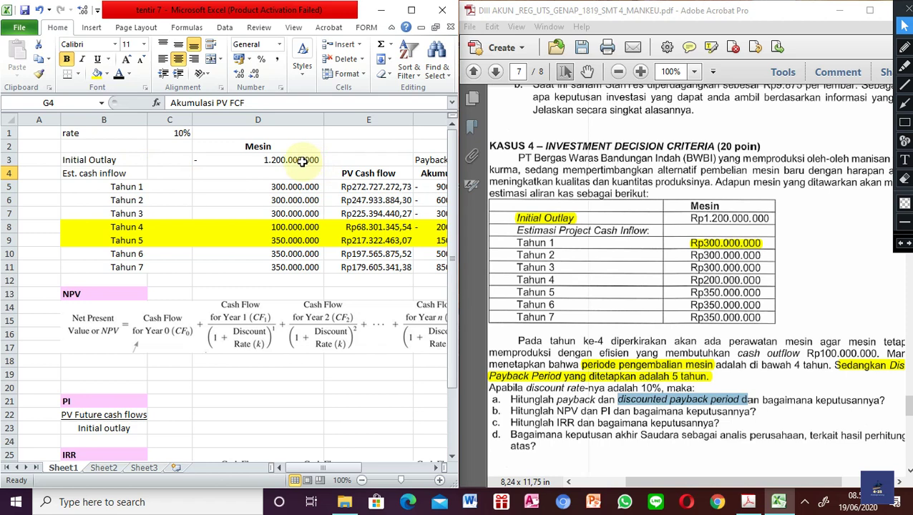
left_click(358, 188)
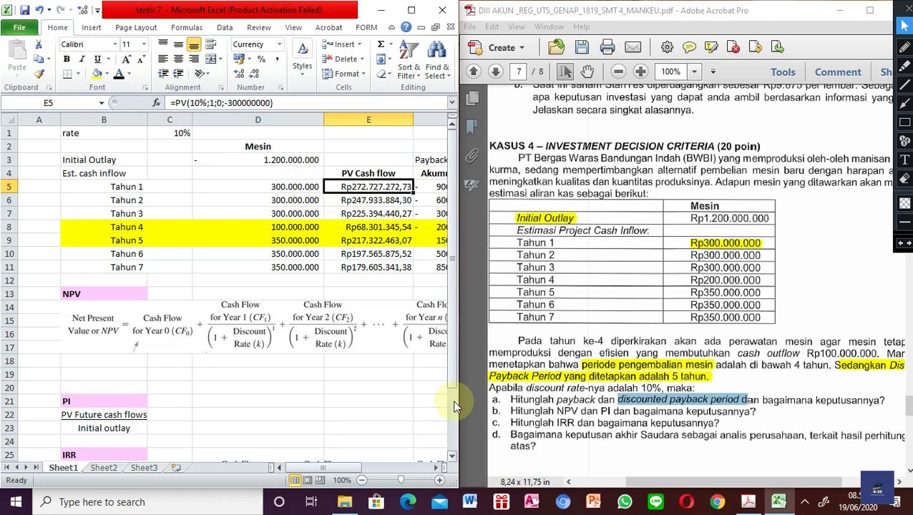
key("Right")
key("Right")
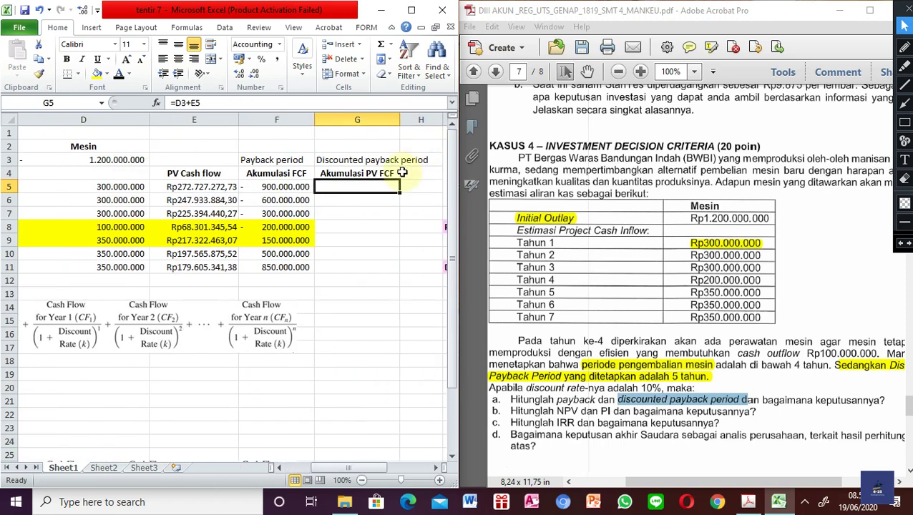
left_click(119, 74)
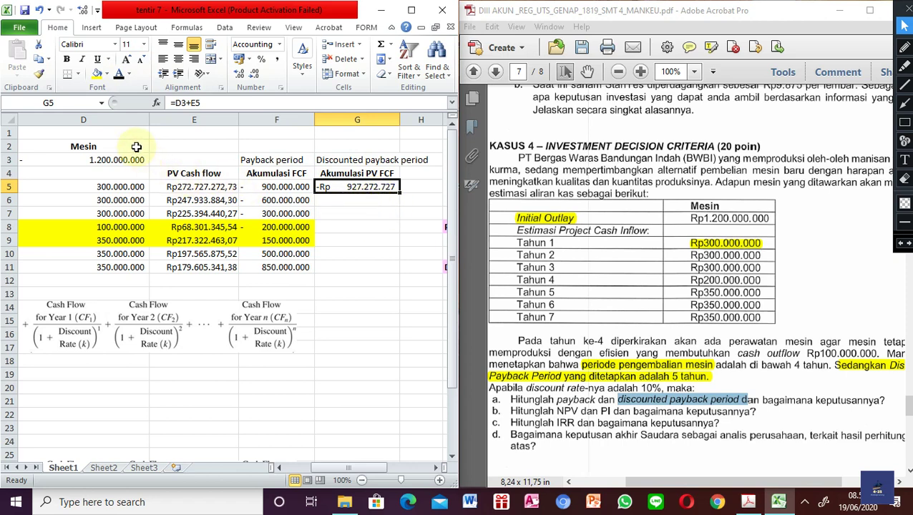
left_click(99, 156)
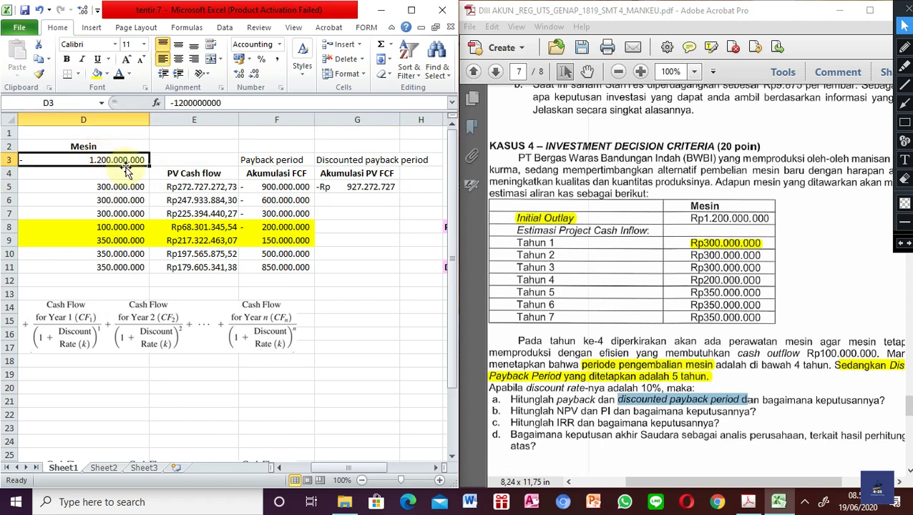
Step: Relate the PV cash flow in E5 to the G5 formula and reveal the Tahun 2 Akumulasi PV FCF in G6 with black font
left_click(184, 188)
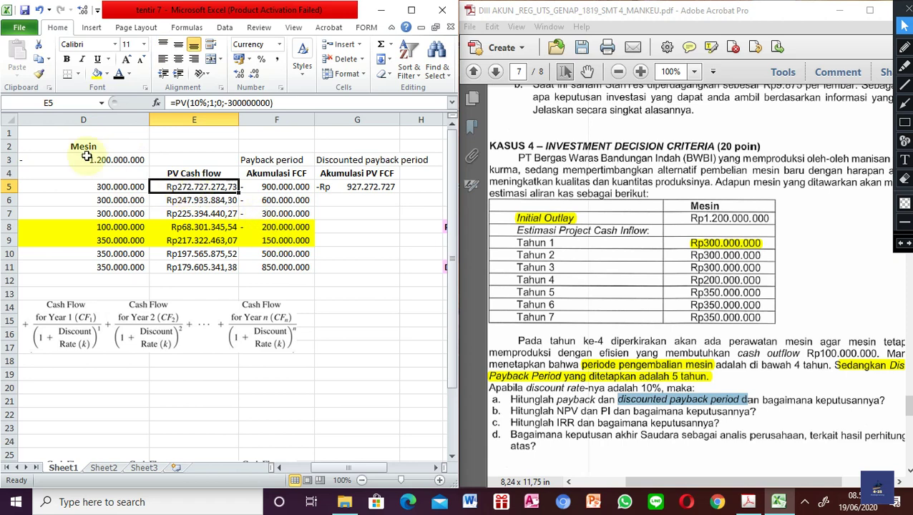
left_click(384, 189)
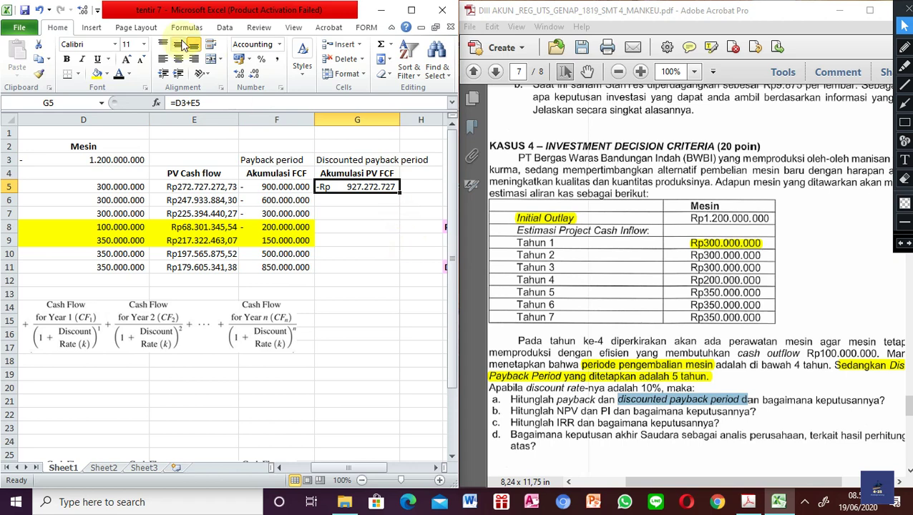
key("Down")
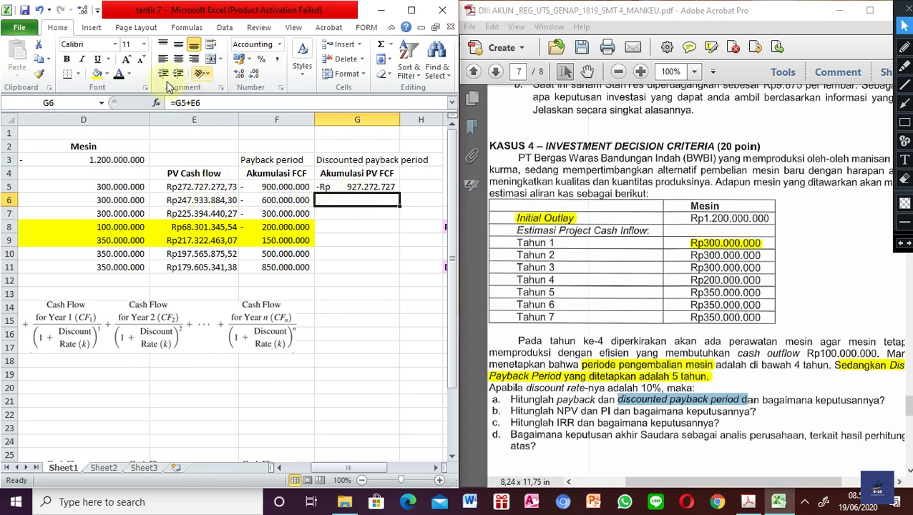
left_click(119, 72)
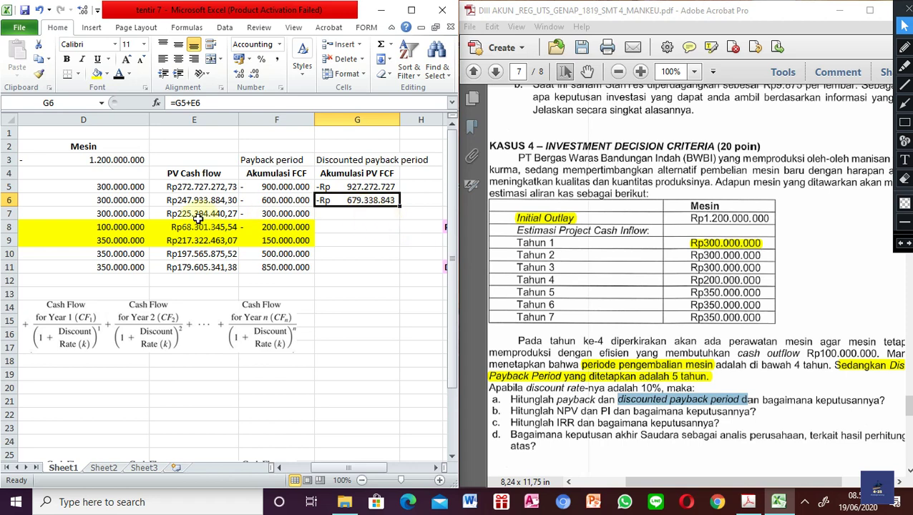
Step: Reveal the hidden Akumulasi PV FCF values for Tahun 3 to Tahun 7 in G7 through G11 with black font
scroll(198, 218, "left", 3)
scroll(198, 218, "right", 3)
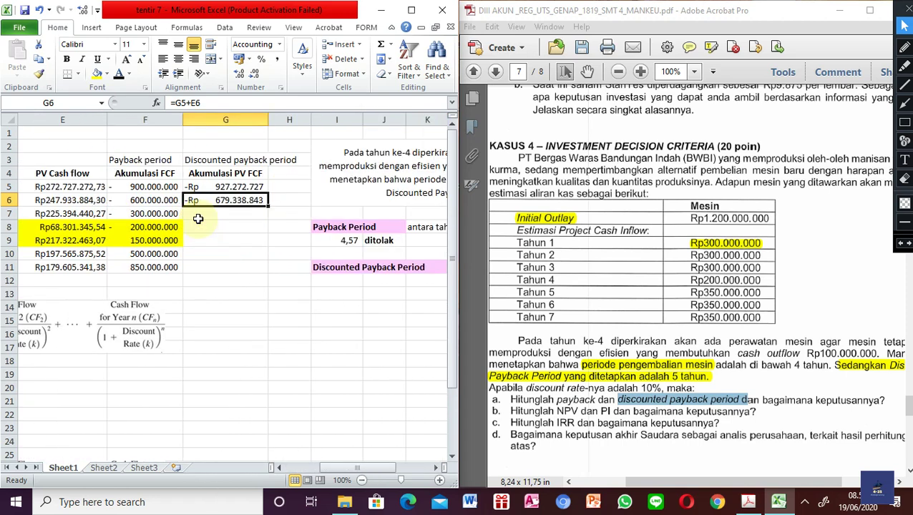
scroll(199, 219, "left", 2)
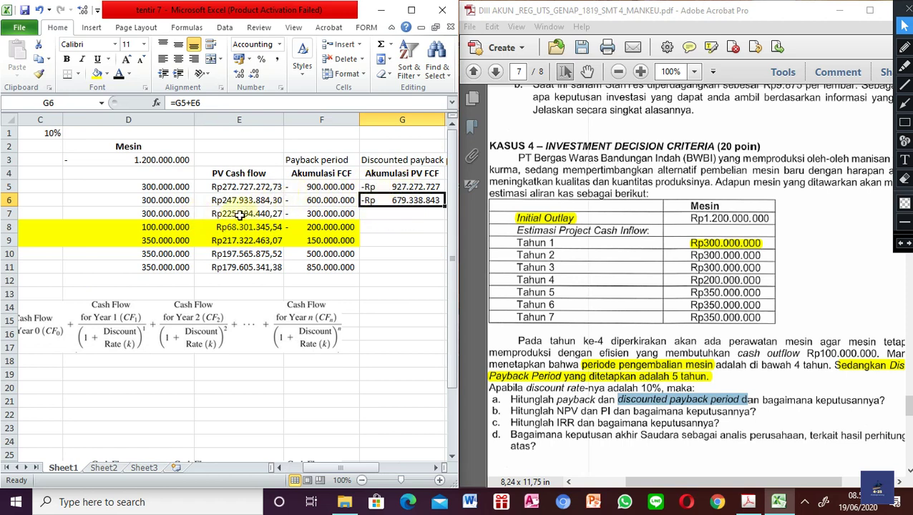
left_click(405, 214)
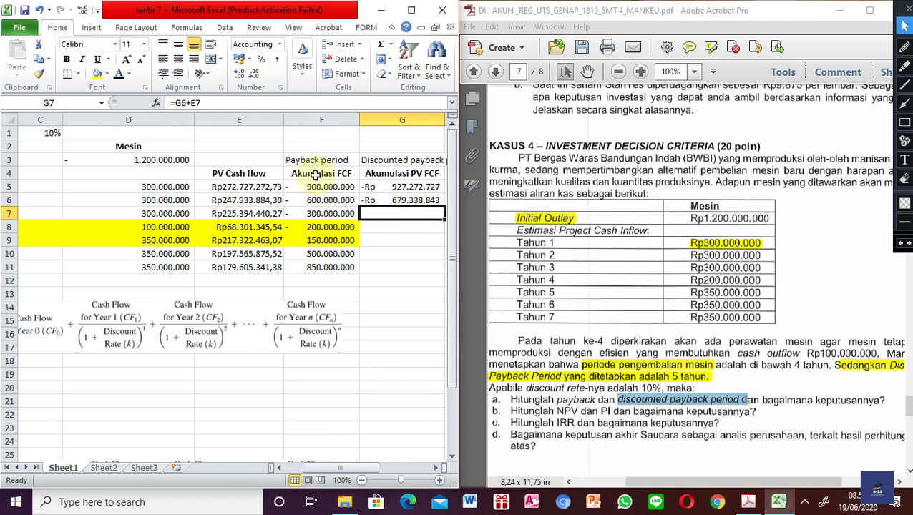
left_click(117, 77)
key("Down")
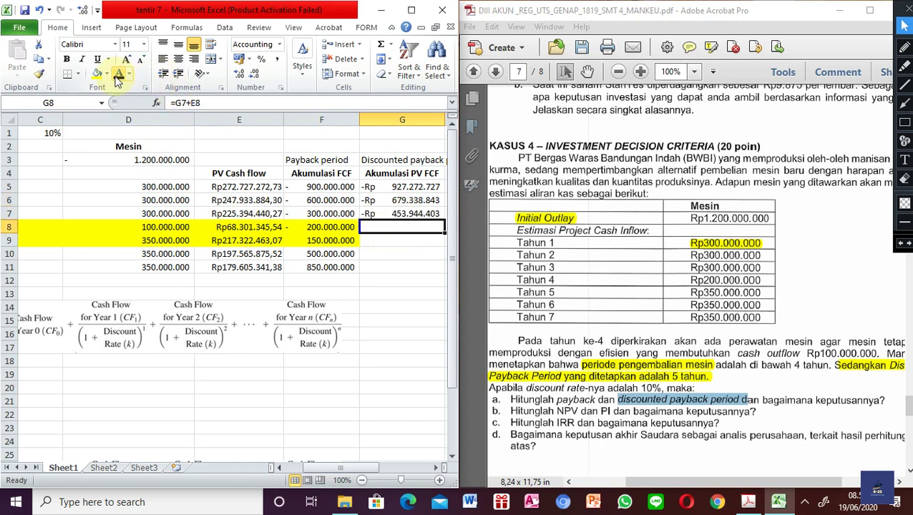
left_click(118, 79)
key("Down")
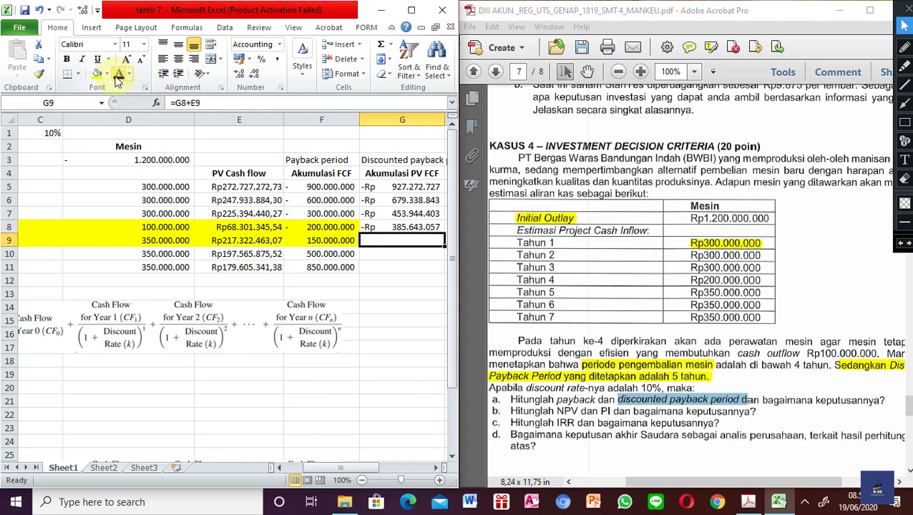
left_click(118, 79)
key("Down")
left_click(118, 79)
key("Down")
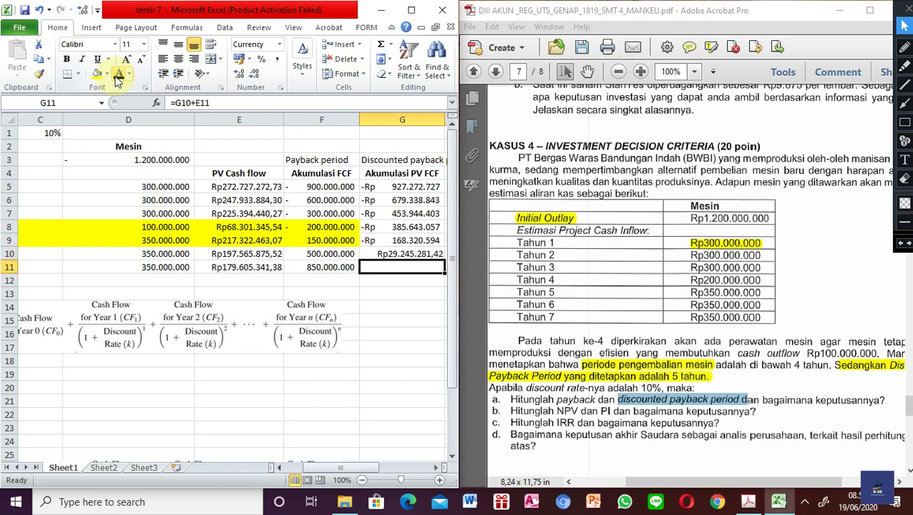
left_click(118, 79)
Step: Fill the Tahun 5 and Tahun 6 rows, B9:G10, with green to mark where the accumulated PV turns positive
scroll(238, 231, "left", 3)
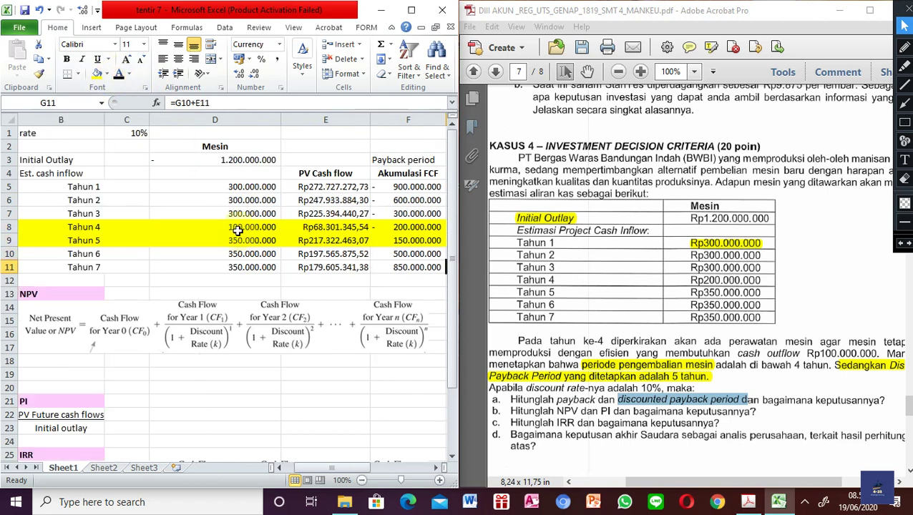
scroll(238, 230, "right", 3)
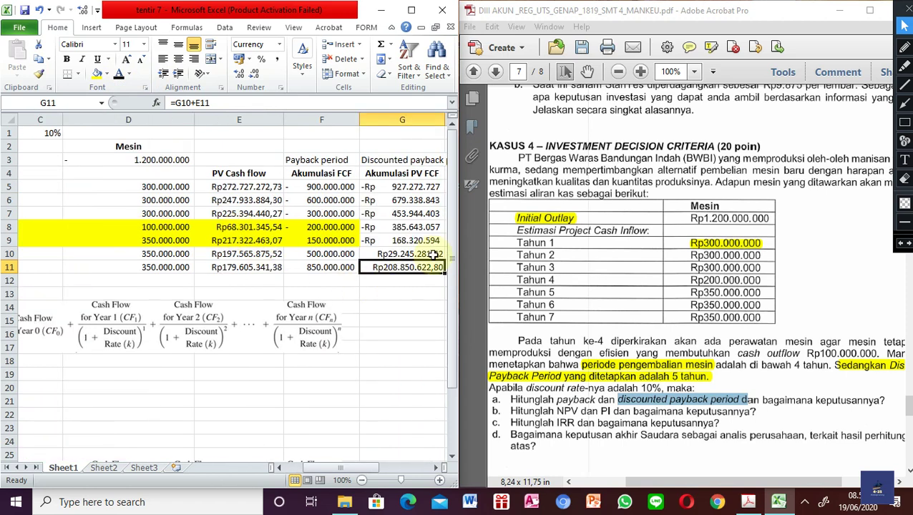
scroll(191, 269, "left", 2)
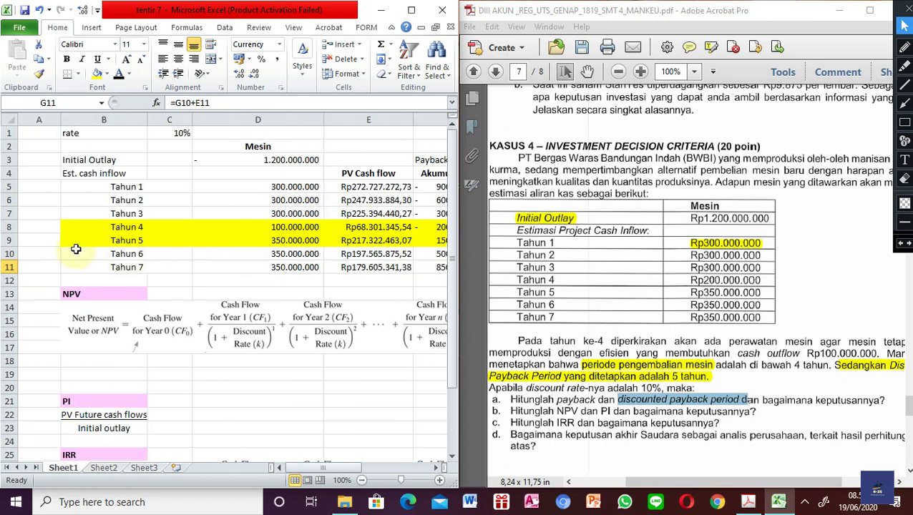
left_click_drag(83, 242, 387, 254)
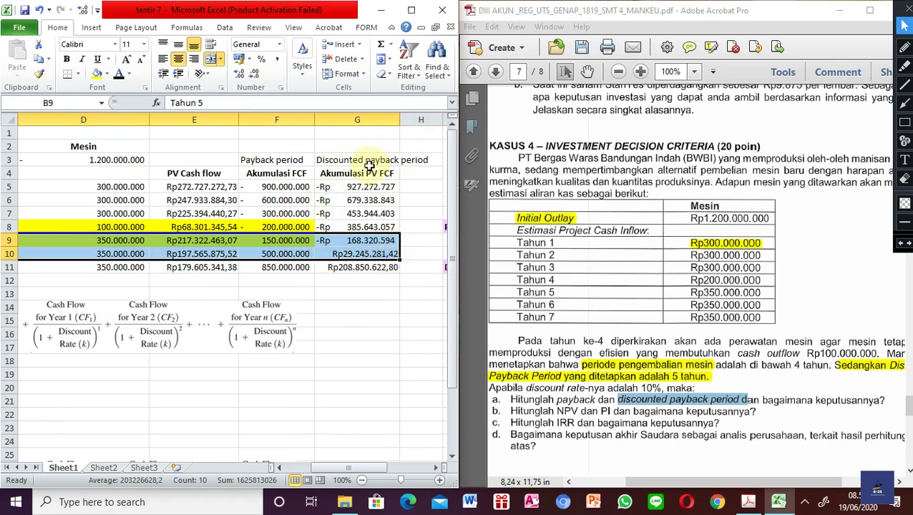
scroll(229, 319, "left", 3)
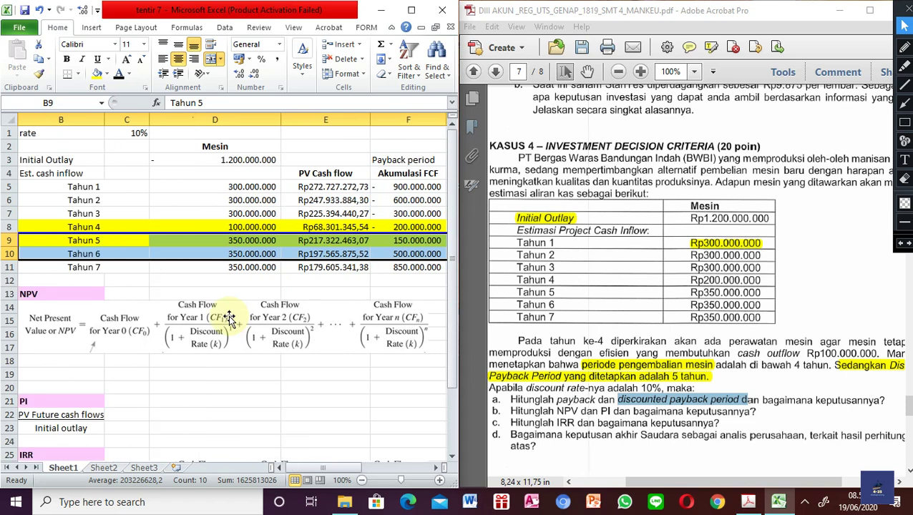
scroll(232, 318, "right", 3)
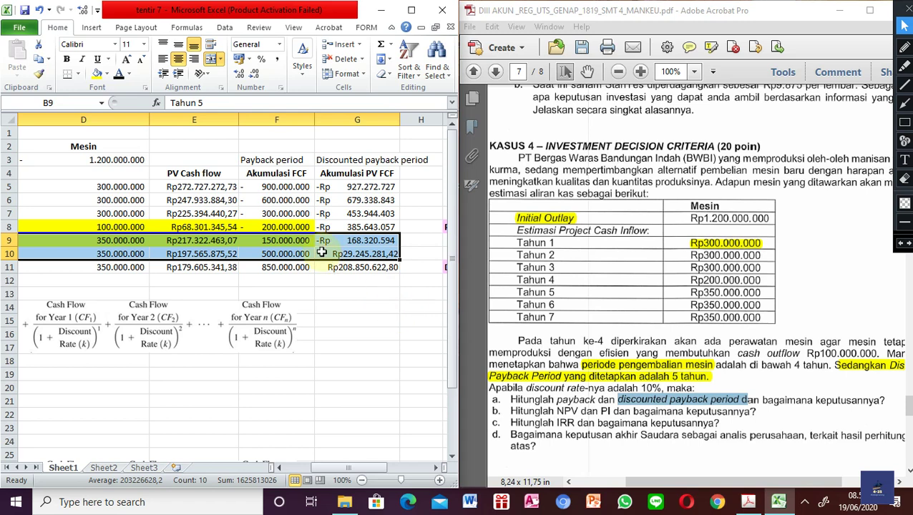
scroll(322, 254, "left", 3)
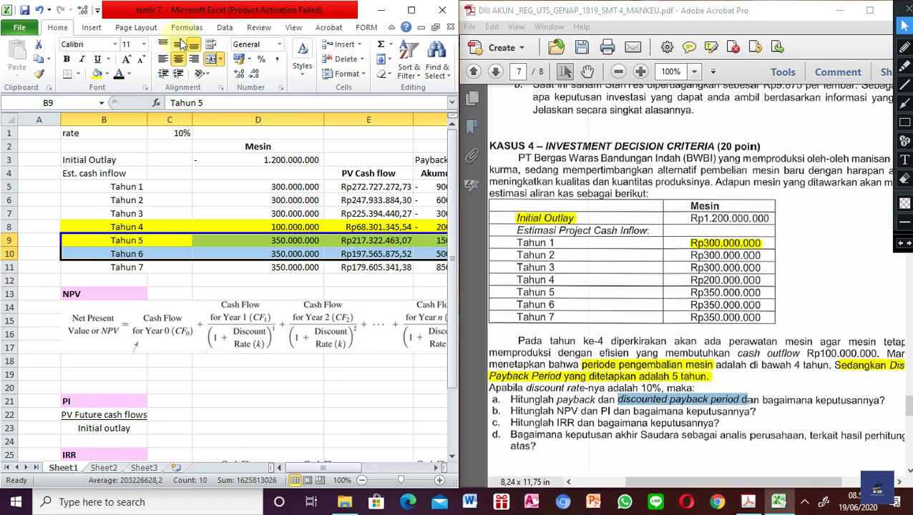
left_click(108, 75)
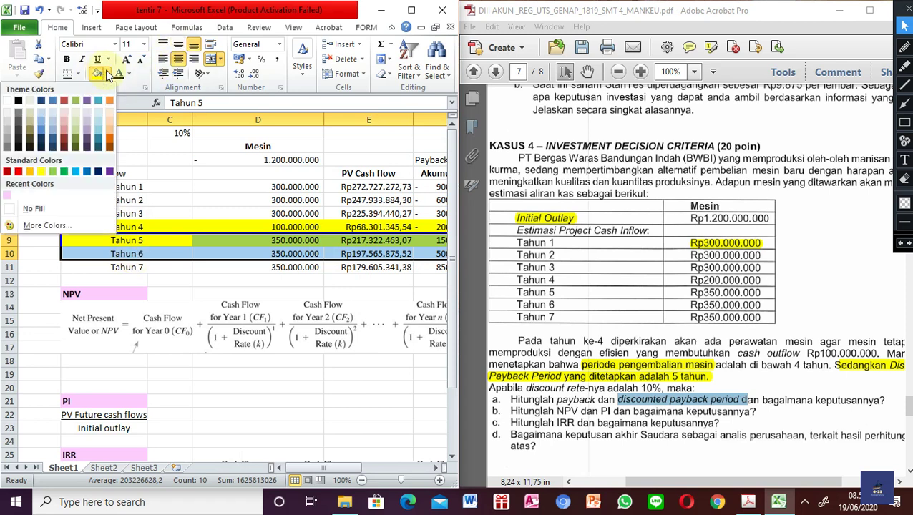
left_click(66, 170)
Step: Clear the hidden formula in I12 under the Discounted Payback Period heading
scroll(273, 253, "right", 3)
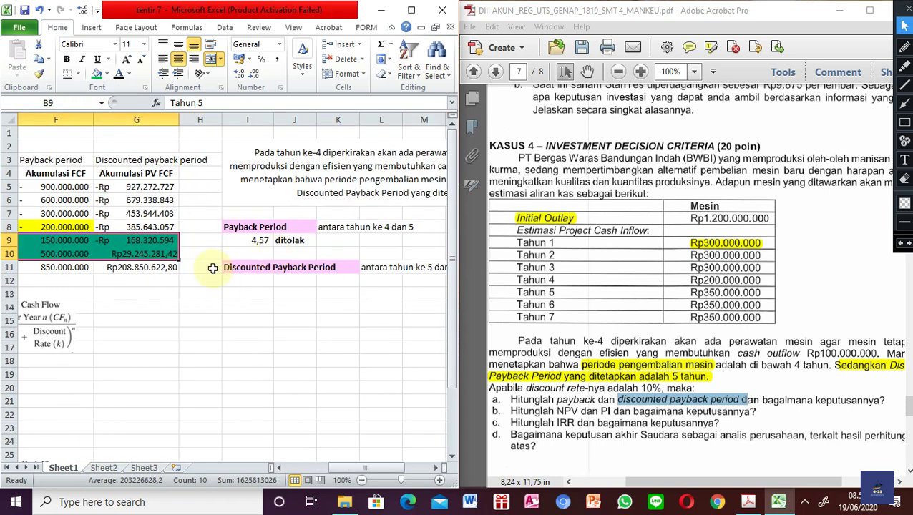
left_click(241, 283)
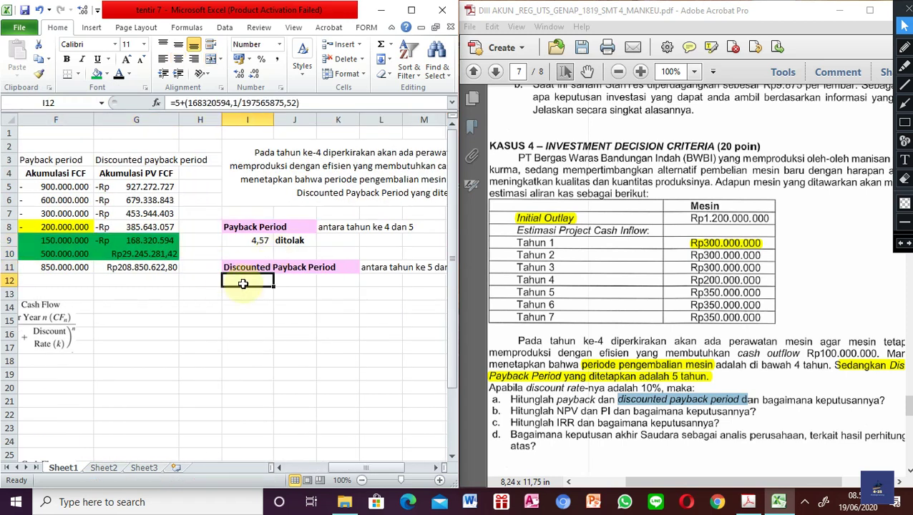
key("Delete")
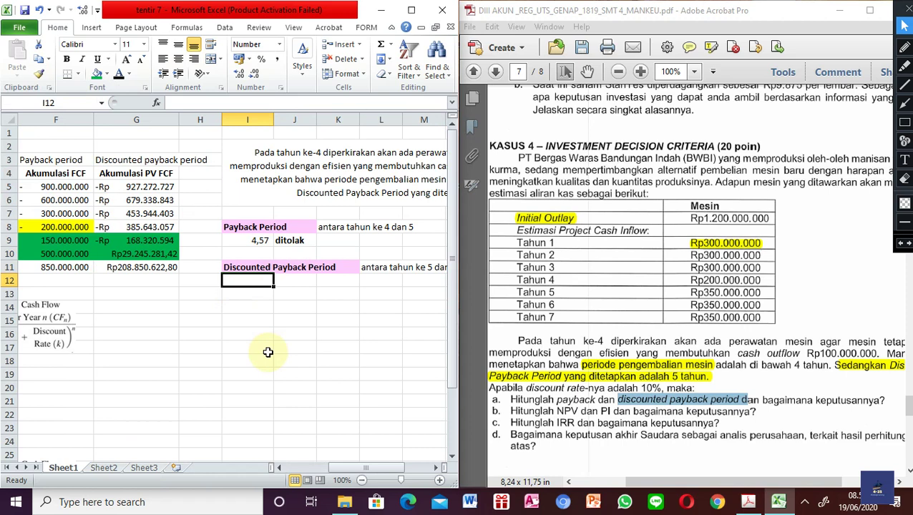
type("=")
key("Escape")
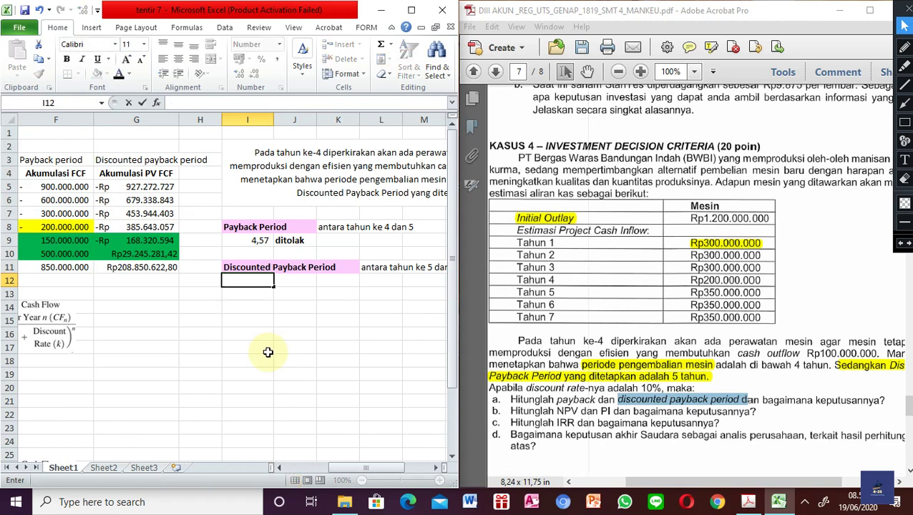
type("=")
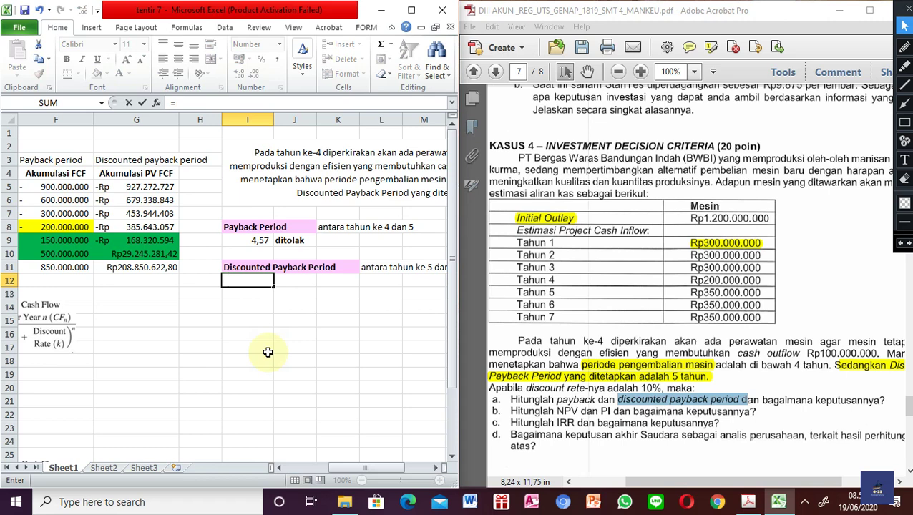
key("Escape")
key("Escape")
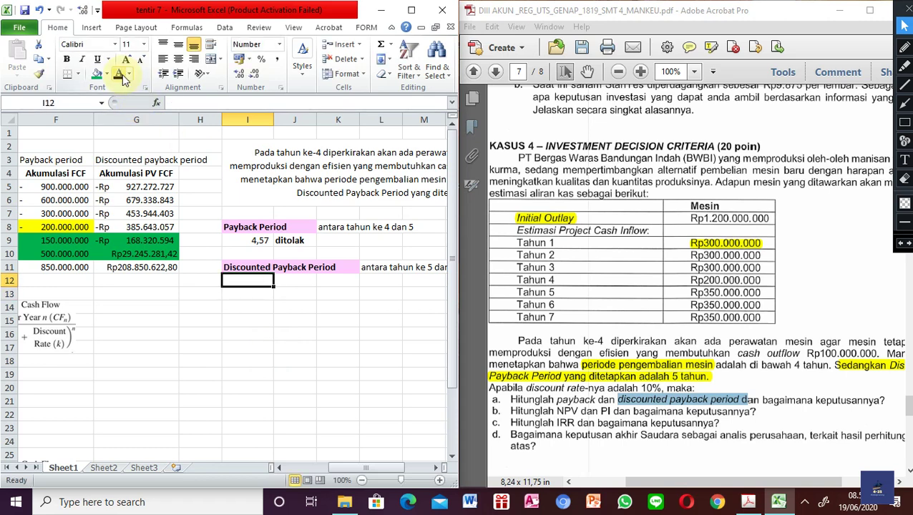
Step: Start the discounted payback formula in I12 with =5+, removing the unwanted cell reference
type("=")
left_click(124, 252)
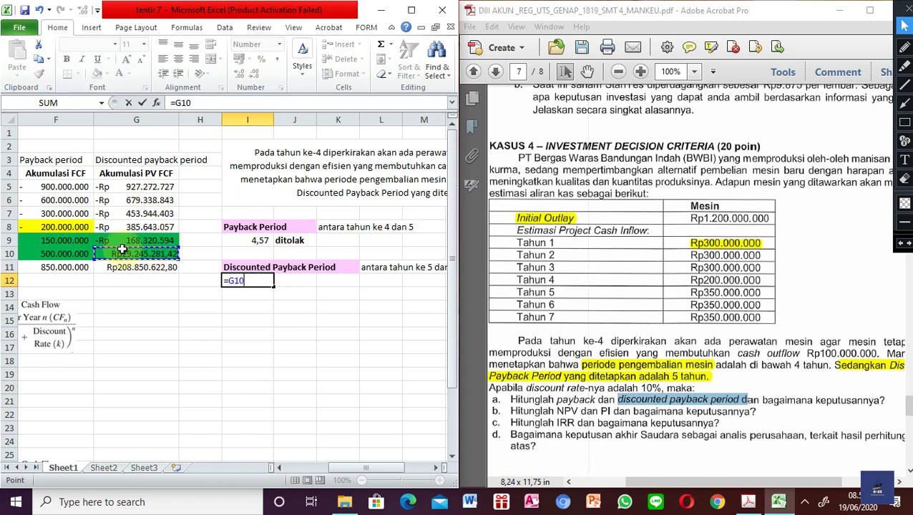
key("Left")
key("Left")
key("Left")
key("Left")
key("Left")
key("Left")
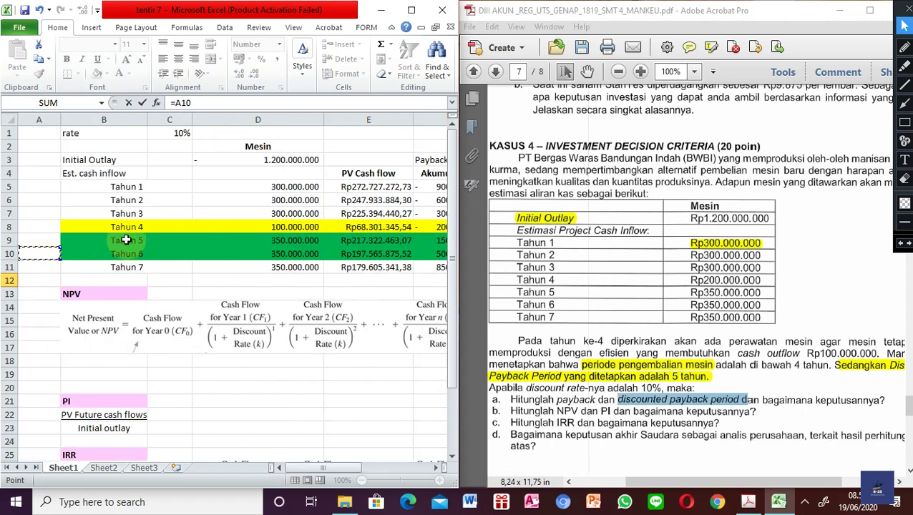
left_click(206, 107)
key("BackSpace")
key("BackSpace")
key("BackSpace")
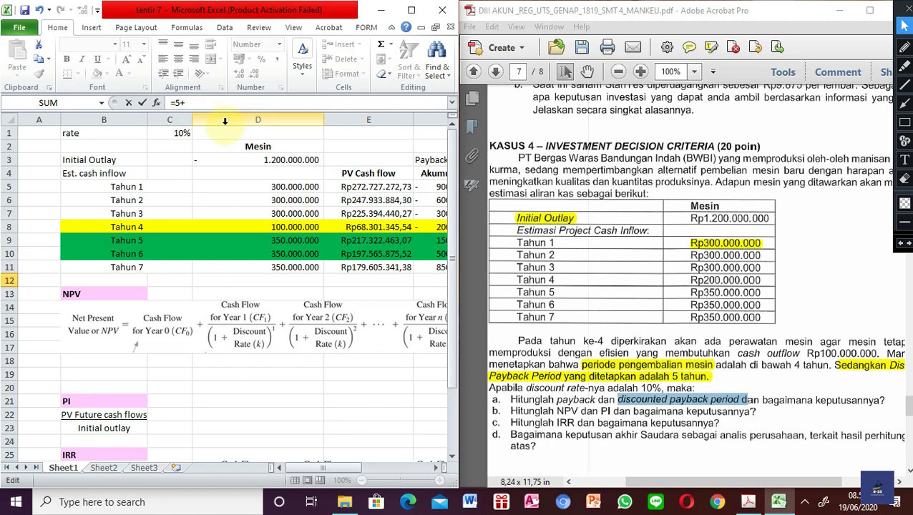
Step: Complete the I12 formula as =5+(G9/E10), dividing the Tahun 5 accumulated PV by the Tahun 6 PV cash flow
left_click(266, 236)
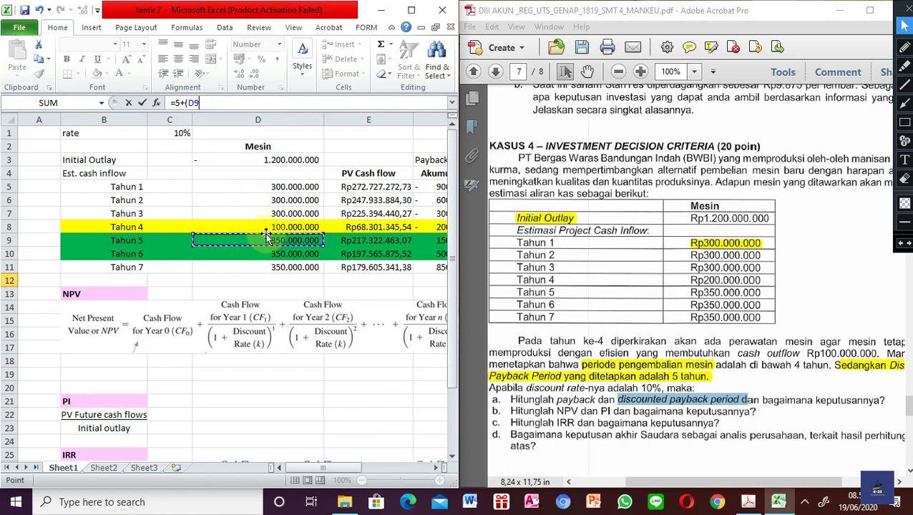
key("Right")
key("Right")
key("Right")
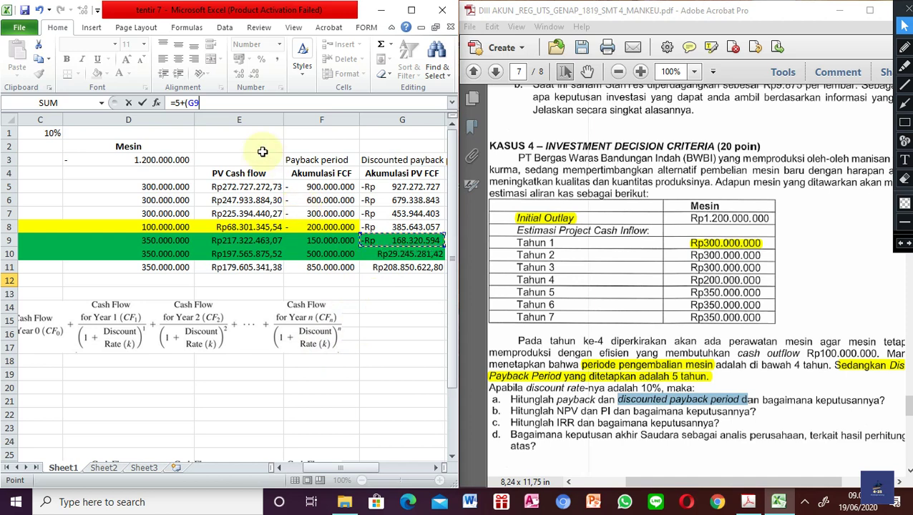
type("/")
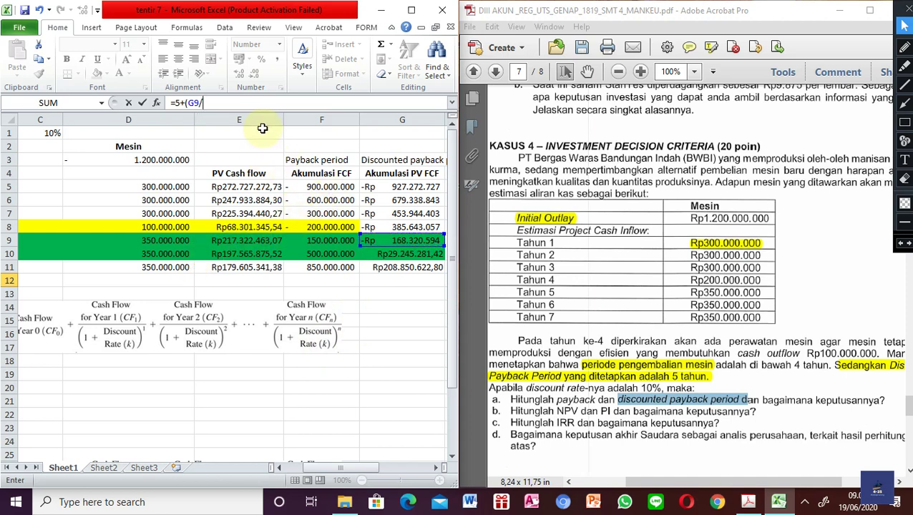
left_click(240, 254)
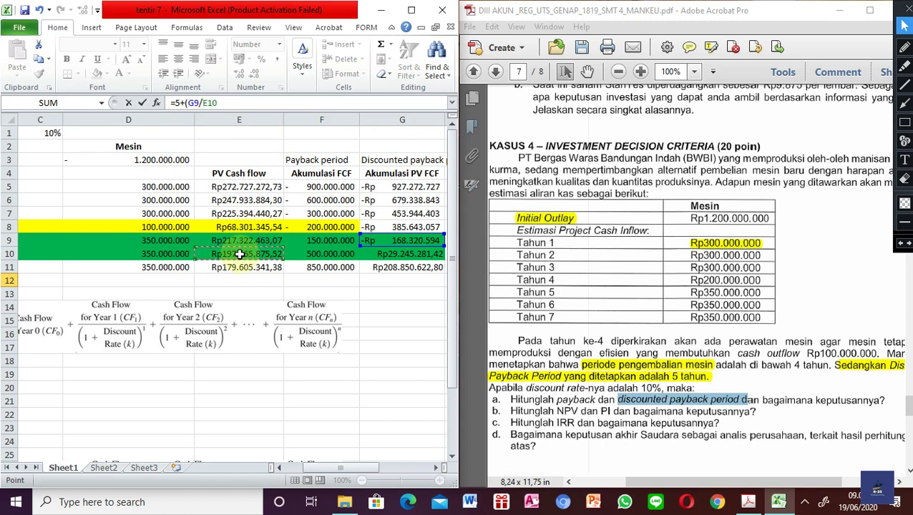
type(")")
key("Return")
key("Up")
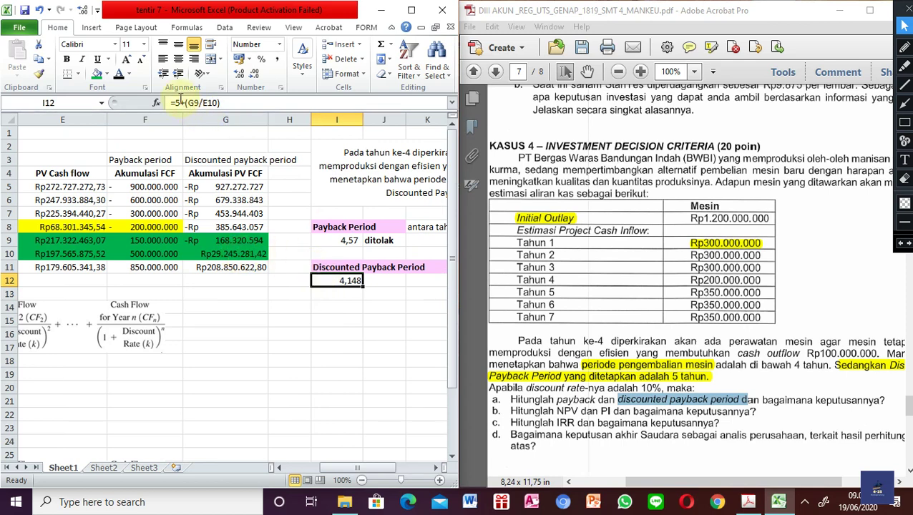
Step: Correct the I12 formula to =5+(-G9/E10) and extend its display to four decimal places
left_click(180, 103)
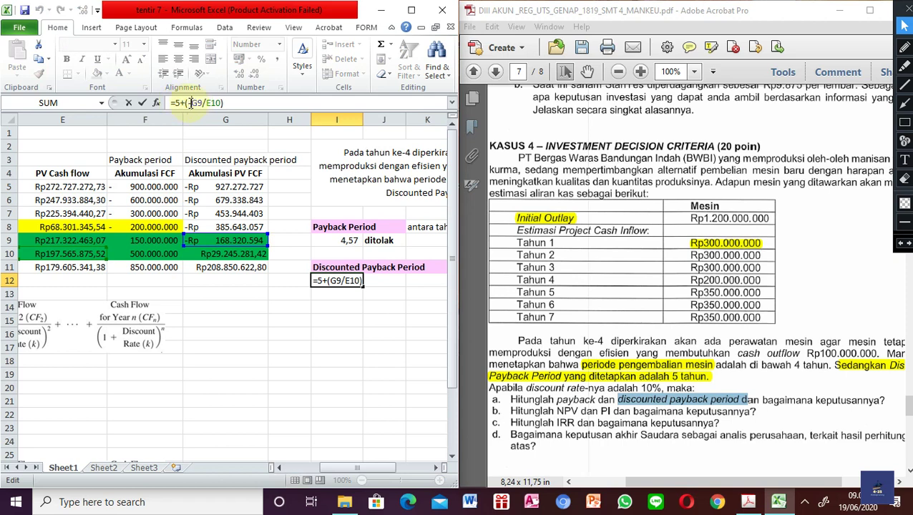
key("Return")
key("Up")
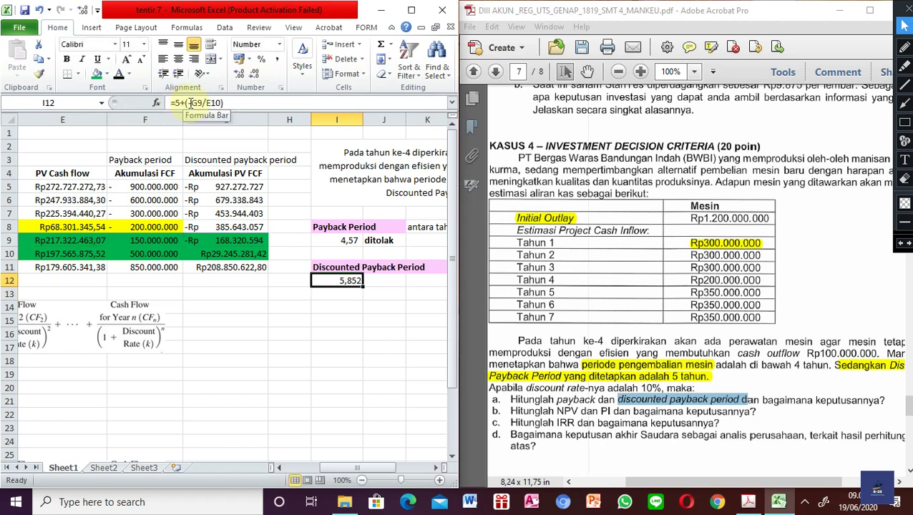
left_click(240, 78)
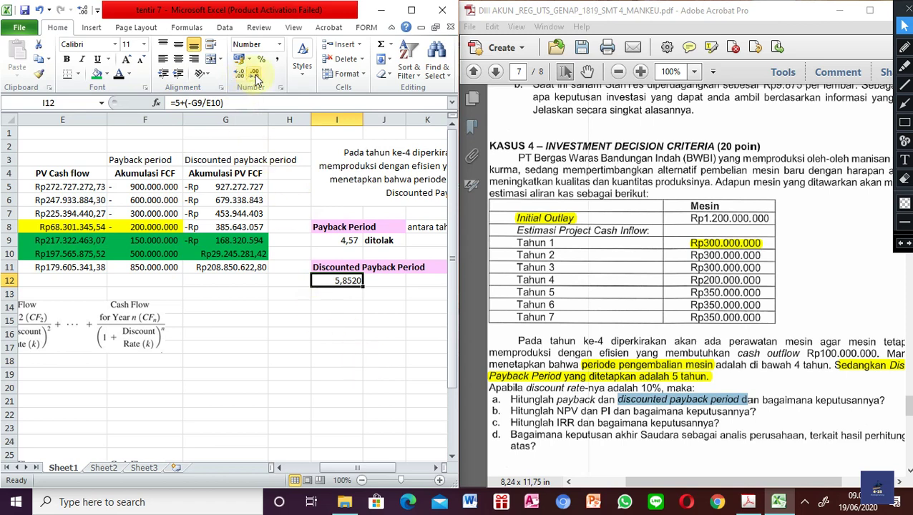
Step: Reduce the discounted payback result in I12 to two decimals and recolour the hidden verdict ditolak in J12 so it is readable
left_click(255, 76)
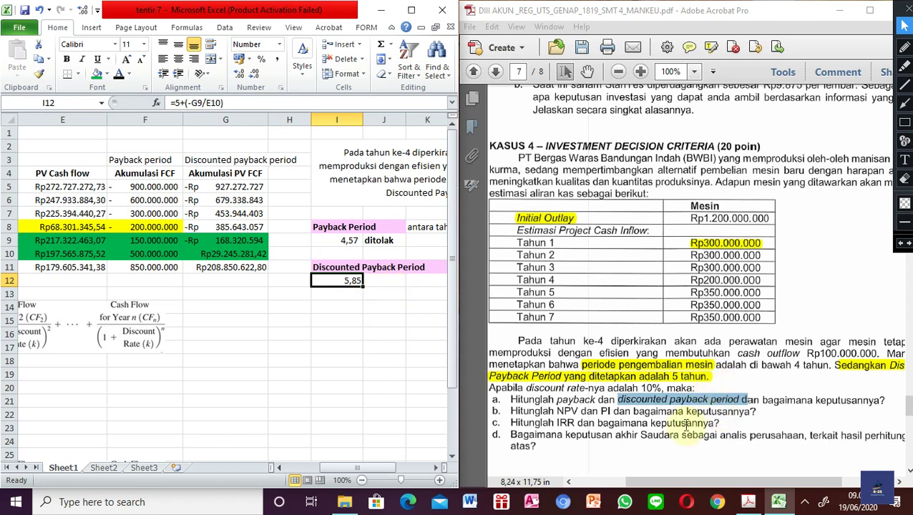
mouse_move(693, 489)
left_mouse_down()
mouse_move(730, 489)
mouse_move(683, 488)
left_mouse_up()
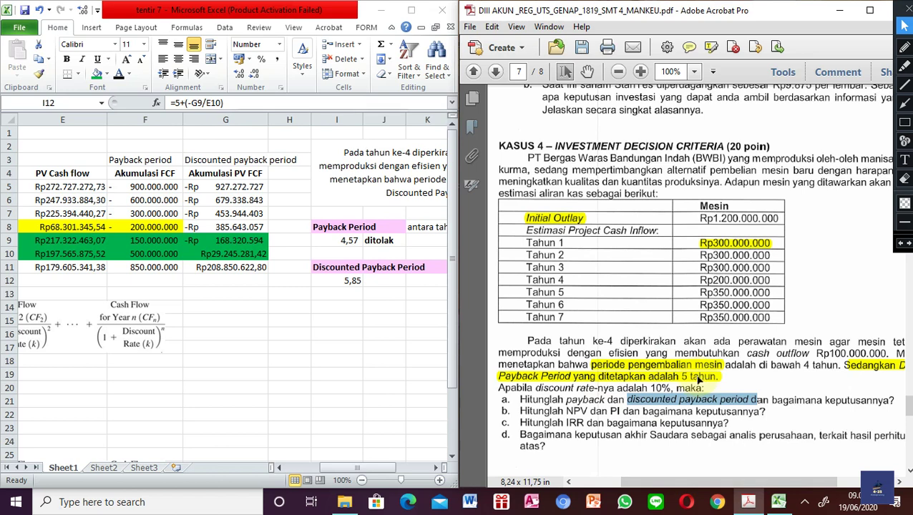
left_click(357, 280)
left_click(375, 280)
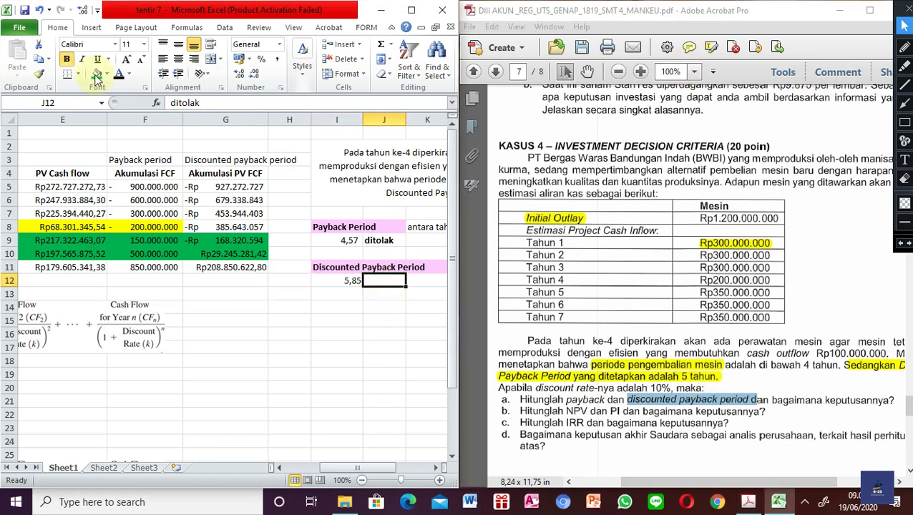
left_click(120, 75)
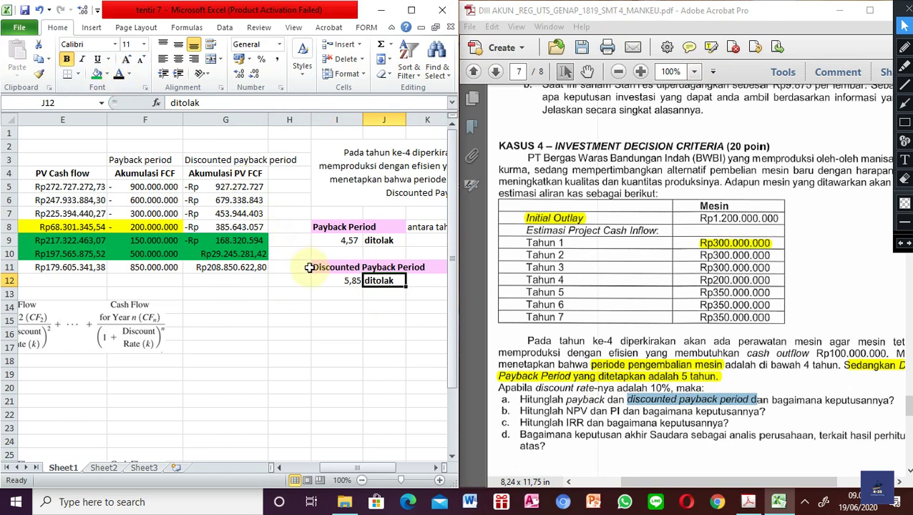
Step: Undo the recolouring of the J12 verdict and the last decimal reduction in I12, restoring three decimal places
key("ctrl+z")
key("ctrl+z")
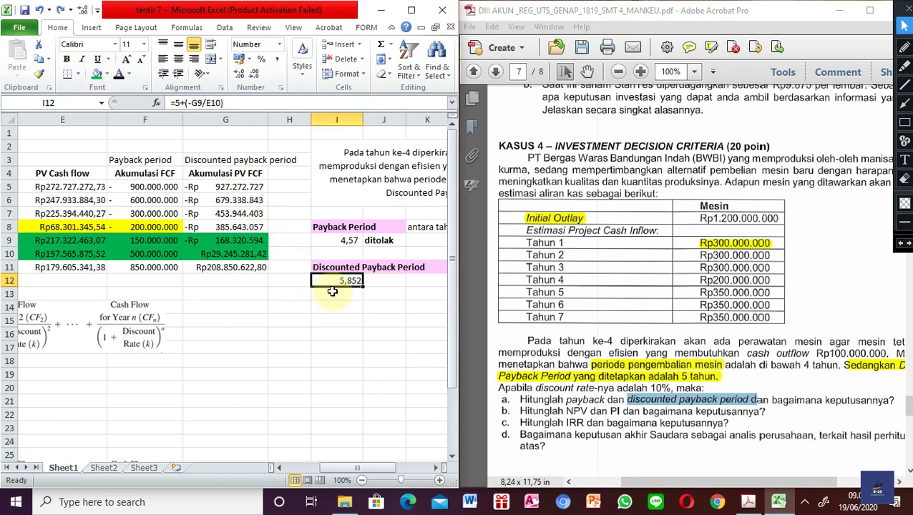
key("ctrl+z")
key("ctrl+z")
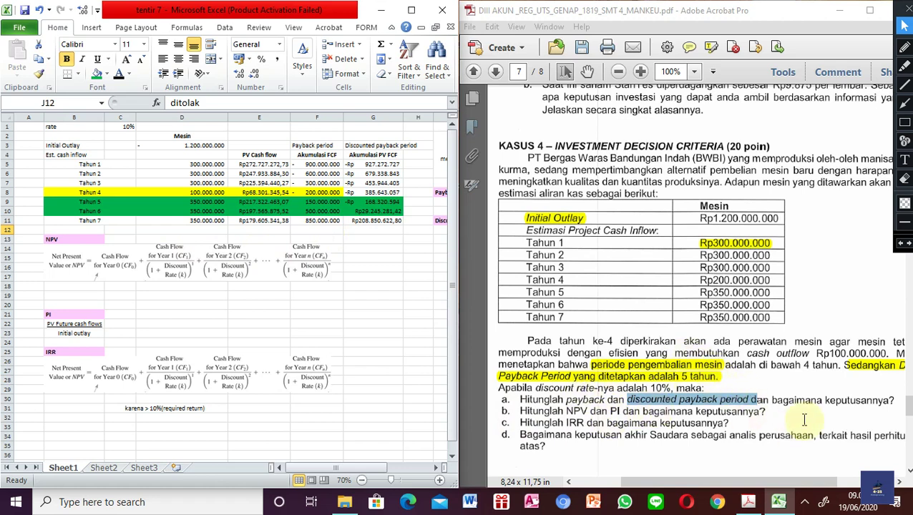
Step: Select question b about NPV and PI in the PDF, then maximize the Excel workbook and bring the cash flow table and NPV section into view
scroll(803, 420, "down", 2)
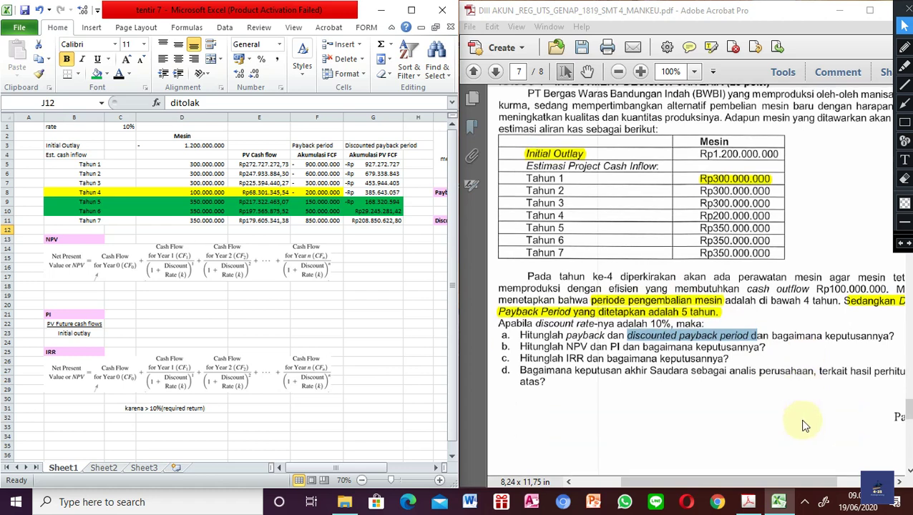
left_click_drag(503, 344, 770, 356)
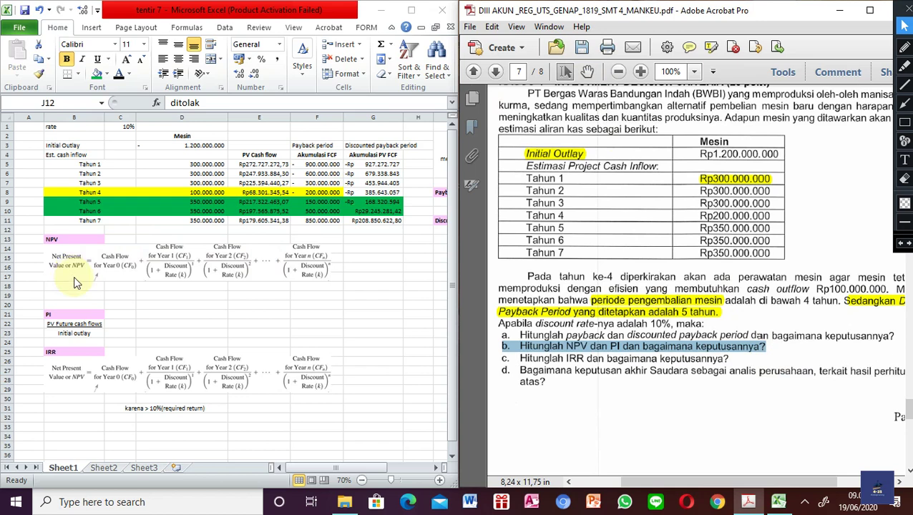
left_click(89, 287)
scroll(90, 287, "up", 2, "ctrl")
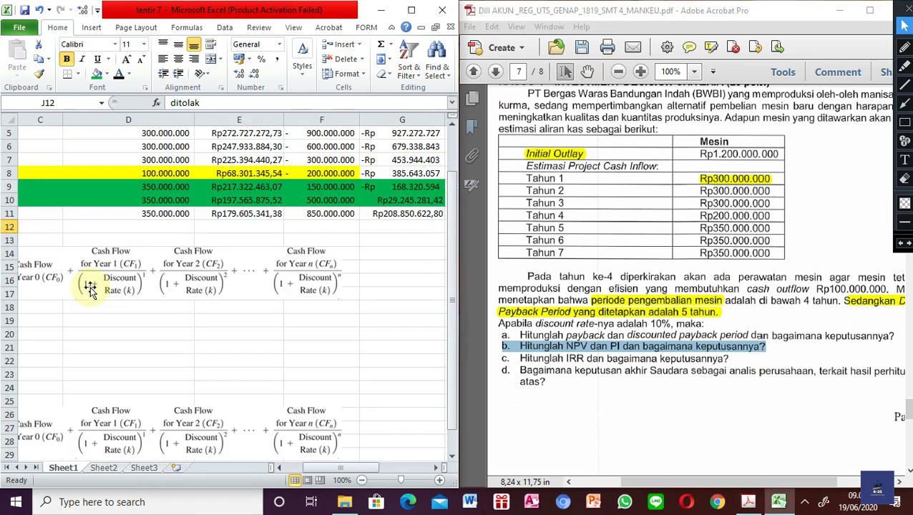
scroll(90, 287, "up", 2)
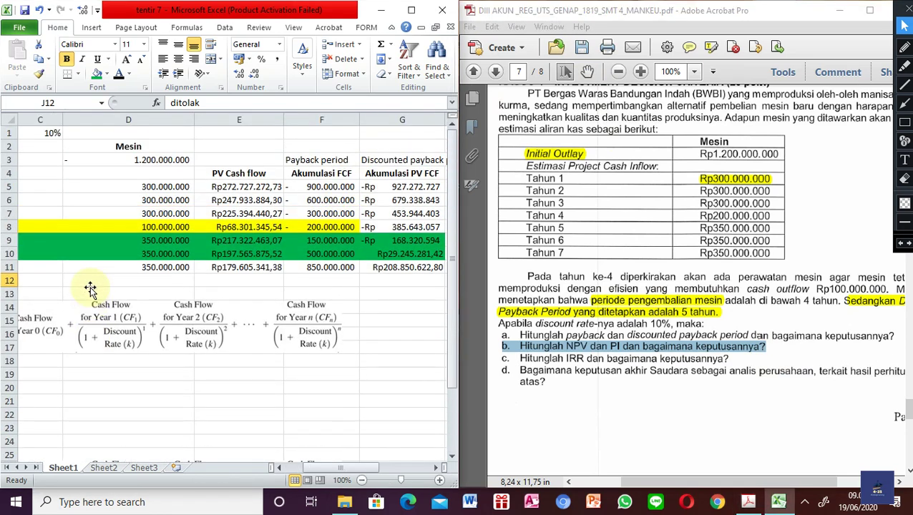
left_click(412, 10)
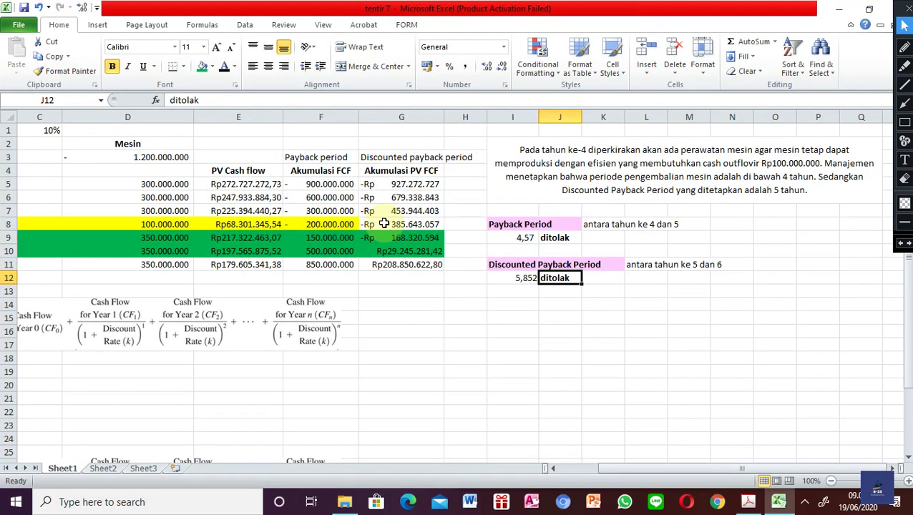
scroll(384, 224, "left", 2)
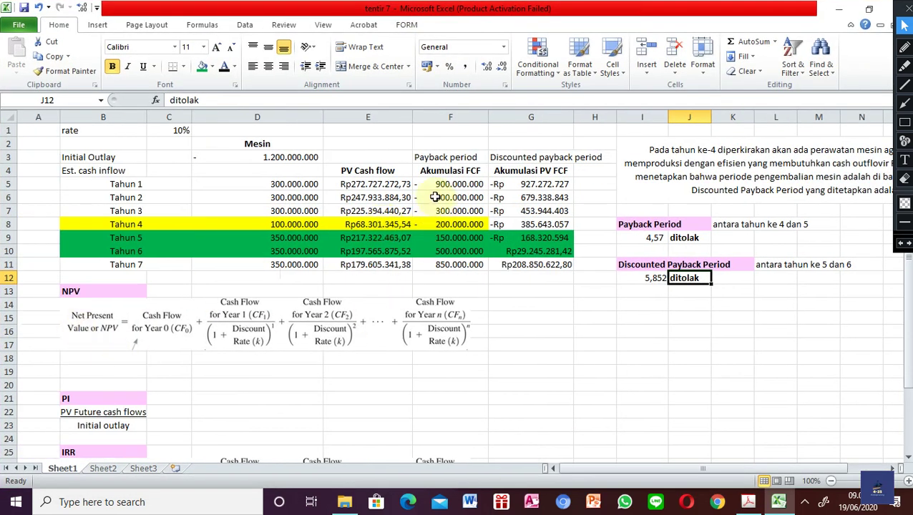
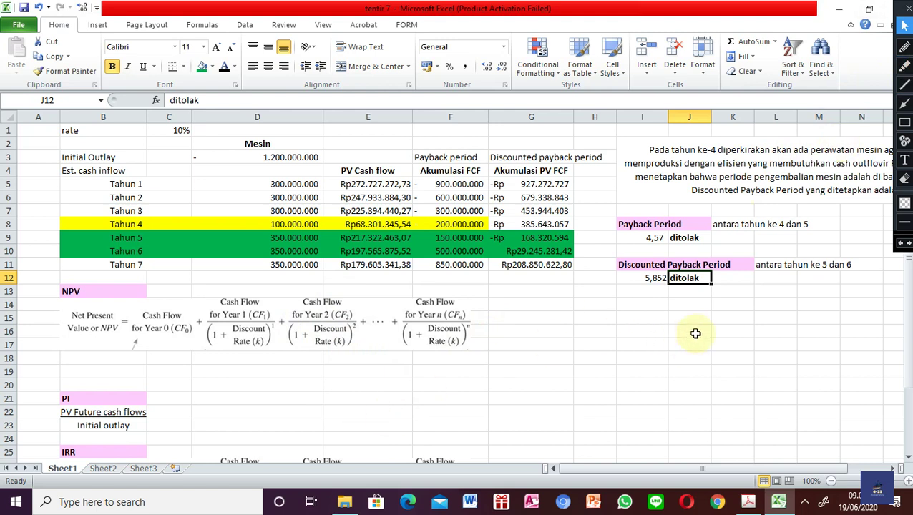
Step: Annotate the discount factor beside the NPV formula as 1 over (1+10%)^n, with a red fraction line between the two parts
left_click(905, 85)
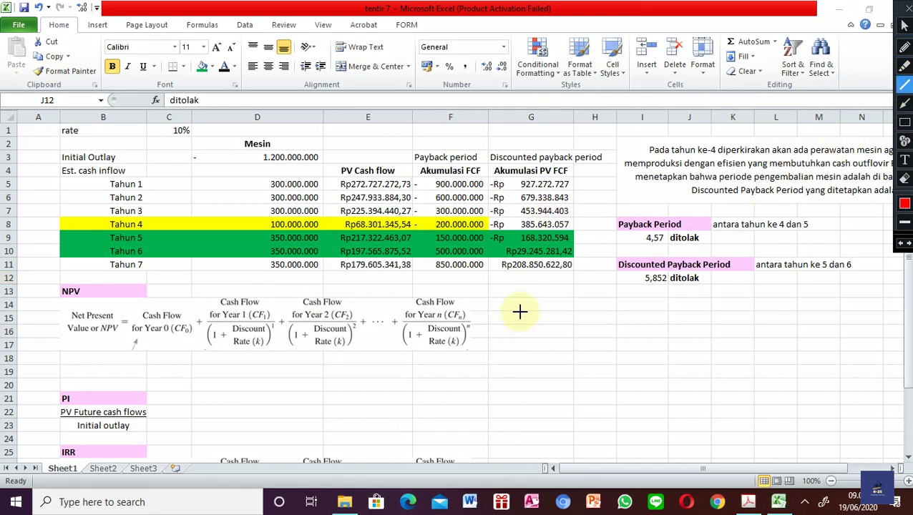
left_click(905, 159)
left_click(528, 294)
type("1")
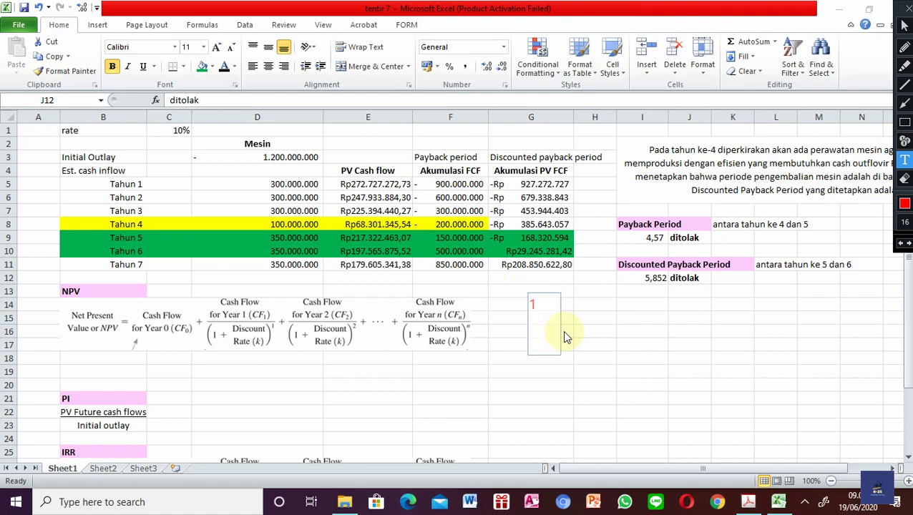
key("Return")
type("1+")
key("Home")
type("(")
key("End")
type("i")
key("BackSpace")
type("10")
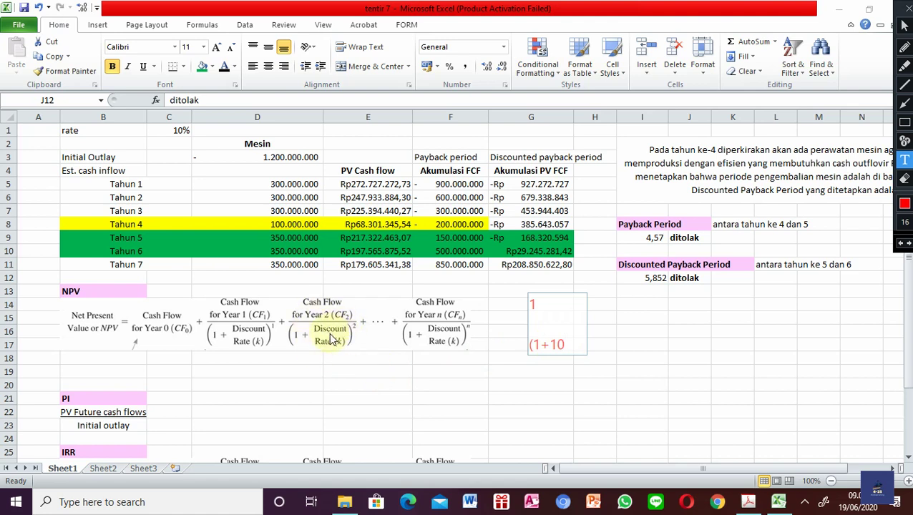
key("BackSpace")
type("10%)")
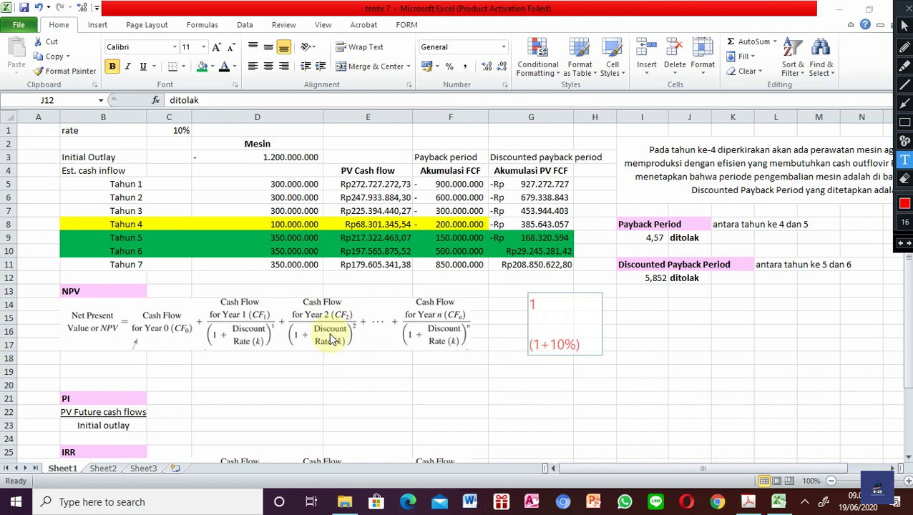
type("^n")
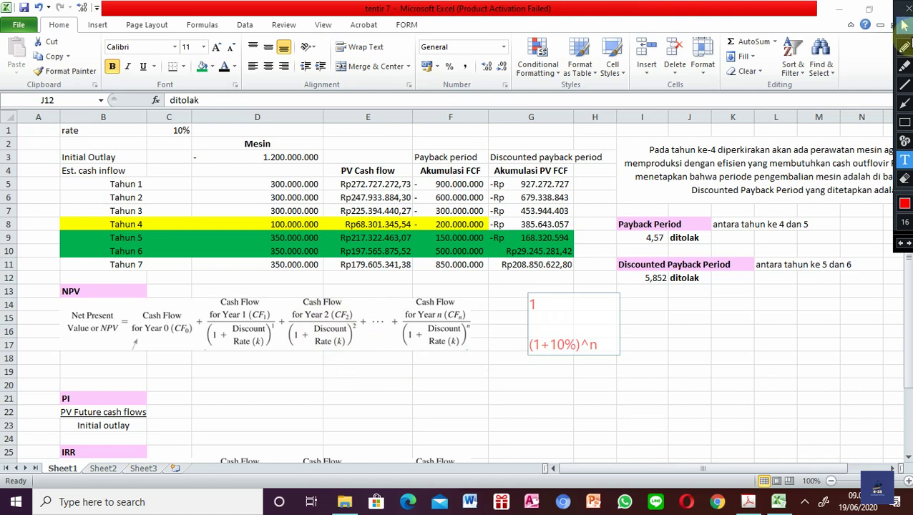
left_click(905, 84)
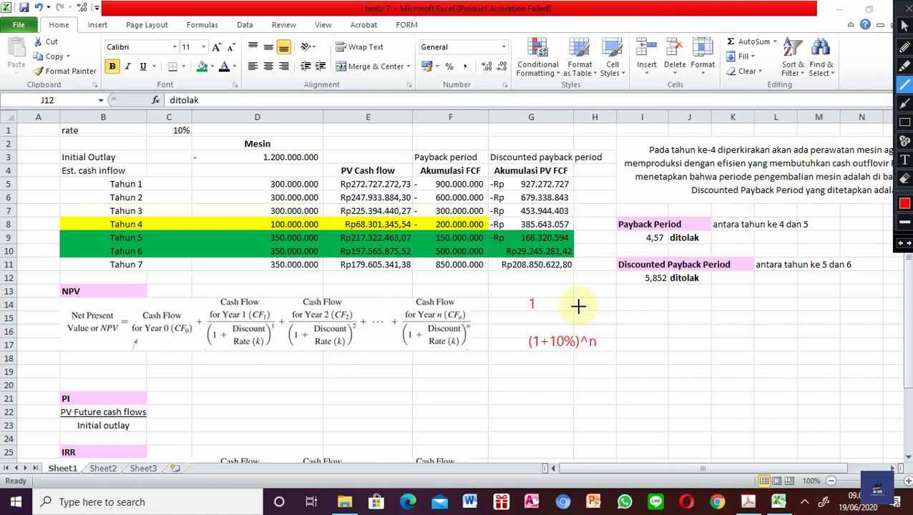
mouse_move(522, 323)
left_mouse_down()
mouse_move(596, 315)
mouse_move(608, 325)
left_mouse_up()
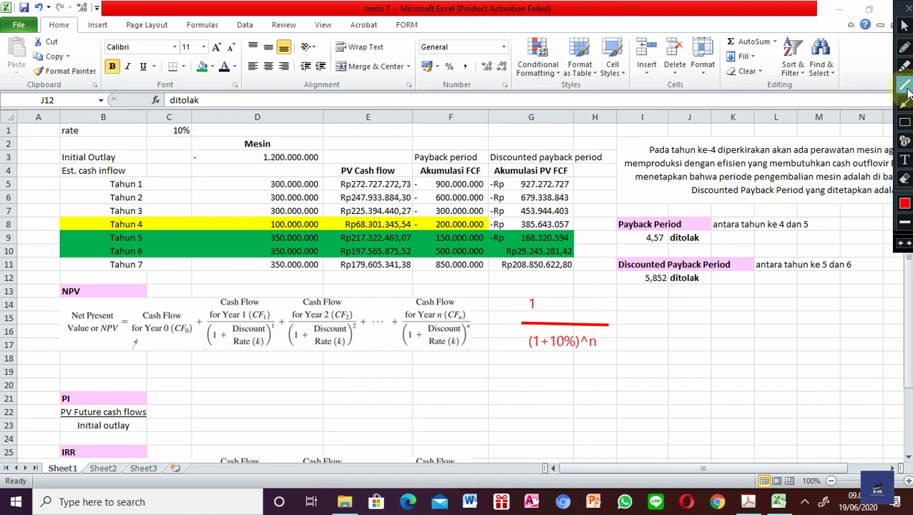
Step: Add the annotation text "x Face value/ future value" beside the fraction, then move it onto the numerator
left_click(905, 158)
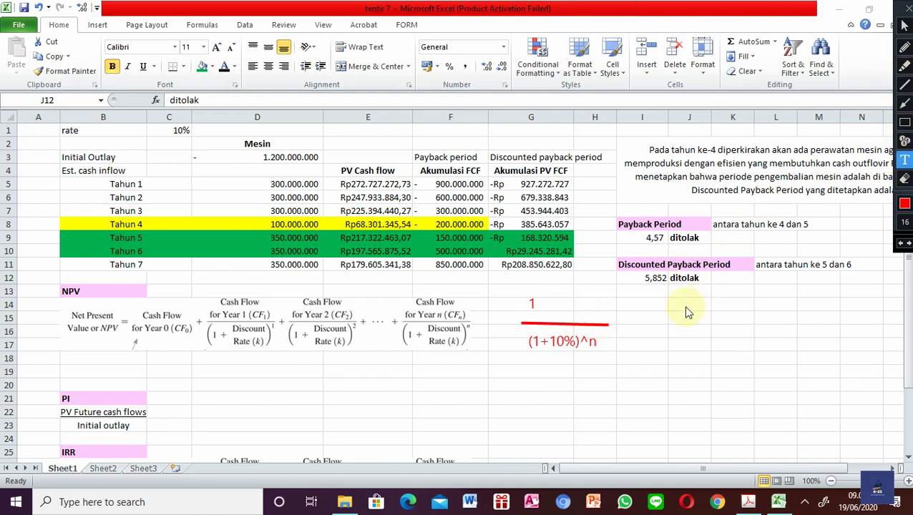
left_click(619, 320)
type("x")
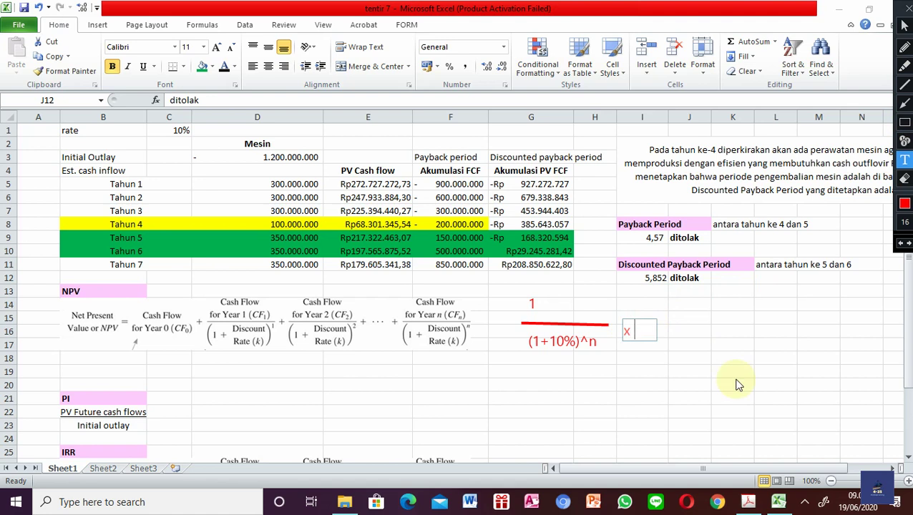
type(" Face val")
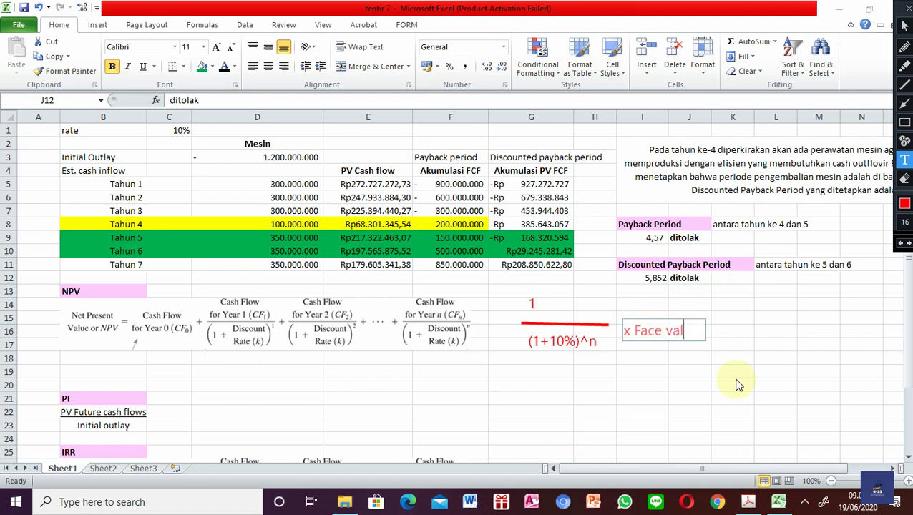
type("ue/ fitur")
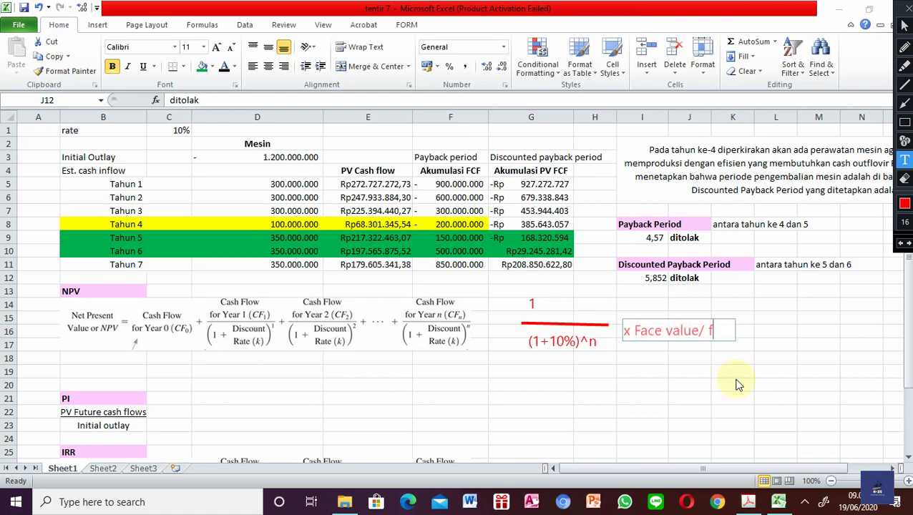
key("BackSpace")
key("BackSpace")
key("BackSpace")
key("BackSpace")
type("utu")
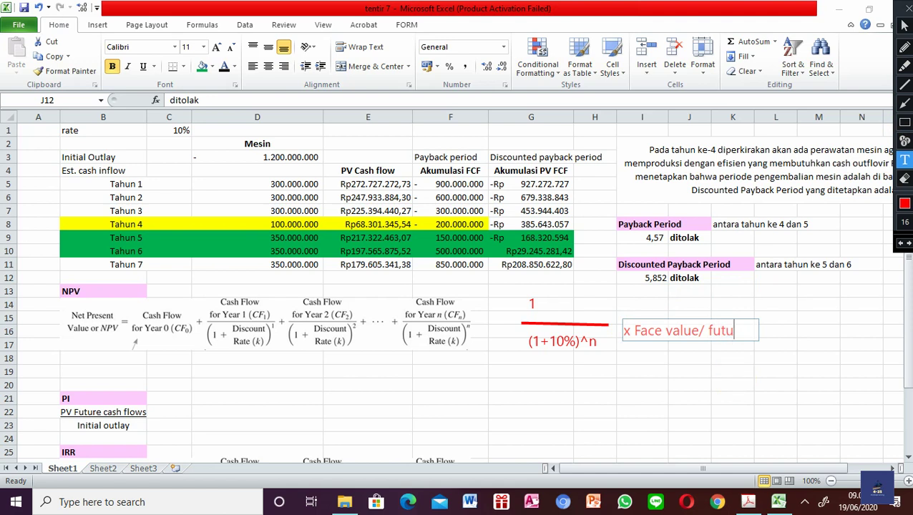
type("re value")
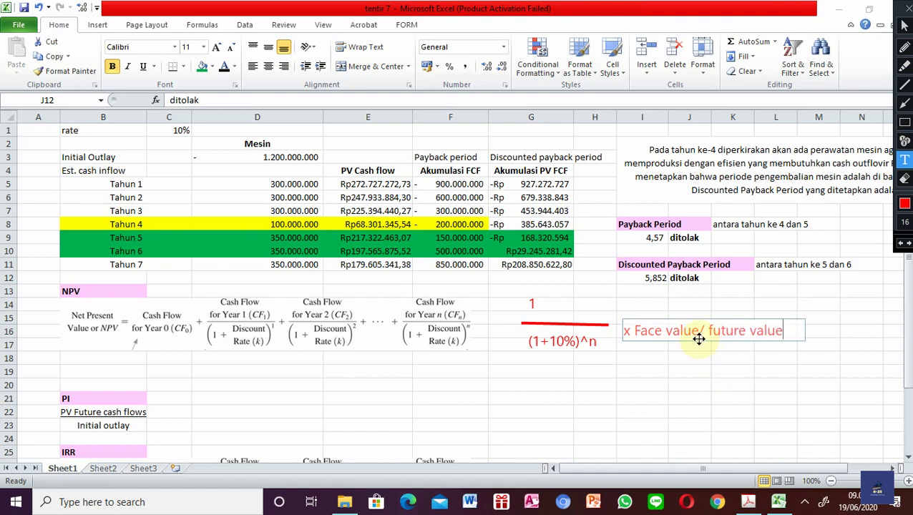
mouse_move(700, 338)
left_mouse_down()
mouse_move(683, 326)
mouse_move(692, 336)
left_mouse_up()
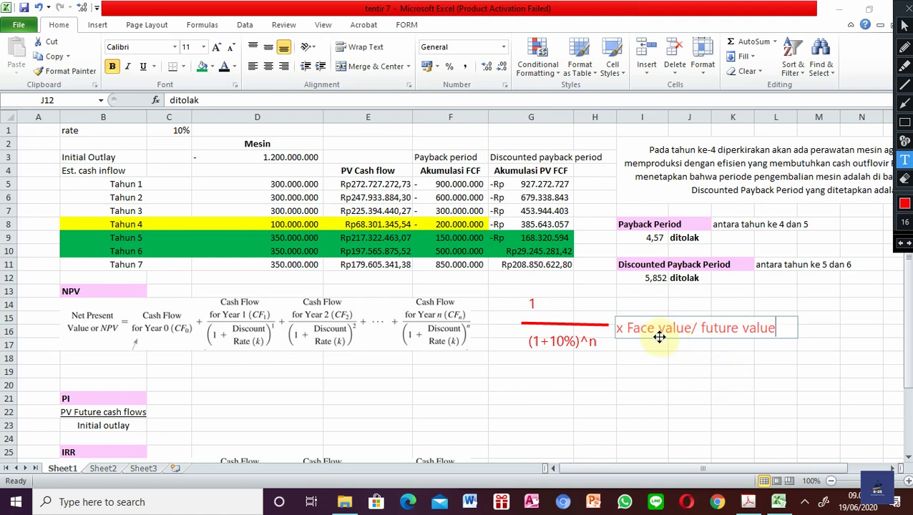
left_click_drag(659, 337, 562, 313)
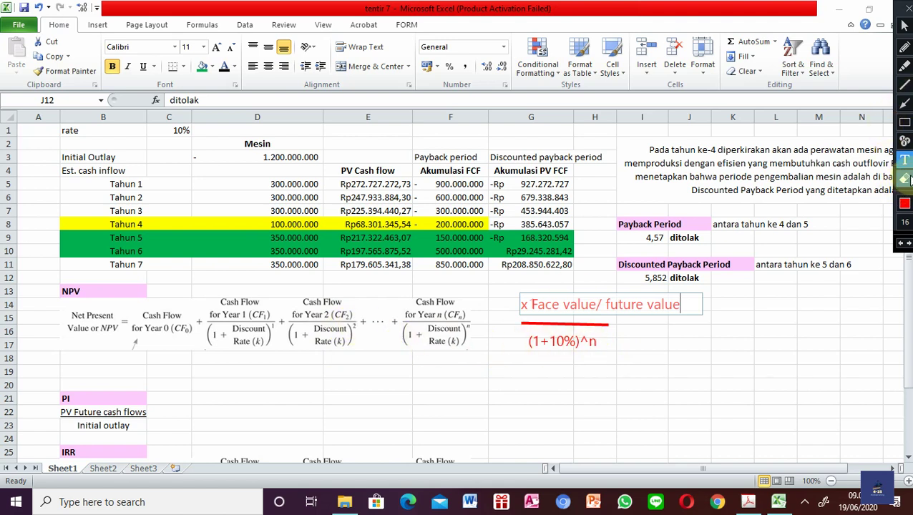
Step: Erase all the annotations beside the NPV formula and return to the normal pointer
left_click(906, 178)
left_click_drag(498, 286, 702, 373)
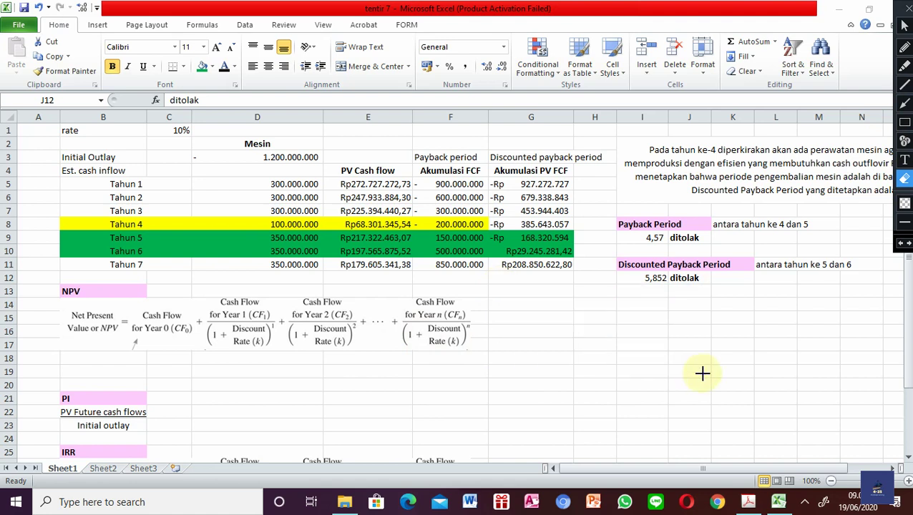
left_click(905, 24)
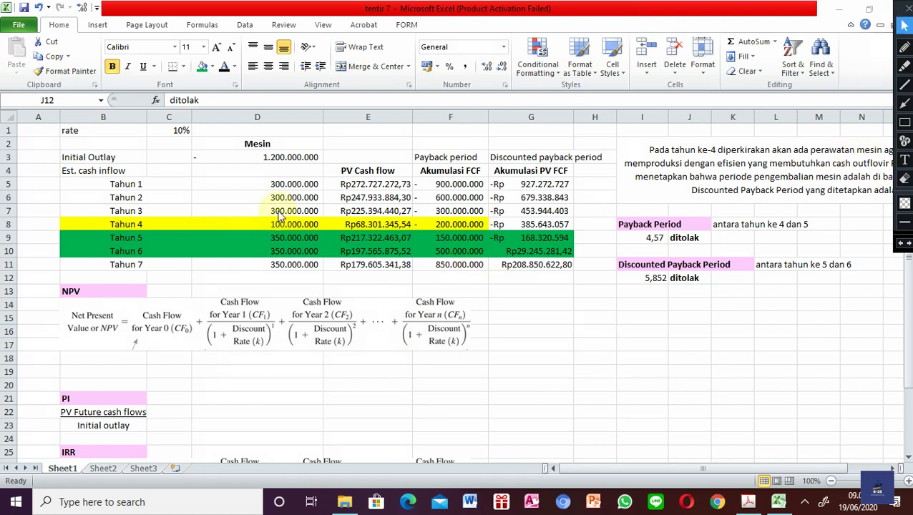
Step: Calculate the NPV in C18 with =SUM(E5:E11)+D3, adding the initial outlay to the summed PV cash flows
left_click(160, 355)
type("=")
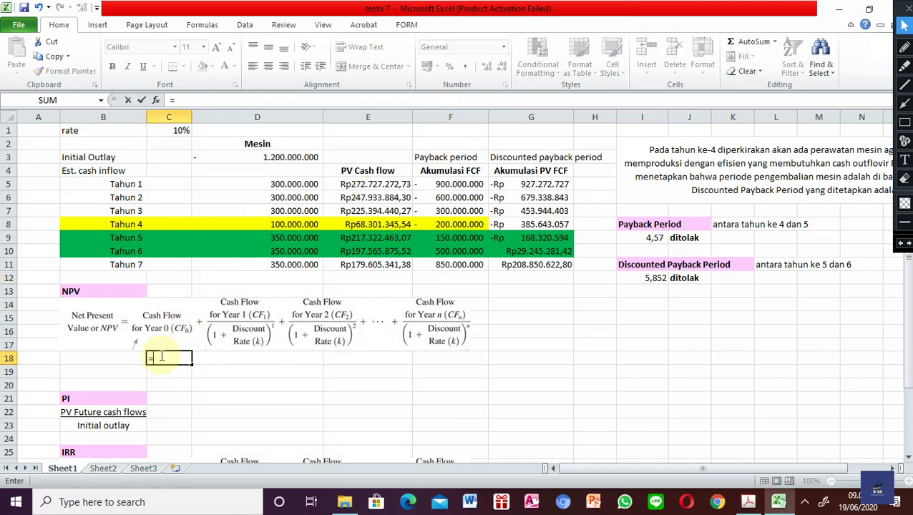
type("sum(")
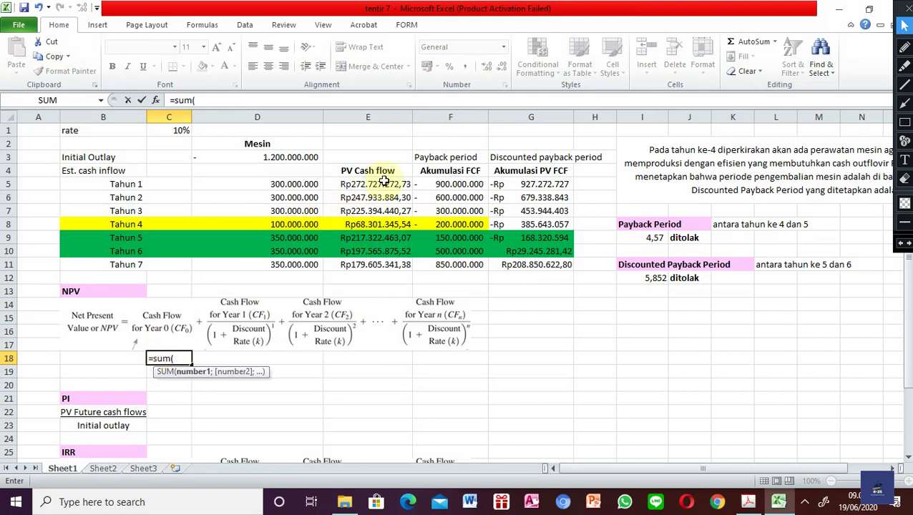
left_click_drag(384, 181, 372, 274)
type(")+")
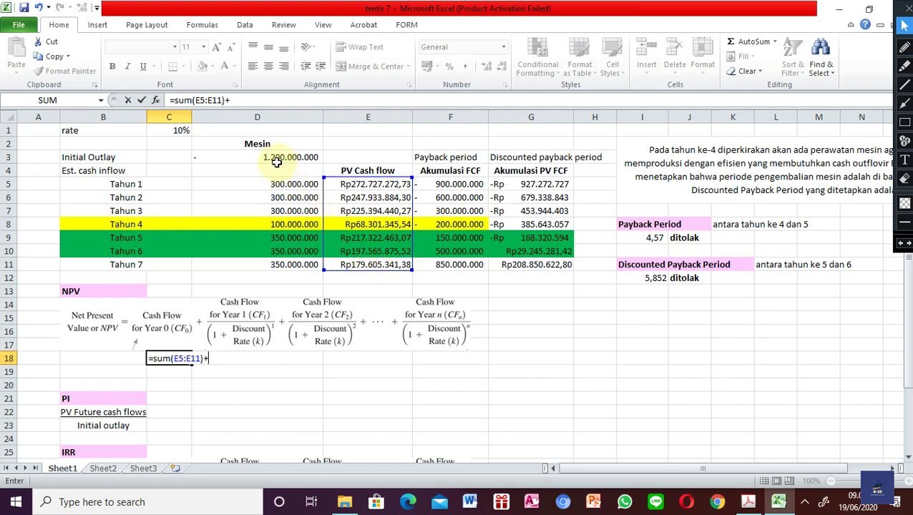
left_click(276, 163)
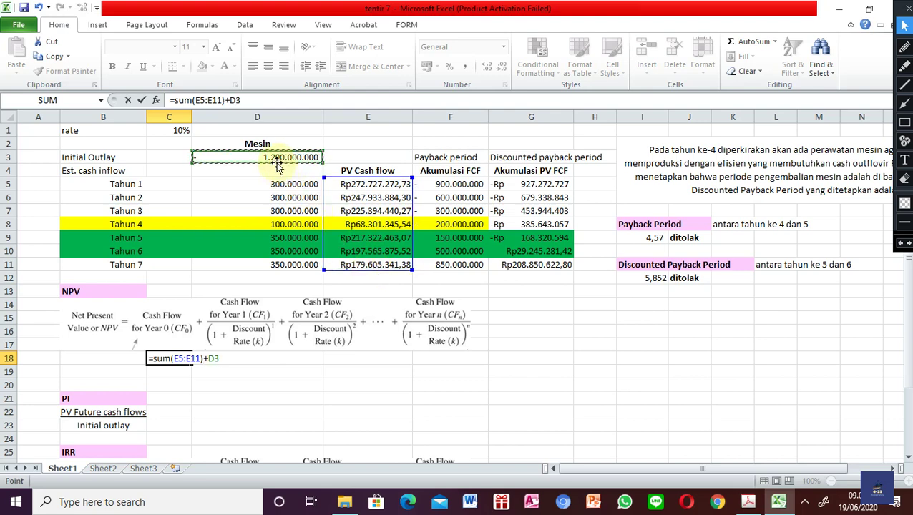
key("Return")
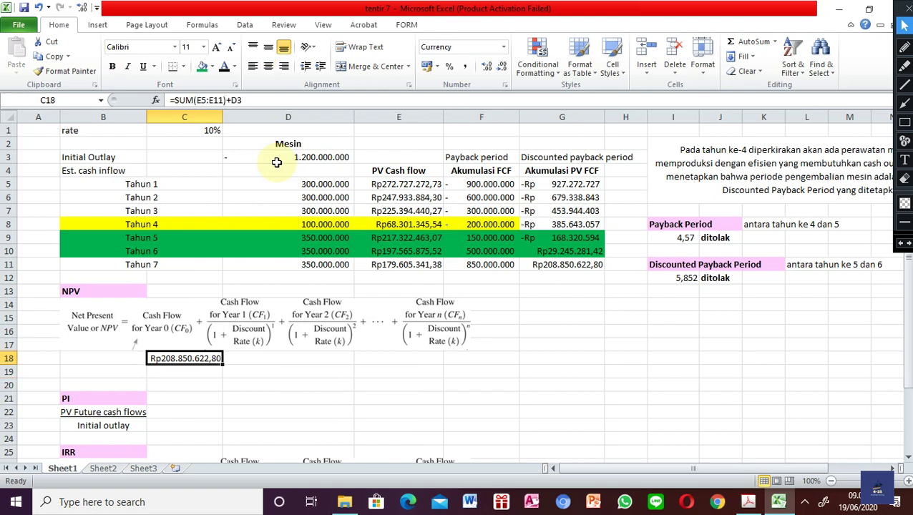
Step: Clear the text "accept" from cell C19 below the NPV result
key("Down")
key("Up")
key("Down")
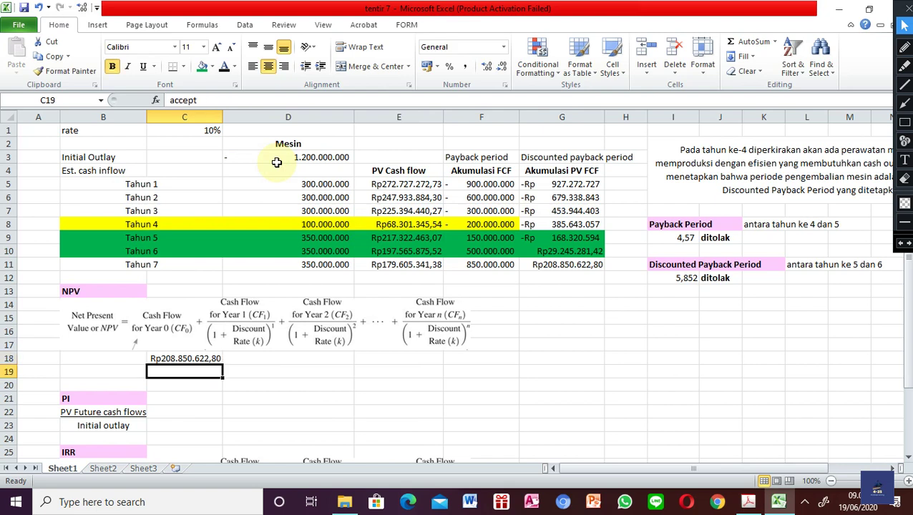
type("=")
key("BackSpace")
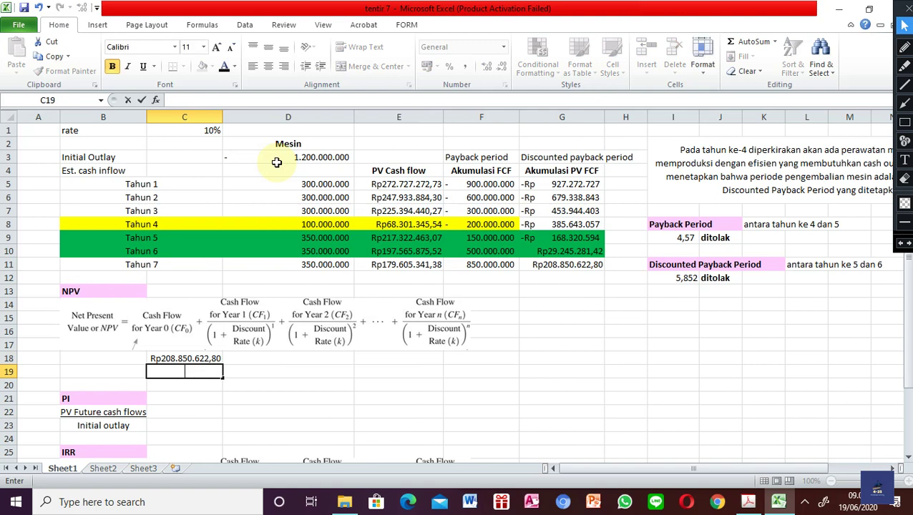
key("Return")
Step: Move the initial outlay from D3 to D4, directly above the yearly cash inflows
left_click(312, 158)
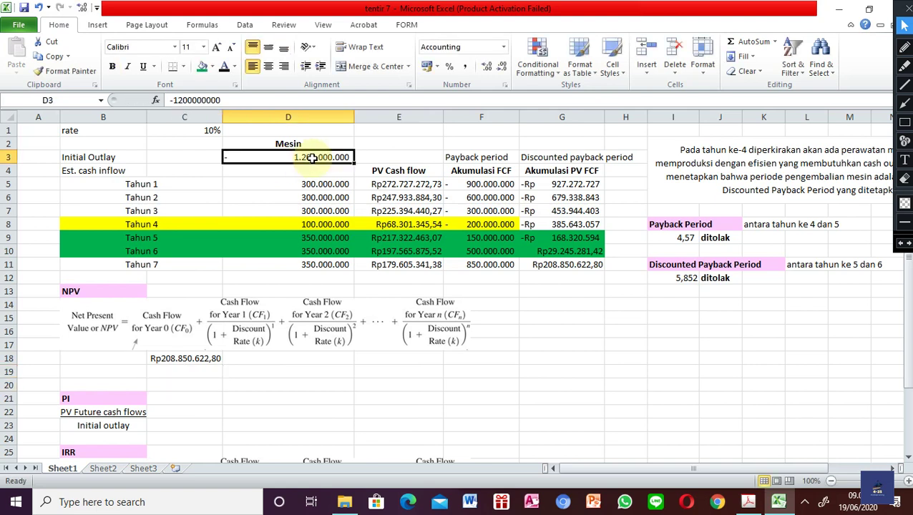
key("ctrl+c")
key("Down")
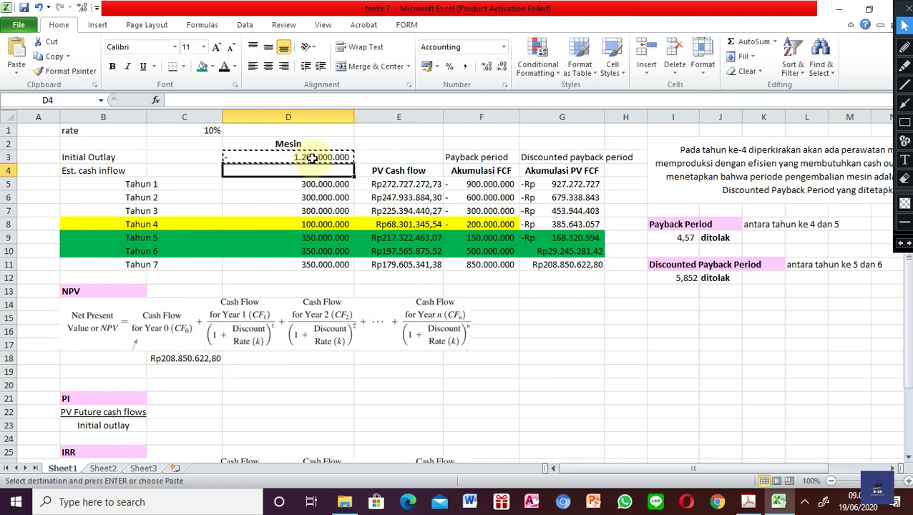
key("Return")
key("Down")
key("Down")
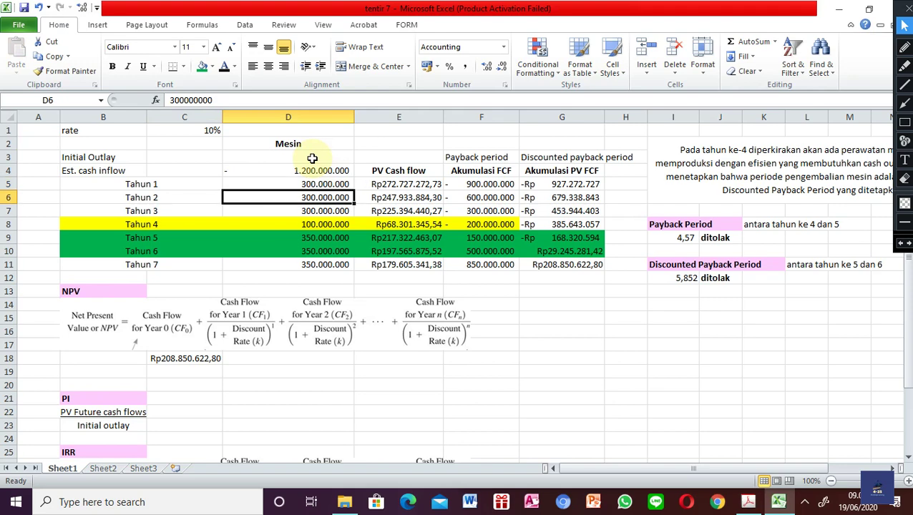
left_click(161, 371)
type("=")
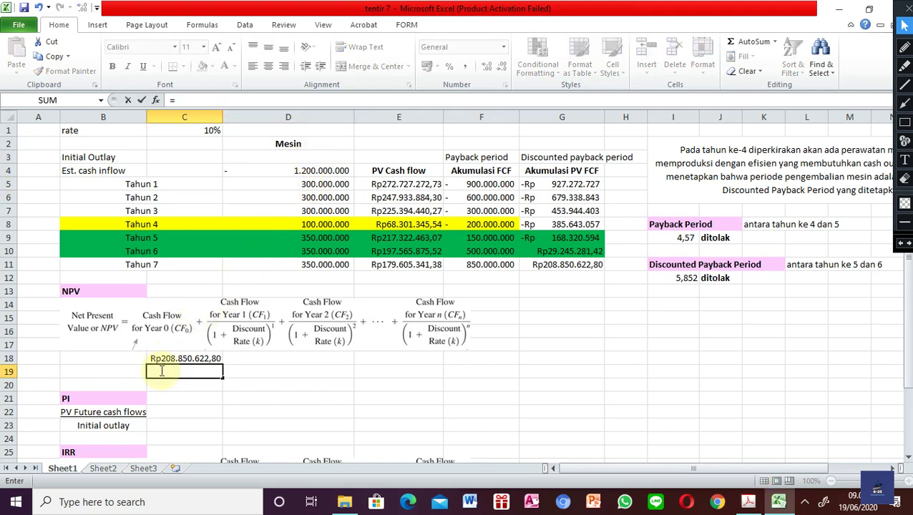
key("Escape")
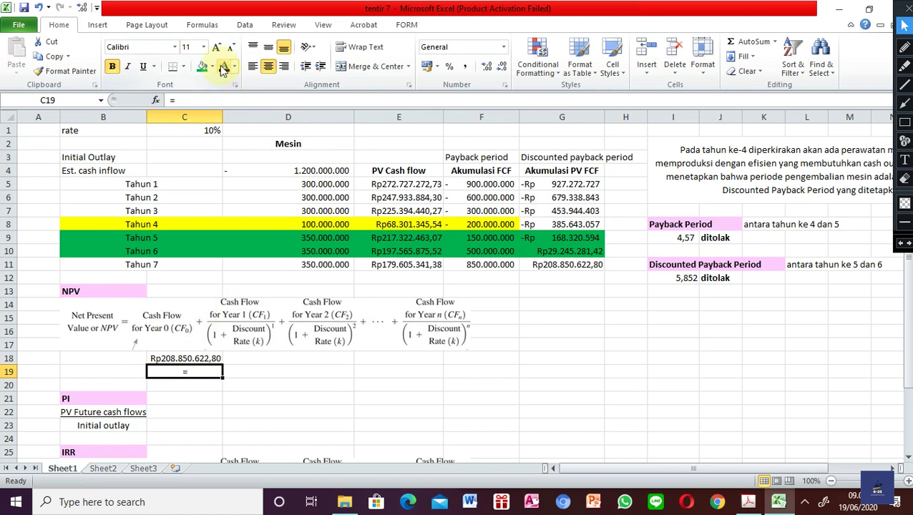
type("npv")
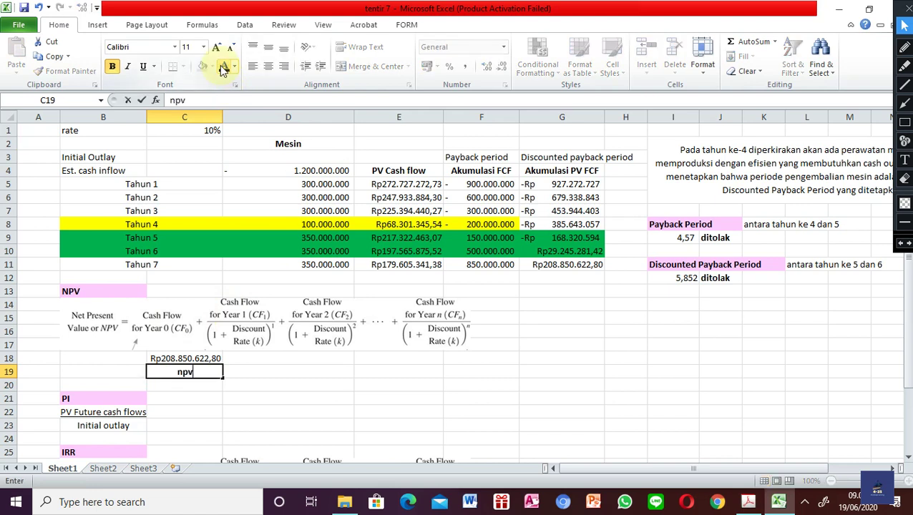
key("BackSpace")
key("BackSpace")
key("BackSpace")
Step: Calculate the NPV in C19 with =NPV(10%;D4:D11), including the initial outlay in the value range
type("=npv(")
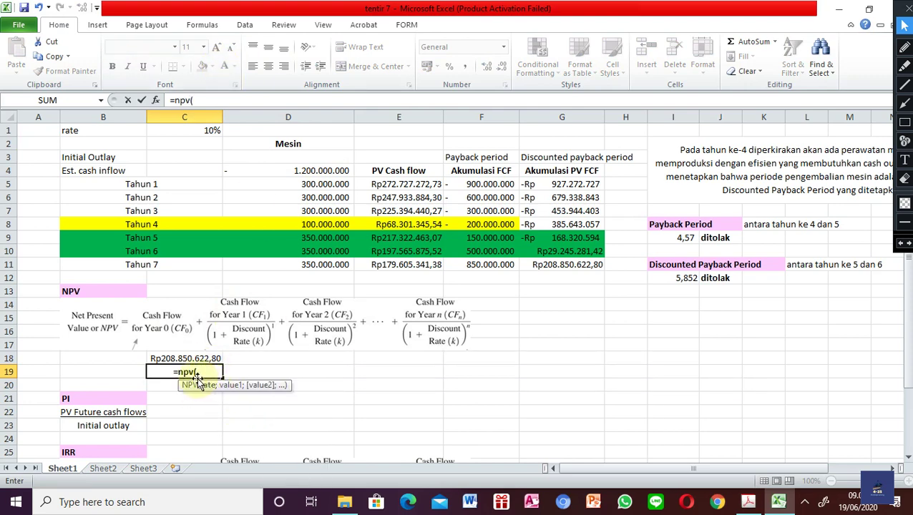
type("1")
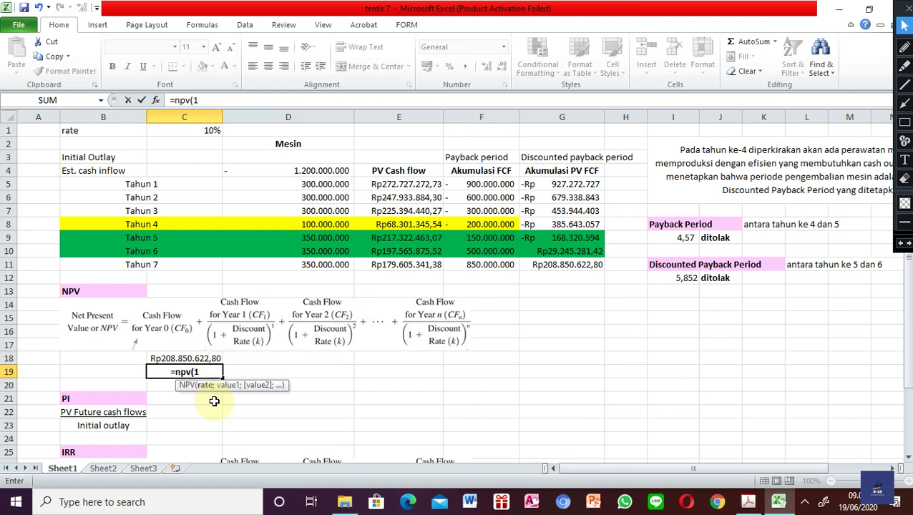
type("0%;")
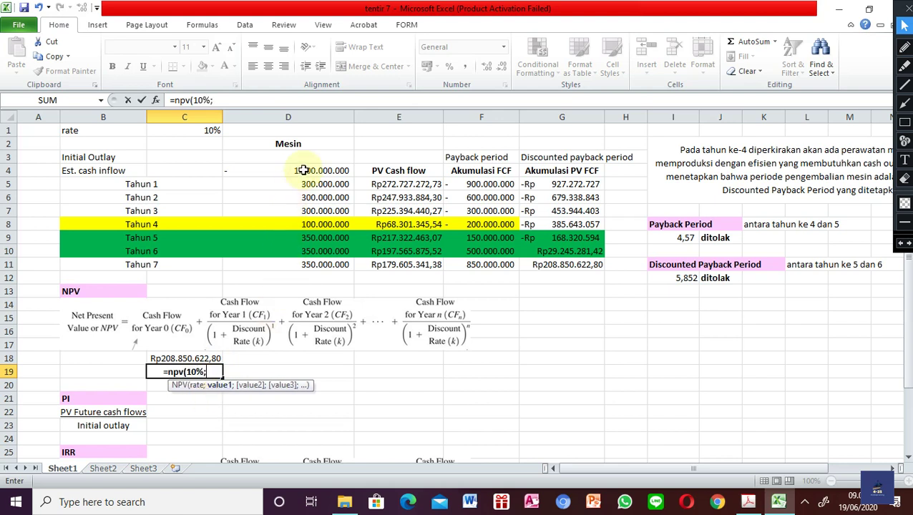
left_click_drag(304, 170, 297, 265)
type(")")
key("Return")
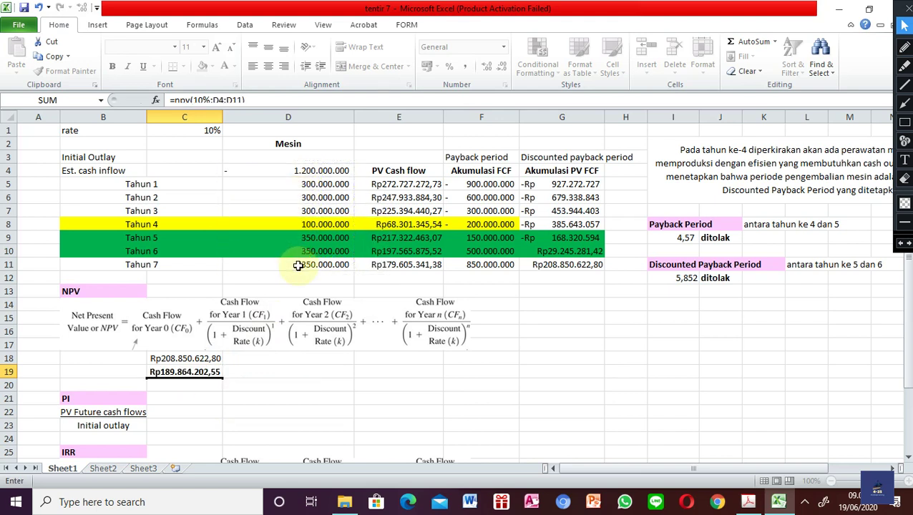
key("Up")
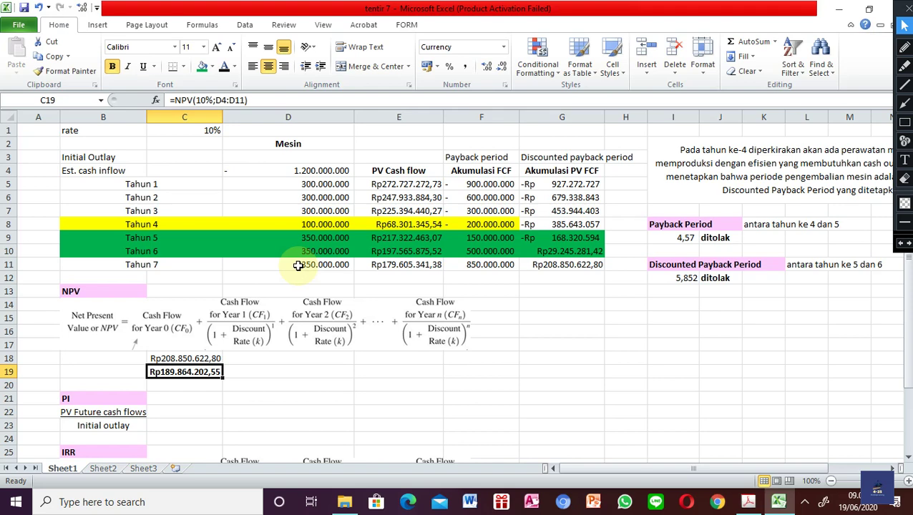
Step: Compare the formulas in C19 and C18, and change the C19 formula to =NPV(10%;D5:D11), leaving out the initial outlay
left_click(224, 99)
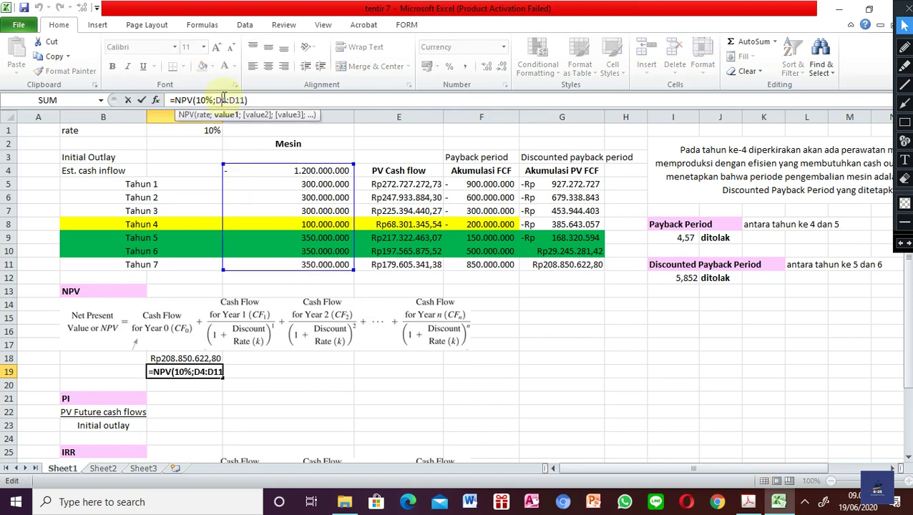
key("Return")
key("Up")
key("Up")
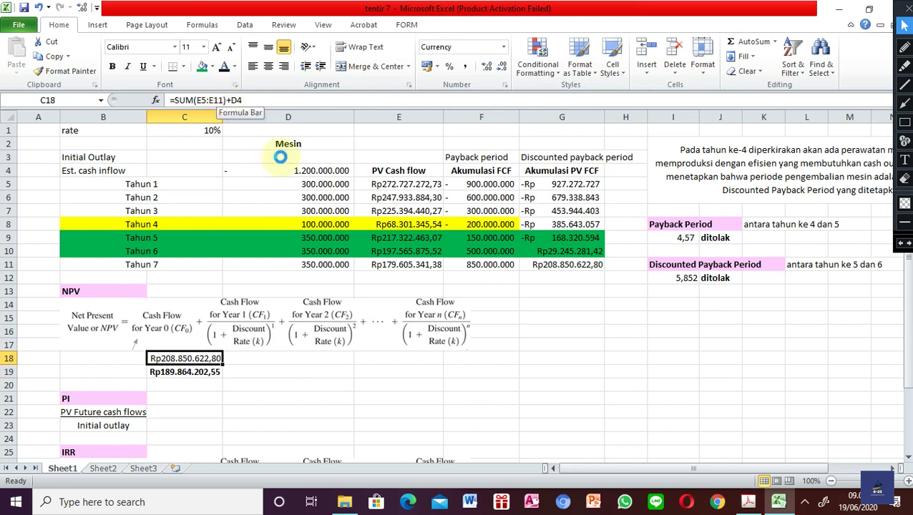
key("ctrl+z")
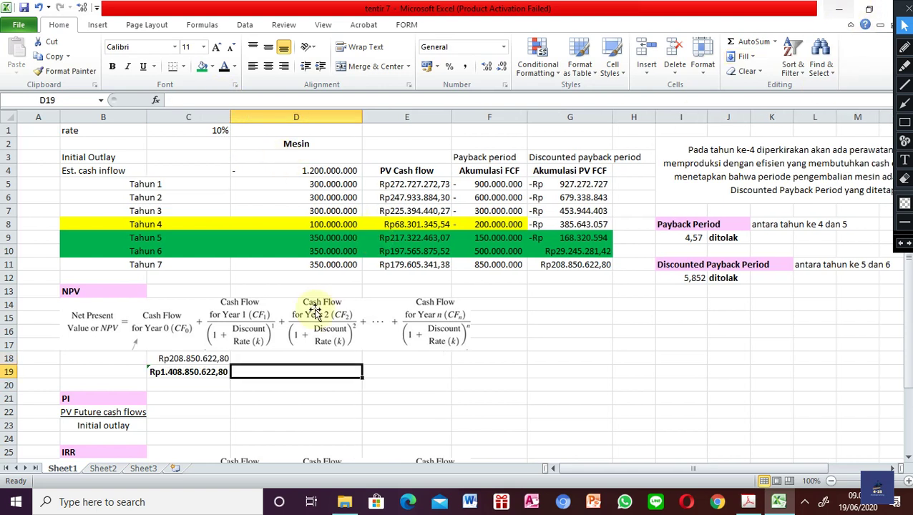
left_click(184, 372)
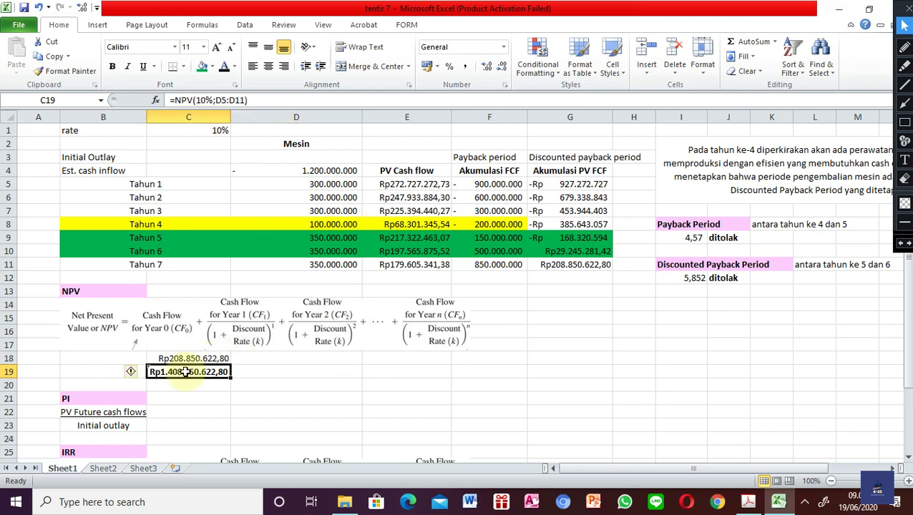
Step: Add the initial outlay outside the NPV function in C19, making the formula =NPV(10%;D5:D11)+D4
left_click(226, 99)
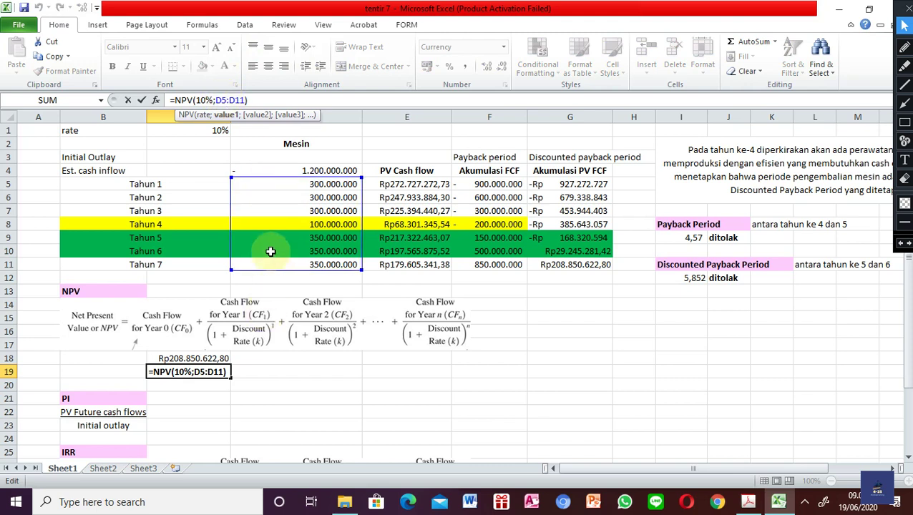
left_click(252, 101)
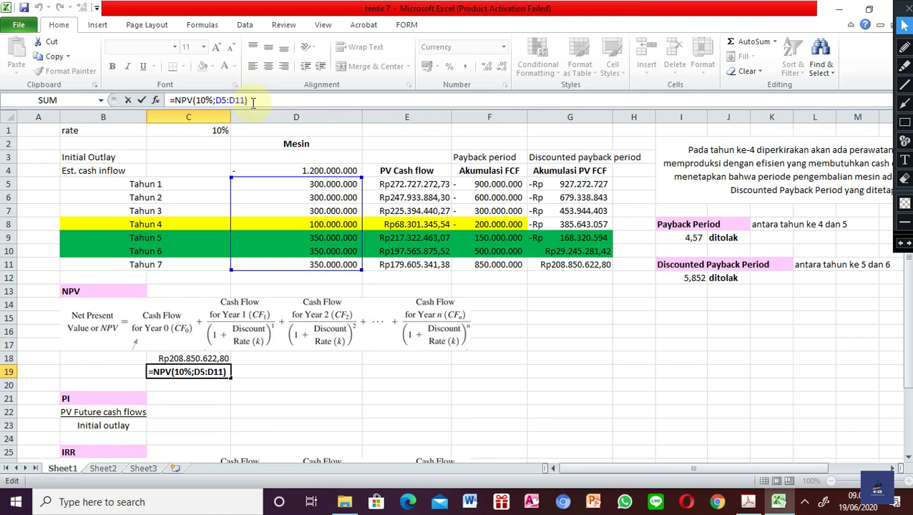
type("+")
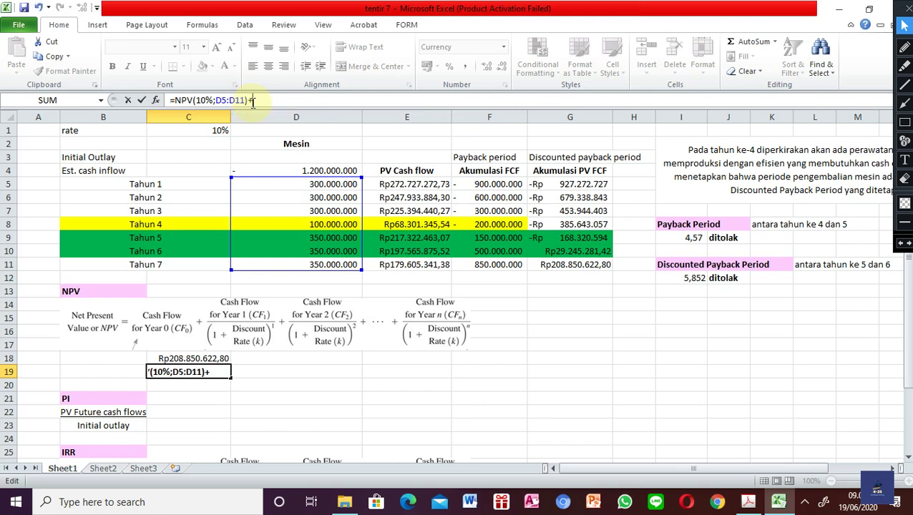
left_click(317, 169)
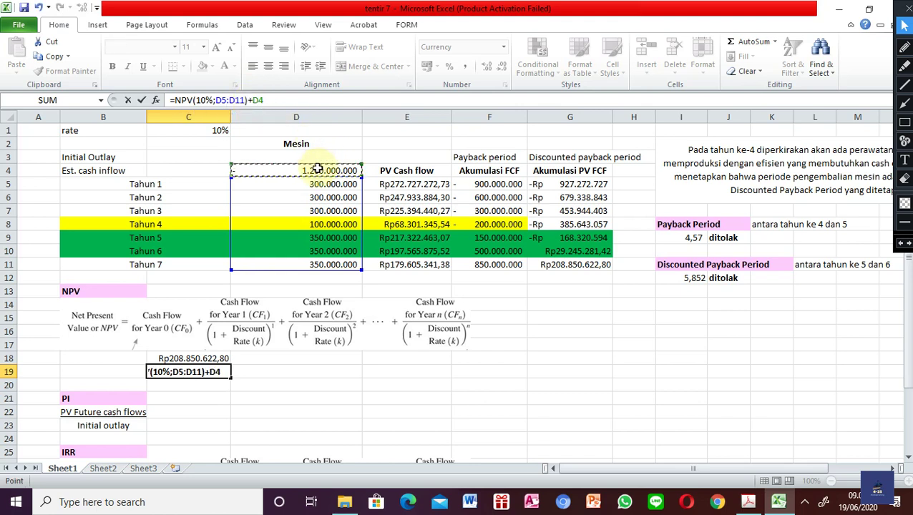
key("Return")
key("Up")
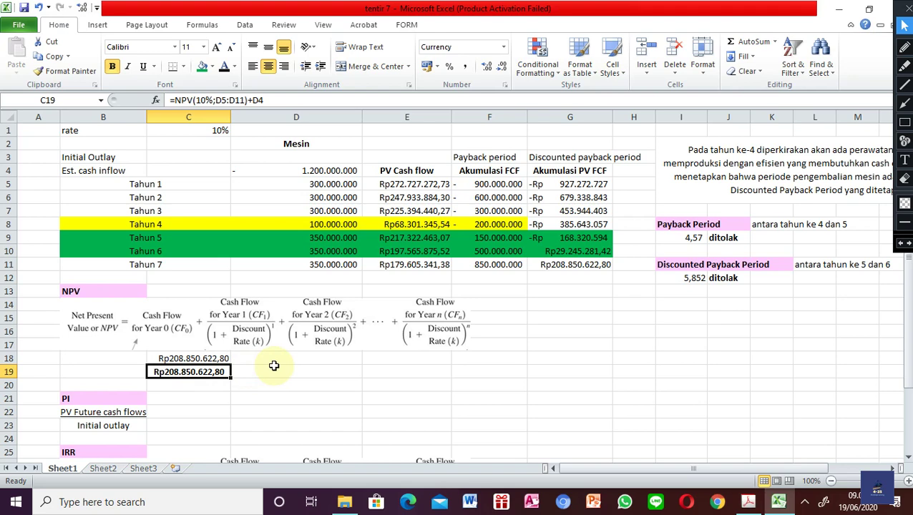
Step: Extend the NPV range in C19 to D4:D11 and remove the added D4, restoring =NPV(10%;D4:D11)
left_click(224, 101)
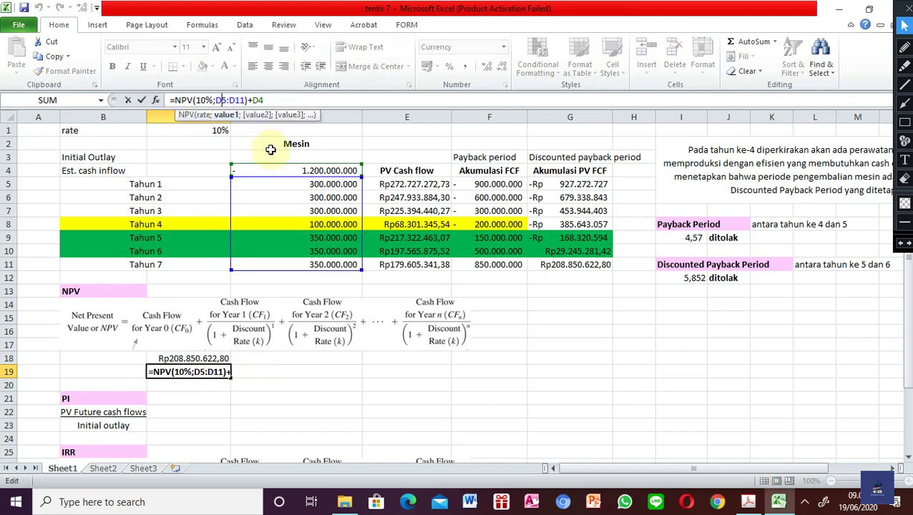
key("shift+Right")
type("4")
key("Return")
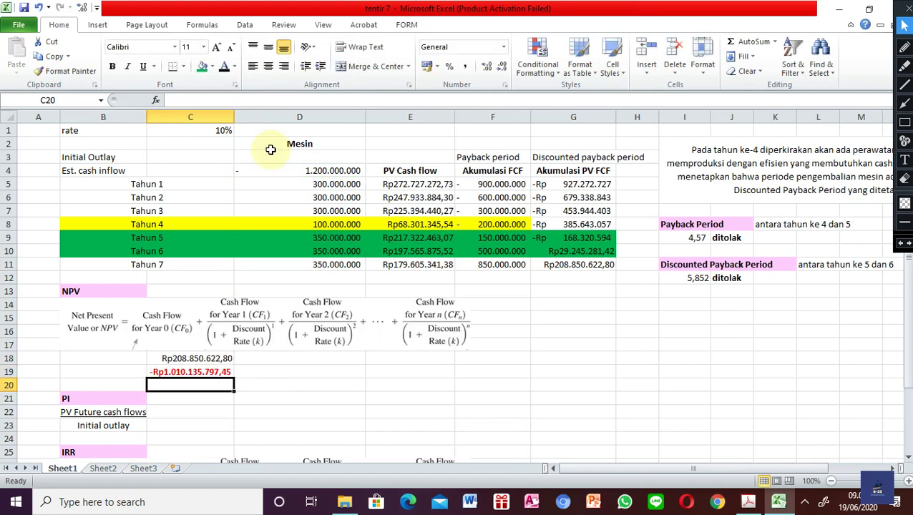
key("Up")
left_click(255, 101)
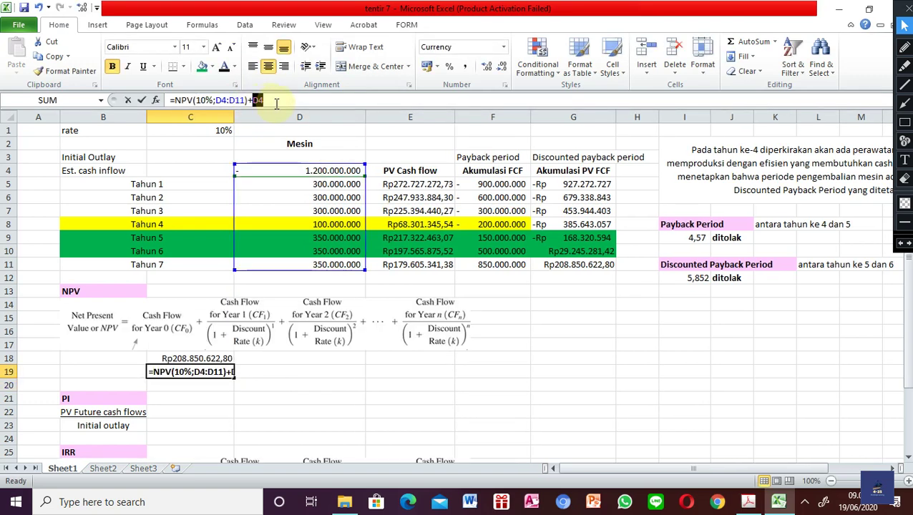
key("BackSpace")
key("BackSpace")
key("Return")
key("Up")
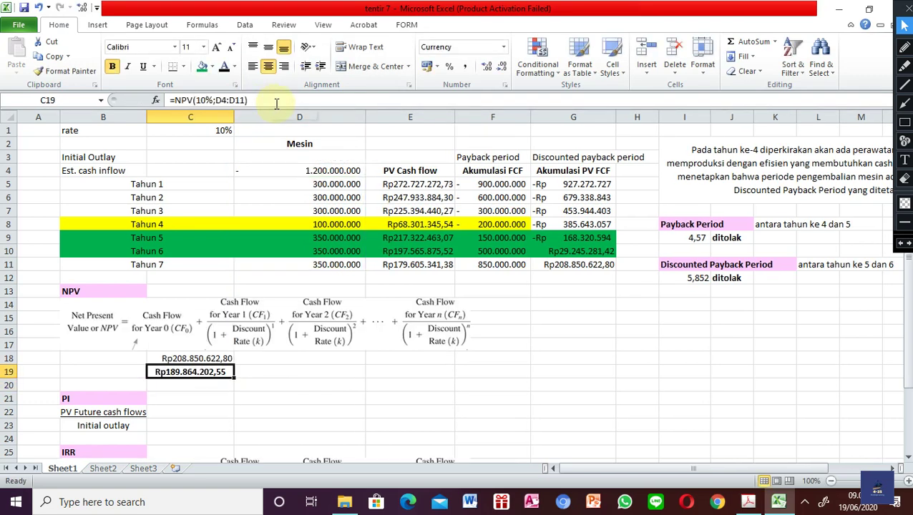
Step: Enter 0 in D3 above the moved outlay and the period number 1 in C4 beside it
left_click(302, 153)
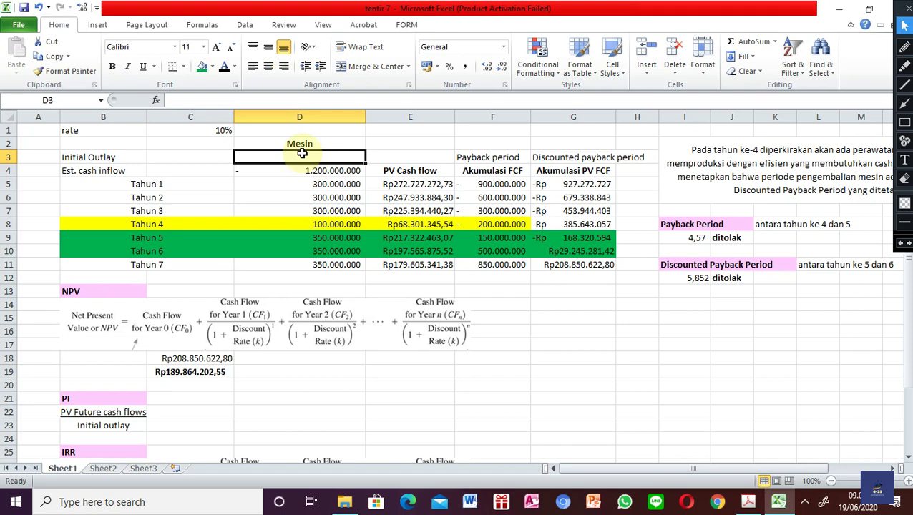
type("0")
key("Return")
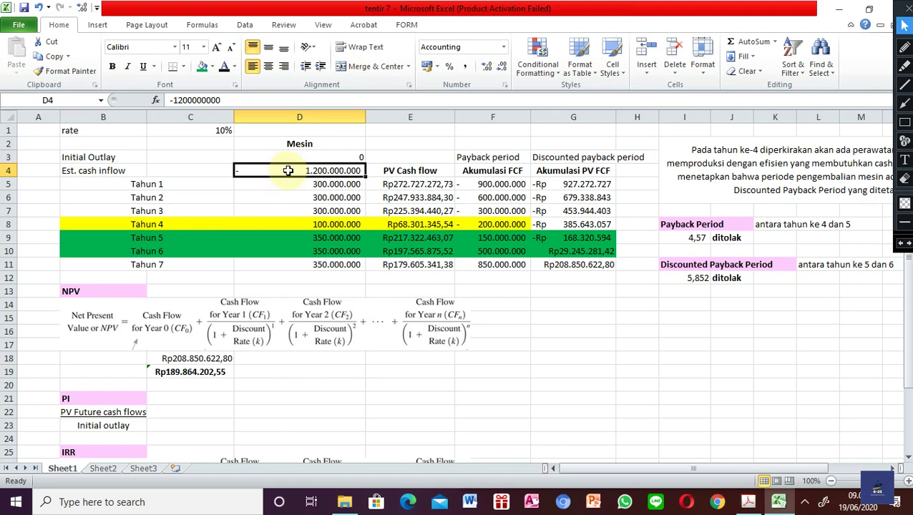
left_click(204, 164)
type("1")
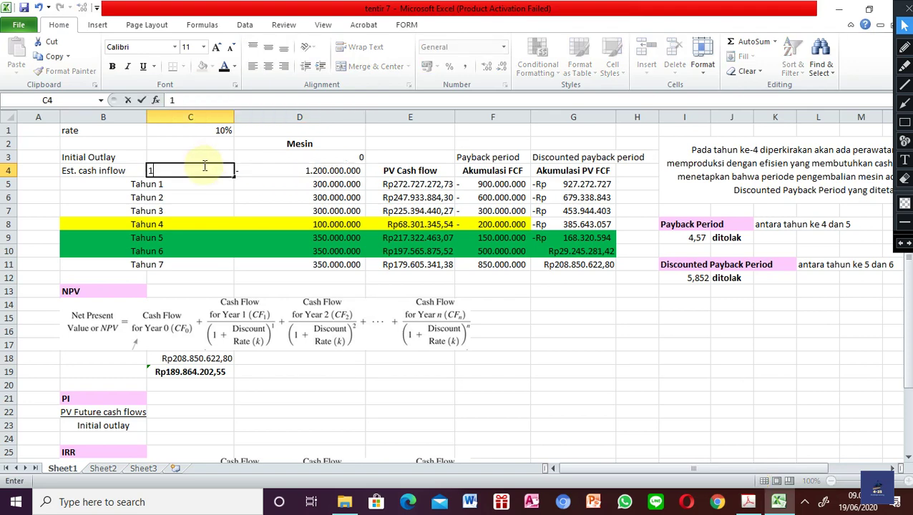
key("Return")
key("Right")
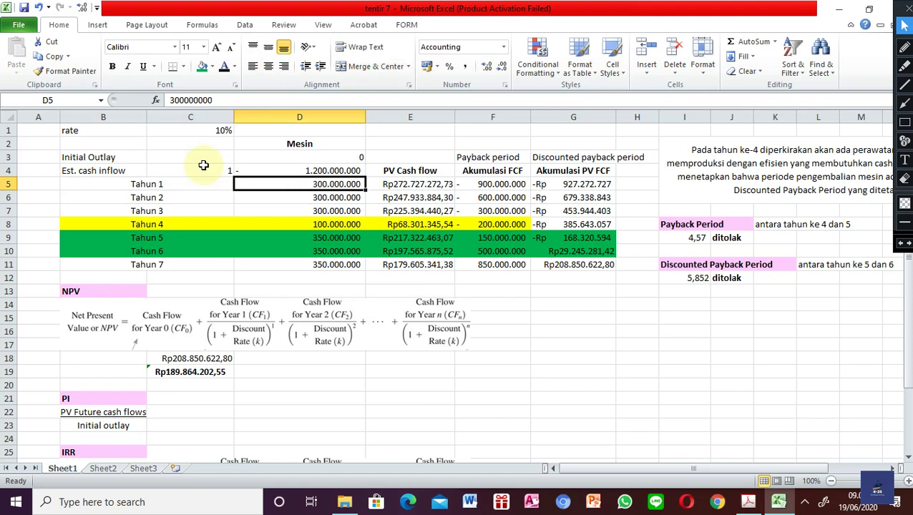
Step: Replace the Tahun 1 to Tahun 7 labels in rows 5 to 11 with the period numbers 2 through 8, and select the numbered rows
key("Left")
type("2")
key("Return")
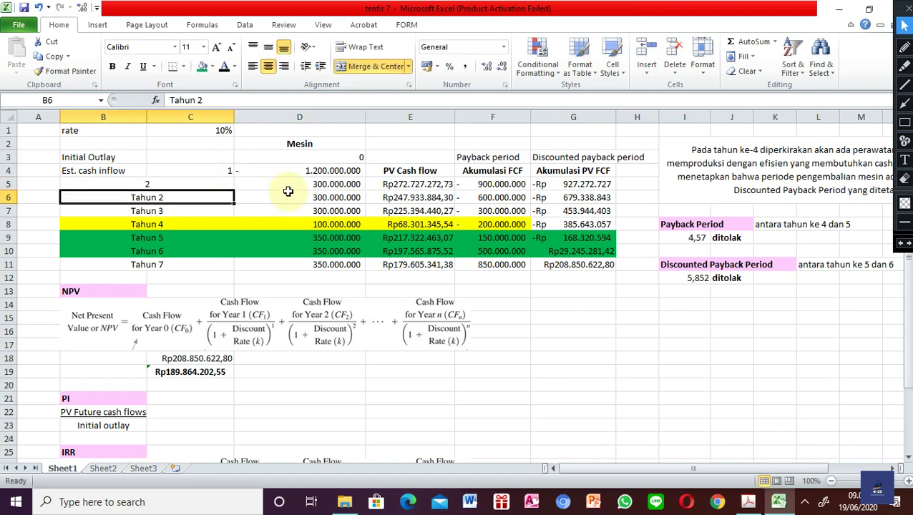
type("3")
key("Return")
type("4")
key("Return")
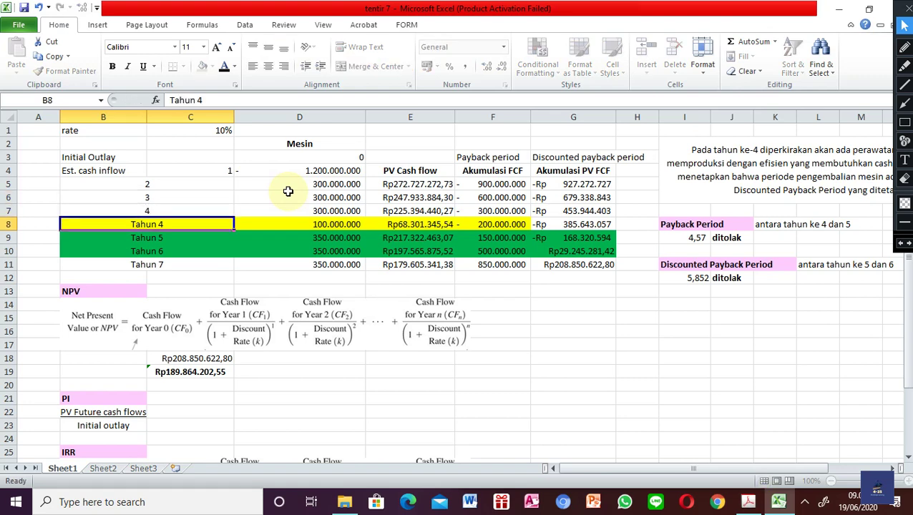
type("5")
key("Return")
type("6")
key("Return")
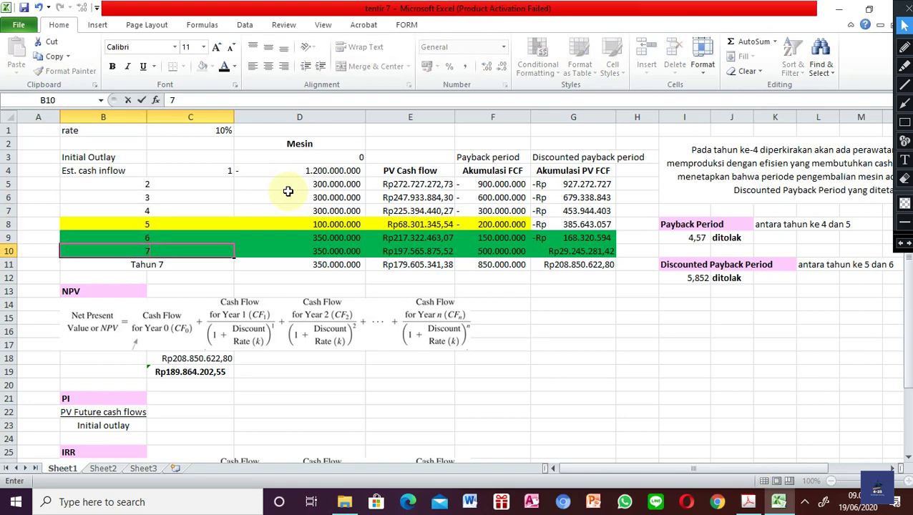
type("7")
key("Return")
type("8")
key("Return")
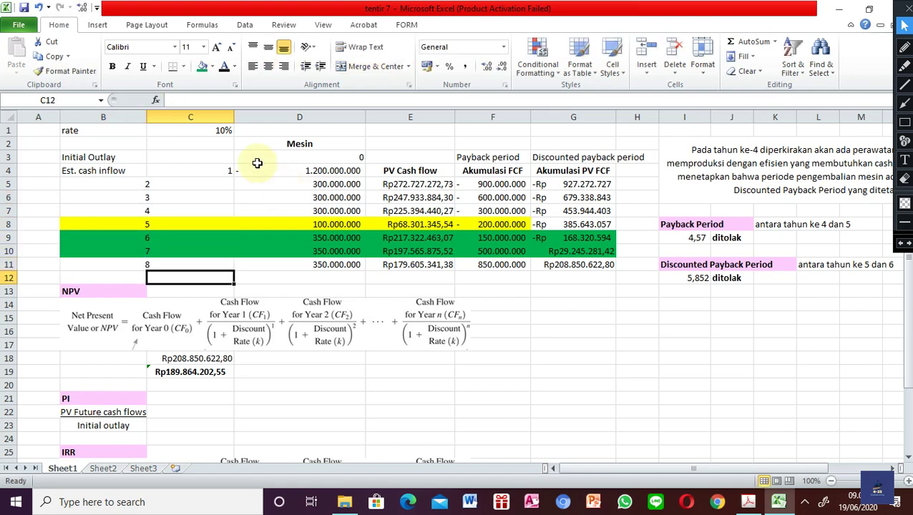
left_click_drag(230, 162, 208, 258)
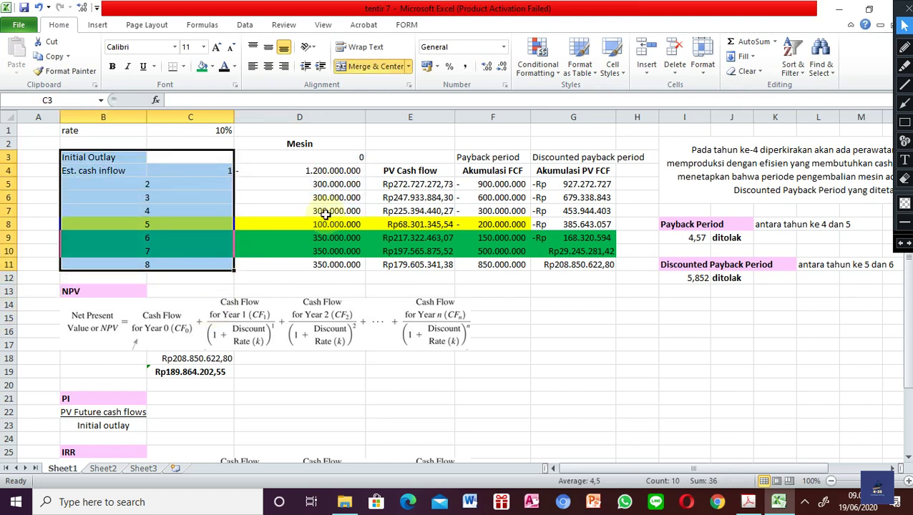
Step: Undo the period numbering in rows 4 to 11 and the 0 in D3, bringing back the Tahun 1 to Tahun 7 labels
key("ctrl+z")
key("ctrl+z")
key("ctrl+z")
key("ctrl+z")
key("ctrl+z")
key("ctrl+z")
key("ctrl+z")
key("ctrl+z")
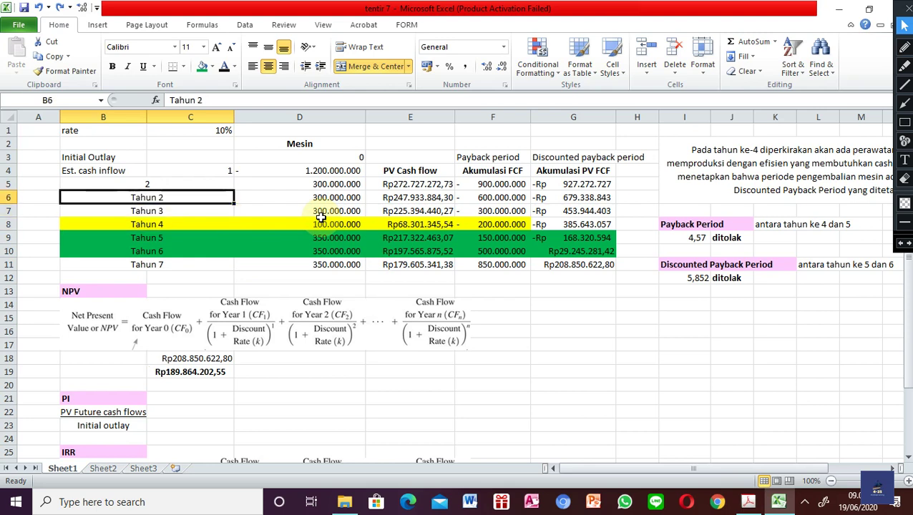
key("ctrl+z")
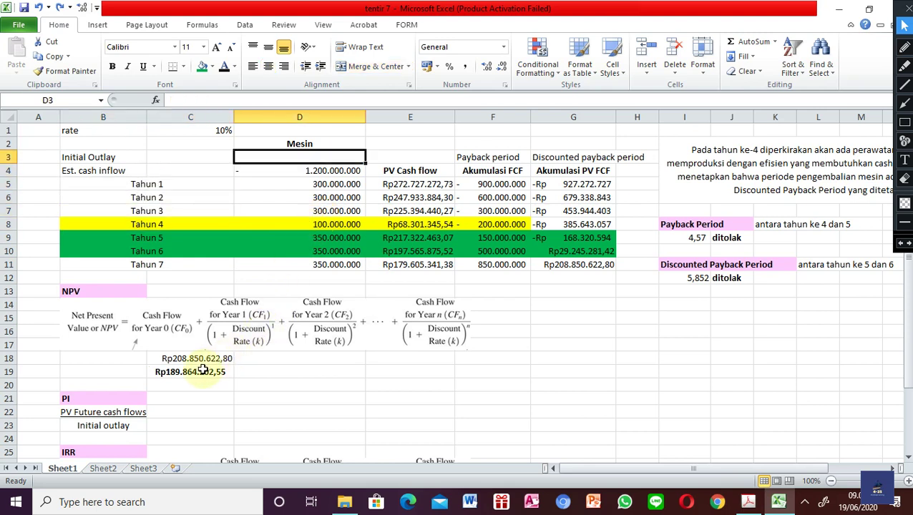
Step: Undo the last edits to the NPV formula in C19 to restore =NPV(10%;D5:D11)+D4
left_click(204, 370)
key("ctrl+z")
key("ctrl+z")
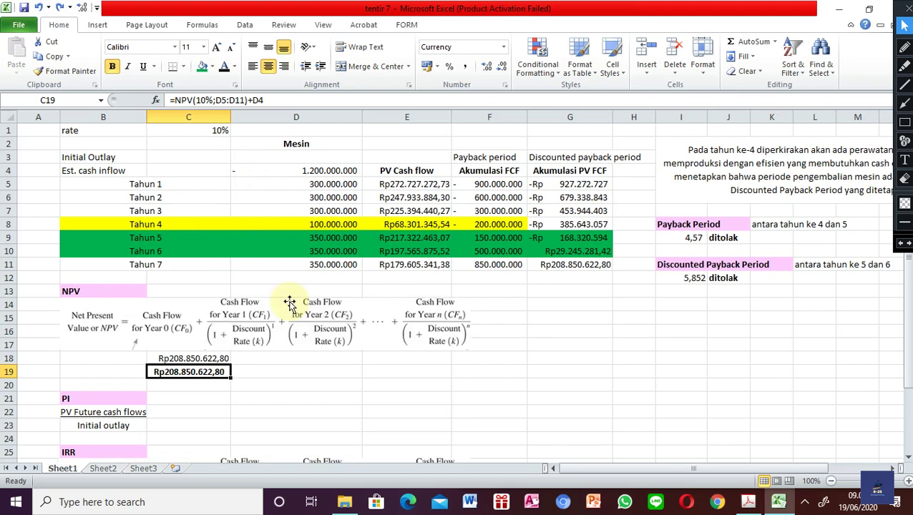
Step: Check the initial outlay in D4 and first cash inflow in D5 against the references in the C19 NPV formula
left_click(247, 169)
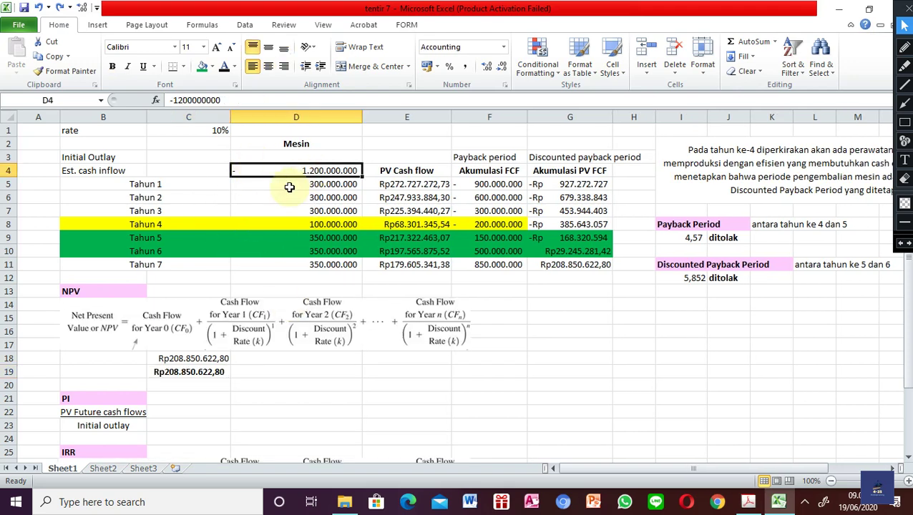
left_click(283, 185)
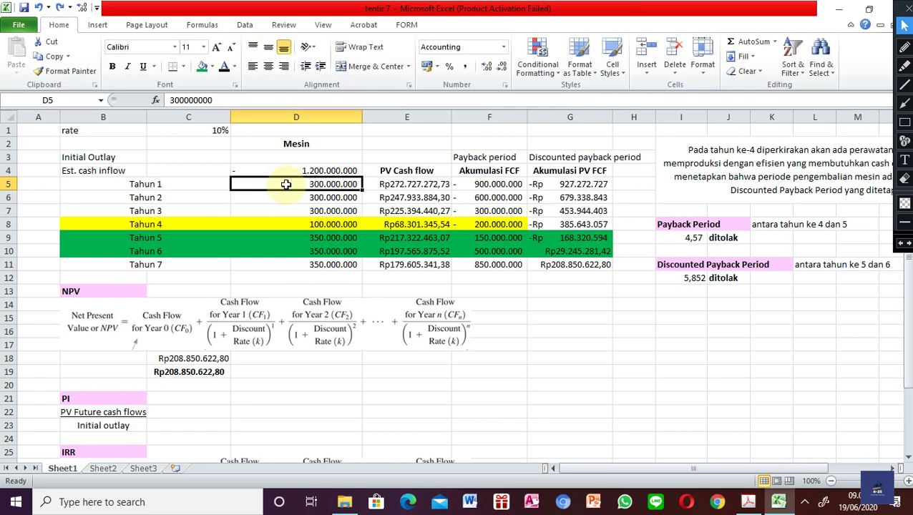
left_click(172, 371)
left_click(259, 98)
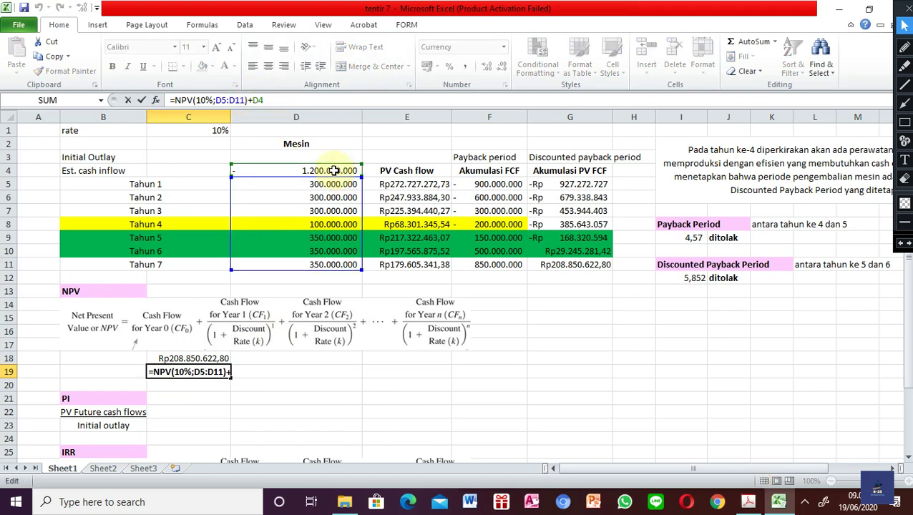
key("Return")
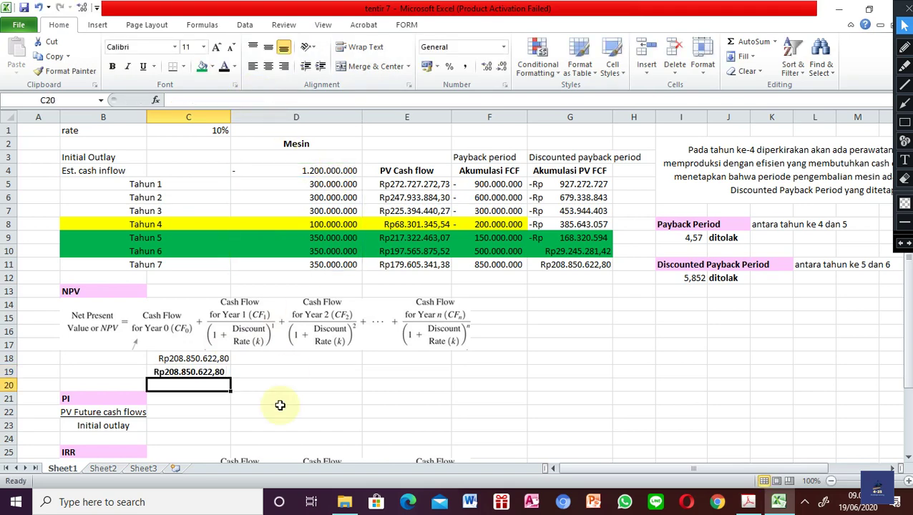
Step: Review the manual NPV formula in C18, examining how it sums the PV cash flows and adds the initial outlay
scroll(280, 408, "down", 2)
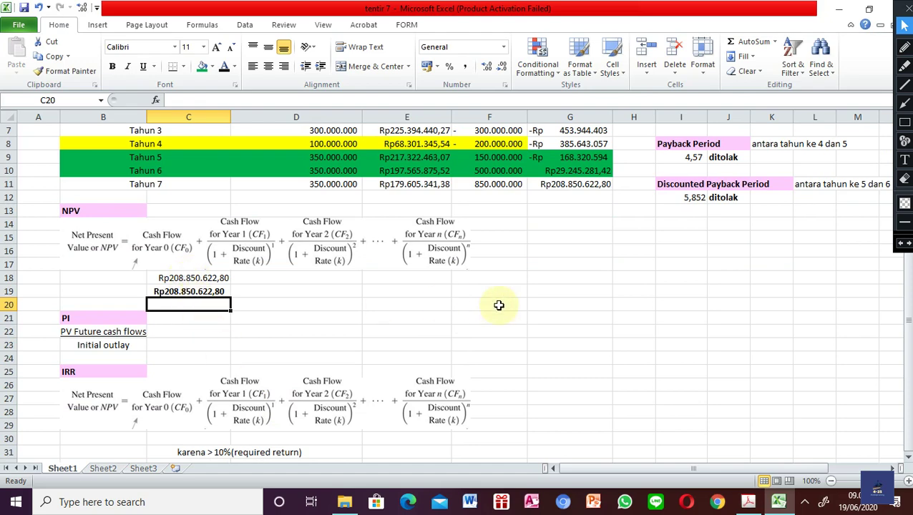
scroll(495, 305, "up", 1)
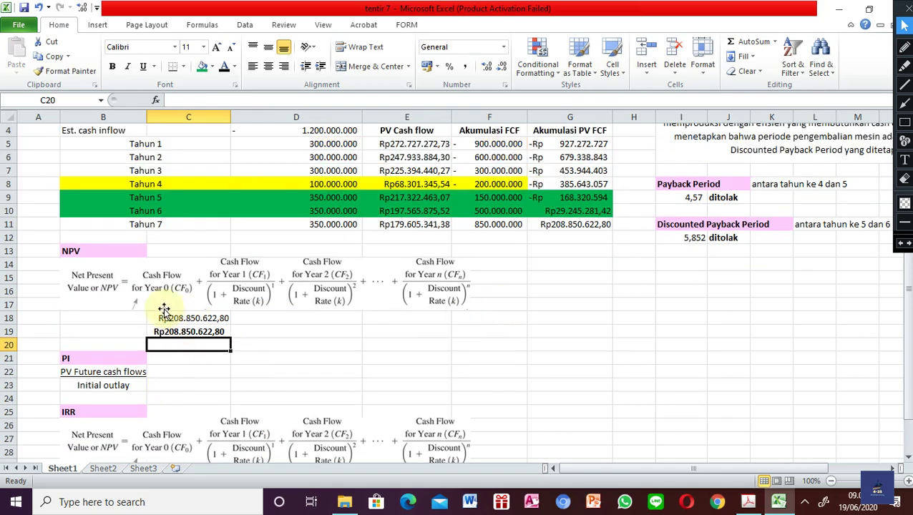
left_click(271, 322)
left_click(260, 327)
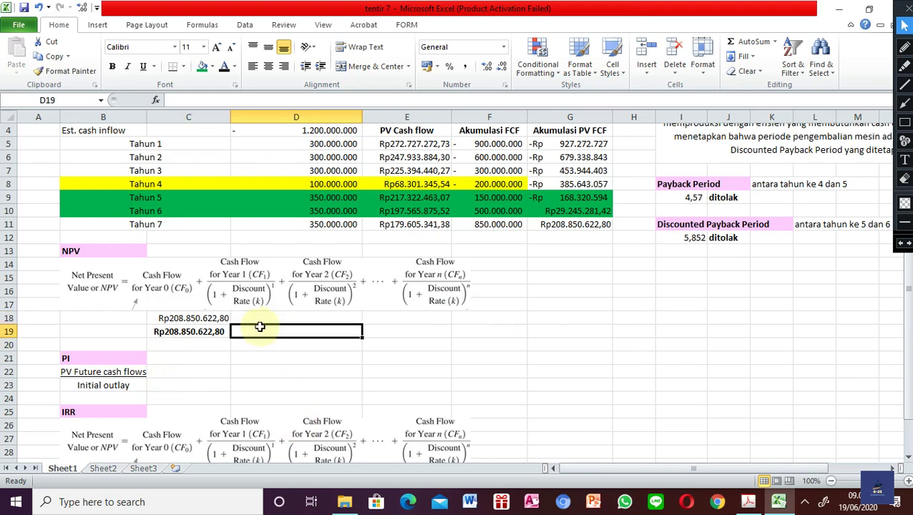
scroll(183, 322, "up", 1)
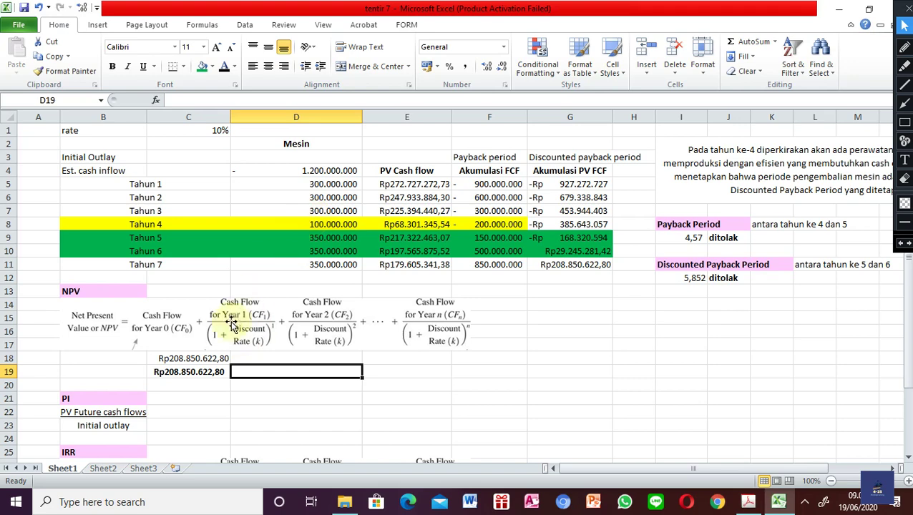
left_click(192, 350)
left_click(192, 355)
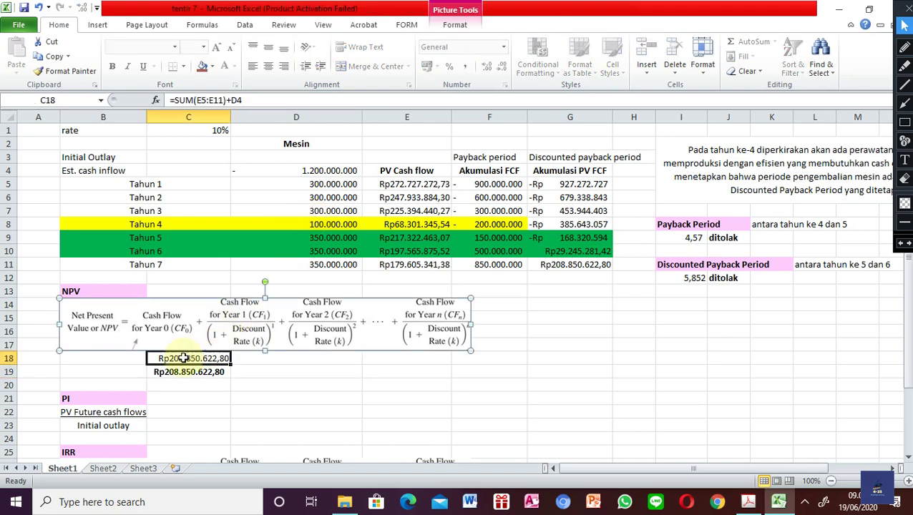
left_click_drag(169, 101, 228, 100)
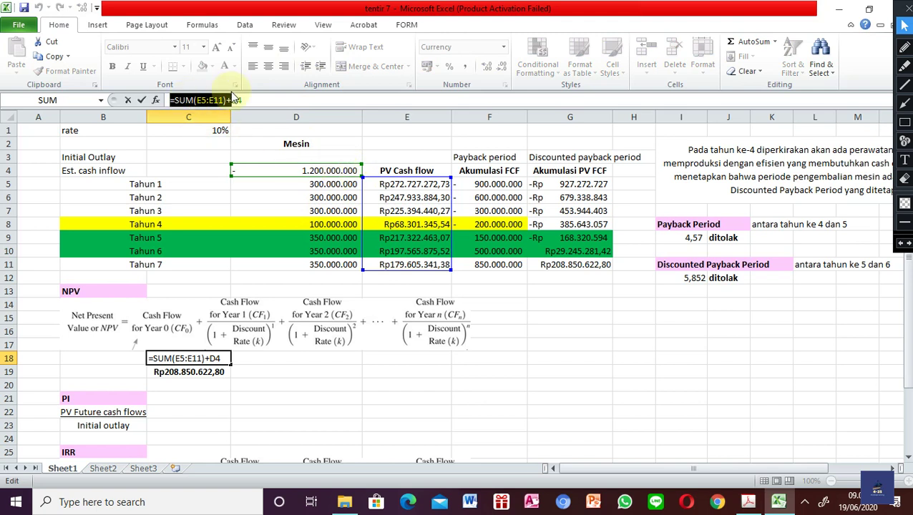
key("Return")
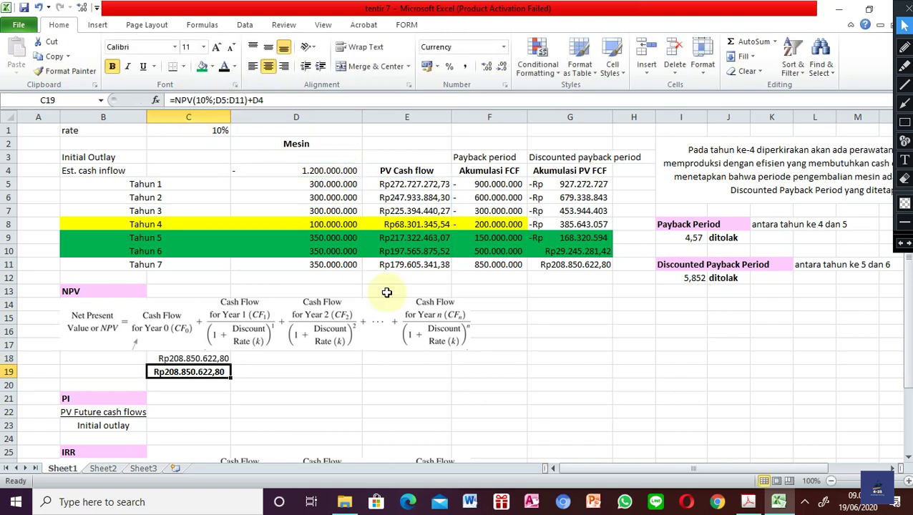
Step: Total the PV cash flows in E12 with =SUM((E5:E11)) and apply the current font colour to the cell
left_click(392, 281)
type("=su")
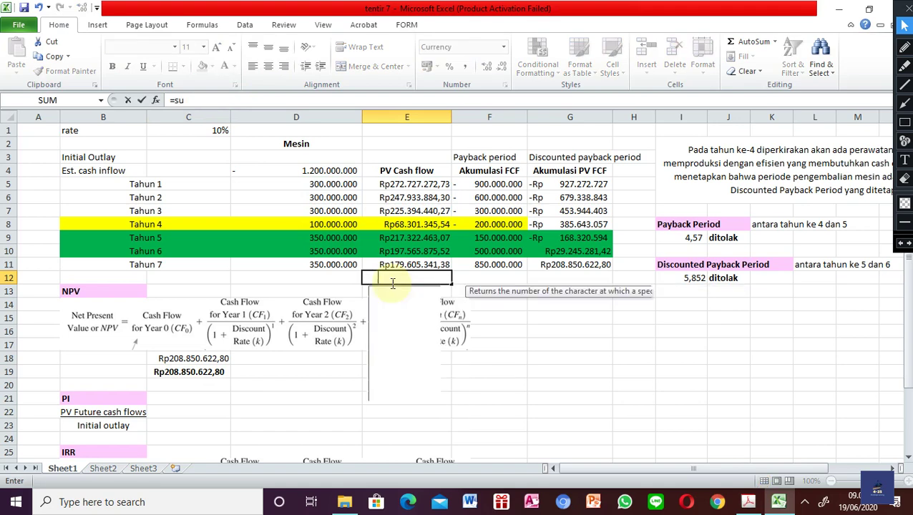
type("m(")
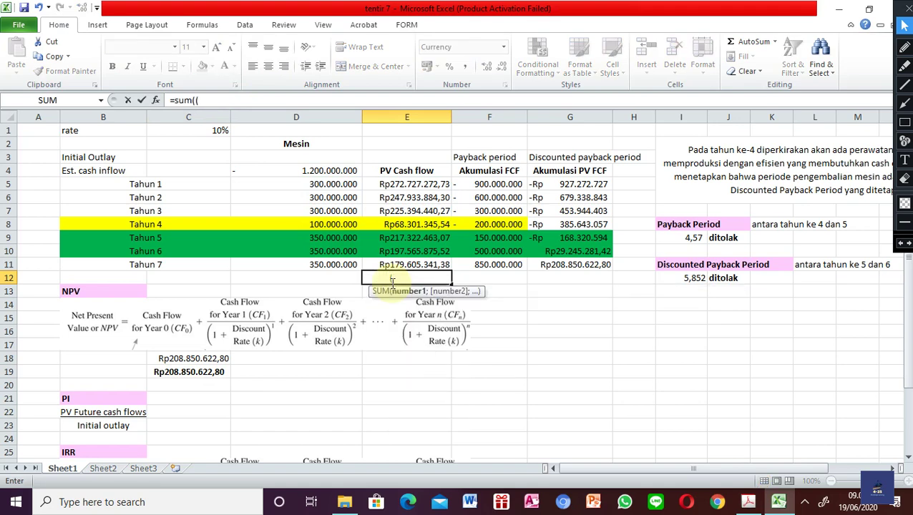
type("(")
left_click_drag(387, 183, 392, 267)
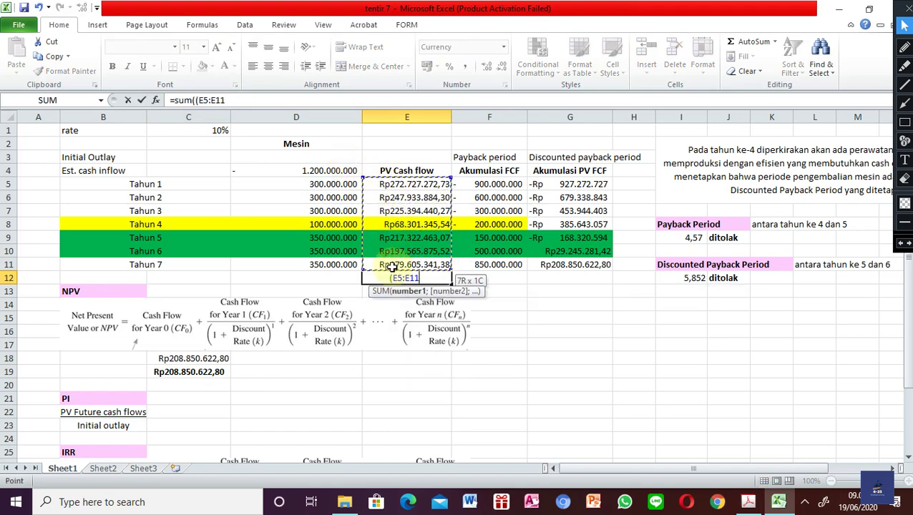
type(")")
key("Return")
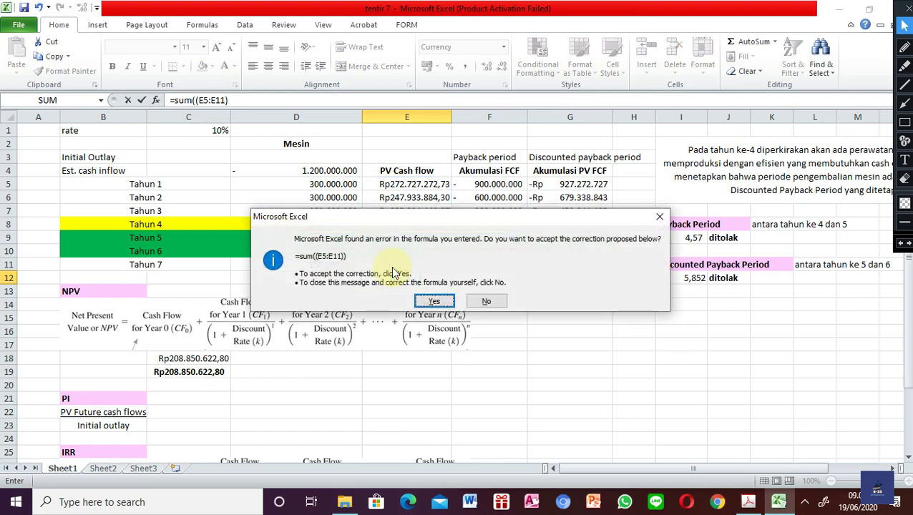
key("Return")
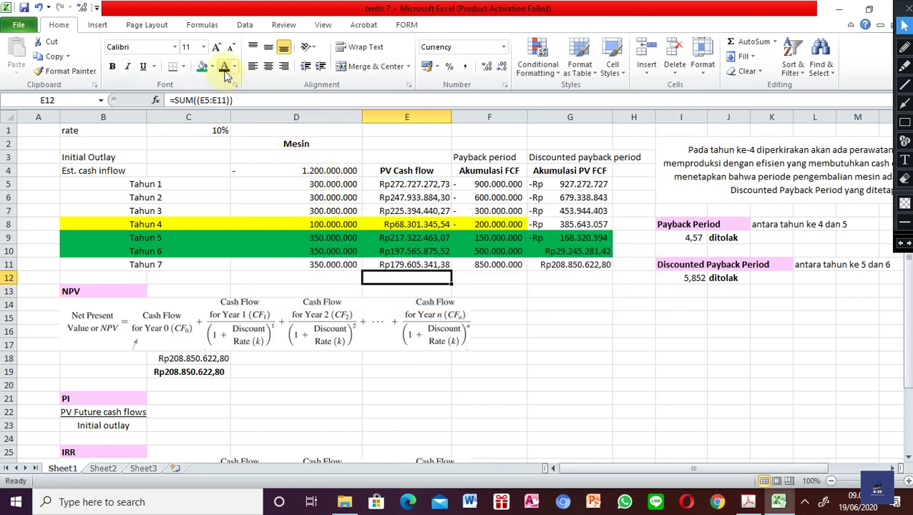
left_click(224, 66)
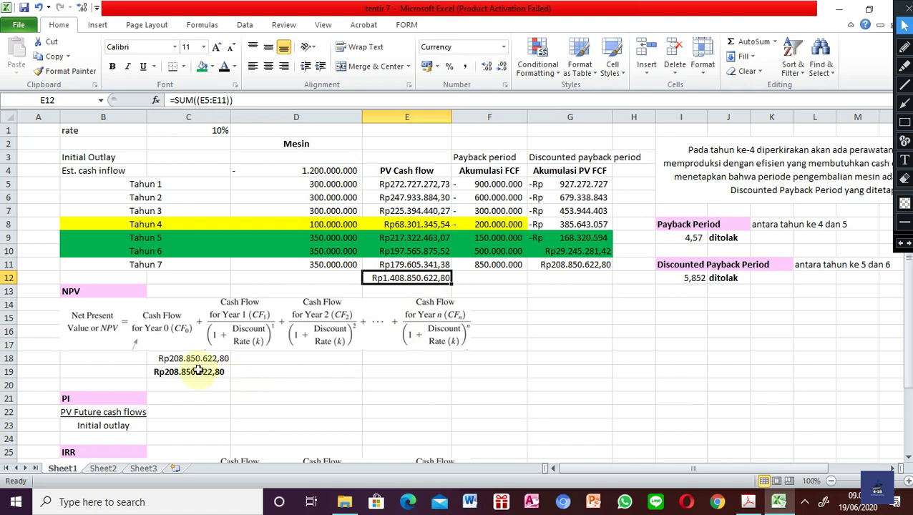
Step: Enter the decision "diterima" in D19 beside the NPV result
left_click(260, 368)
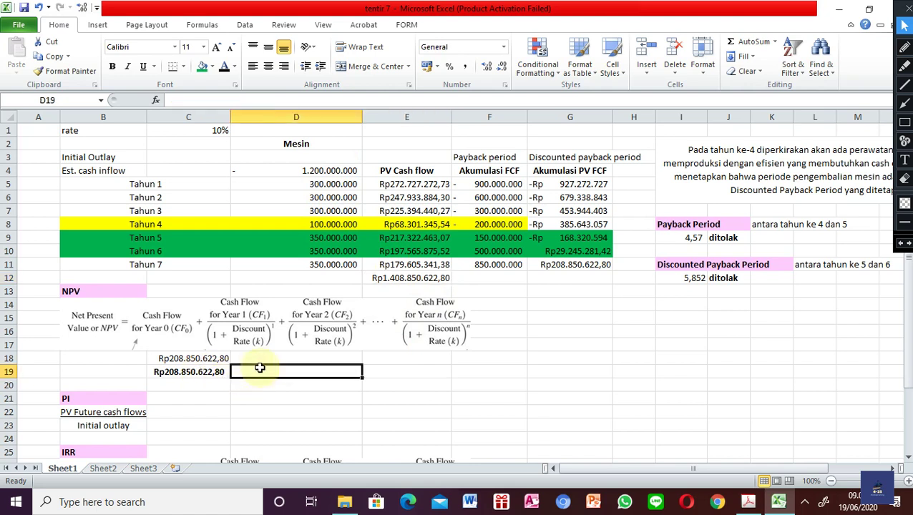
type("di")
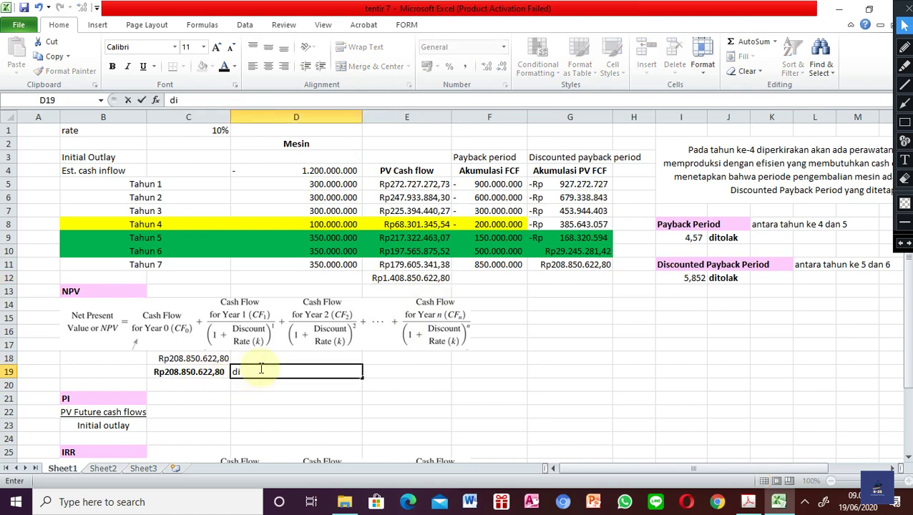
type("tolak")
key("BackSpace")
key("BackSpace")
key("BackSpace")
key("BackSpace")
key("BackSpace")
key("BackSpace")
key("BackSpace")
key("BackSpace")
type("diterima")
key("Return")
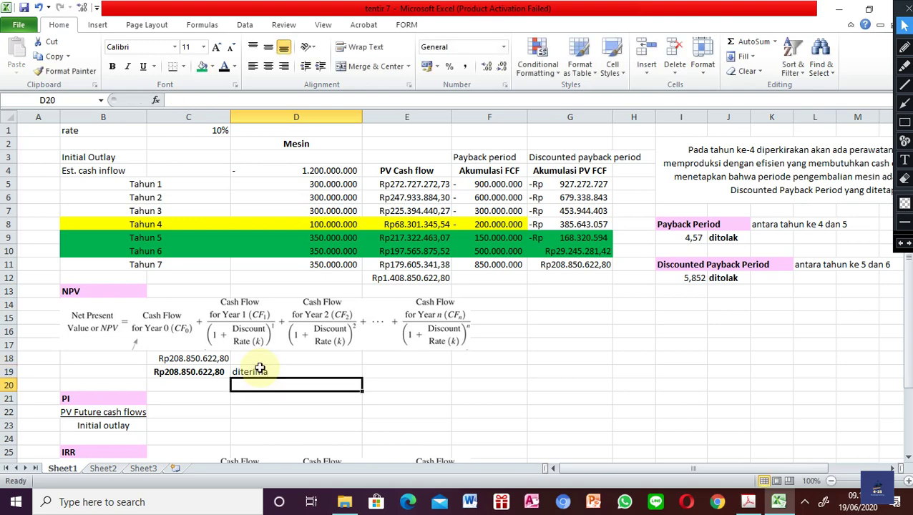
left_click(260, 369)
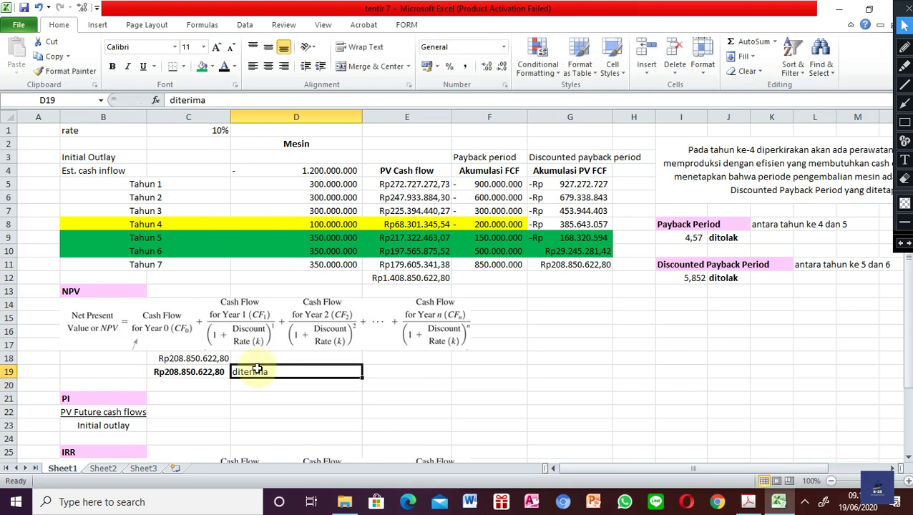
Step: Calculate the PI in C22 by dividing the total PV of cash flows by the negated initial outlay, using =E12/-D4
scroll(258, 369, "down", 2)
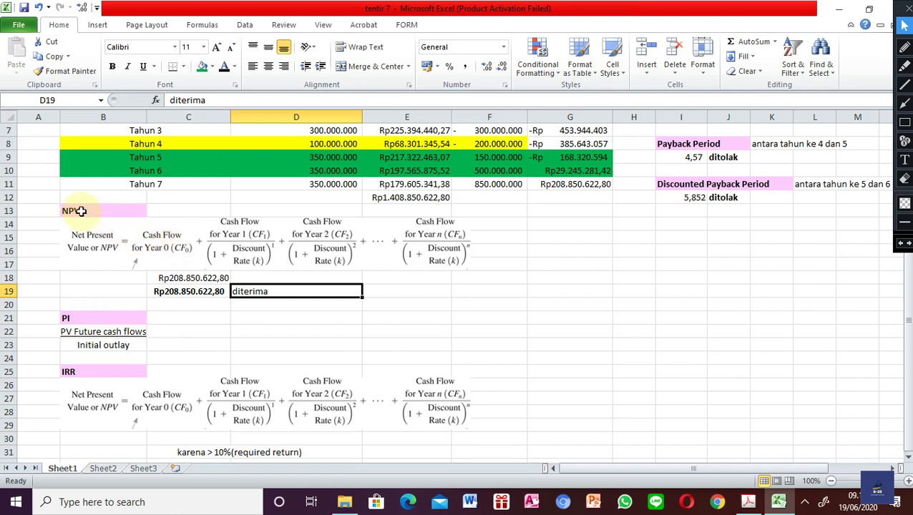
left_click(173, 334)
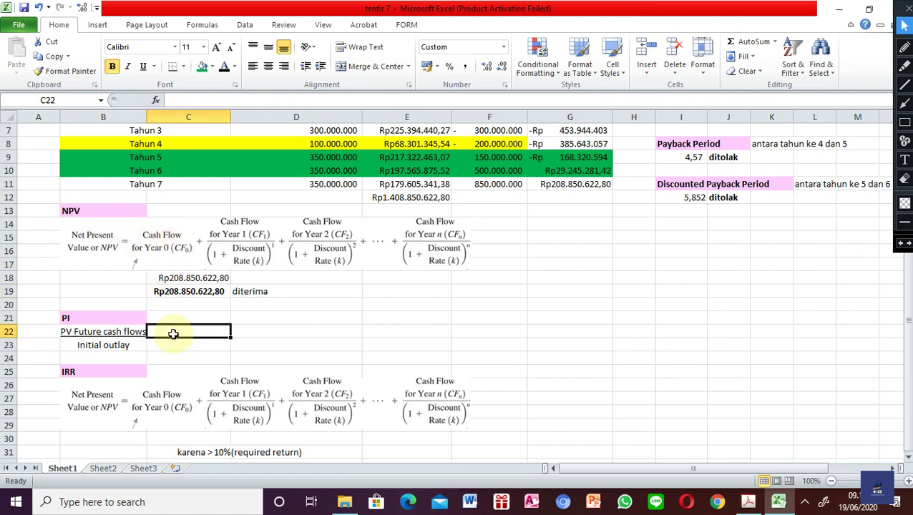
type("=")
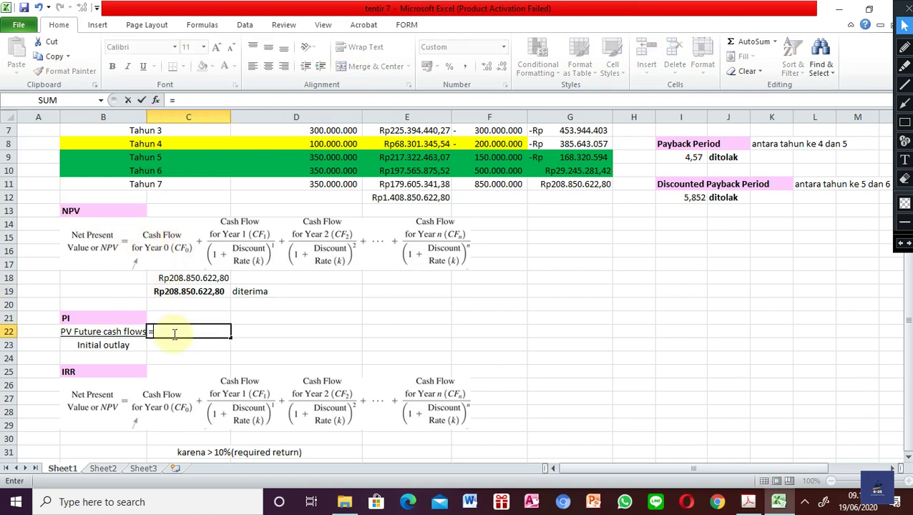
left_click(384, 197)
type("/")
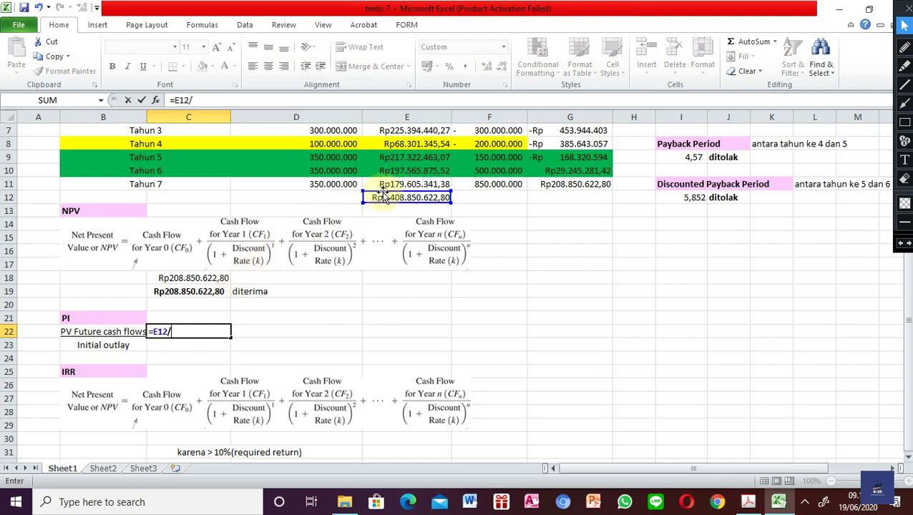
left_click(232, 156)
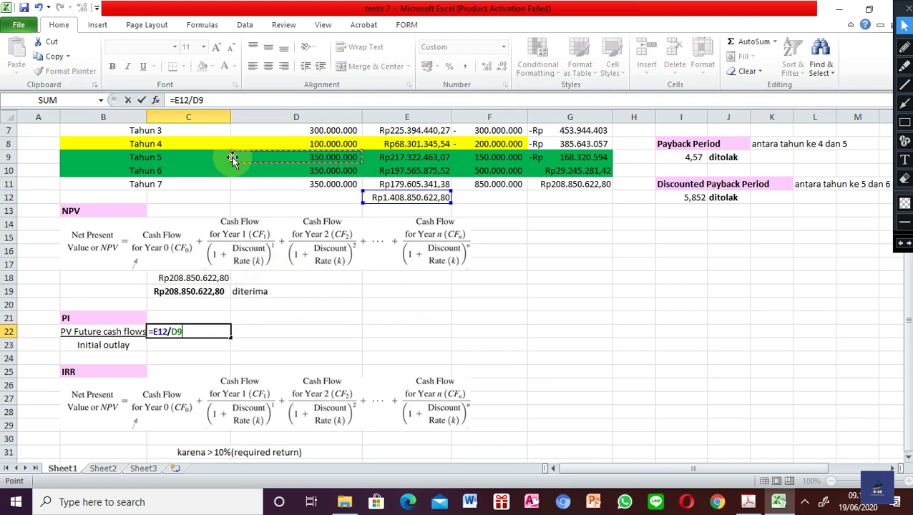
key("Up")
key("Up")
key("Up")
key("Up")
key("Up")
key("Up")
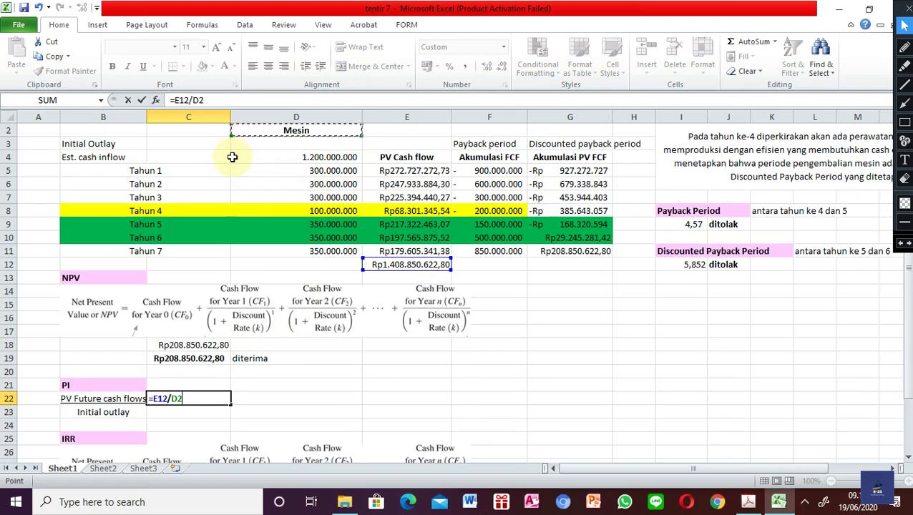
key("Down")
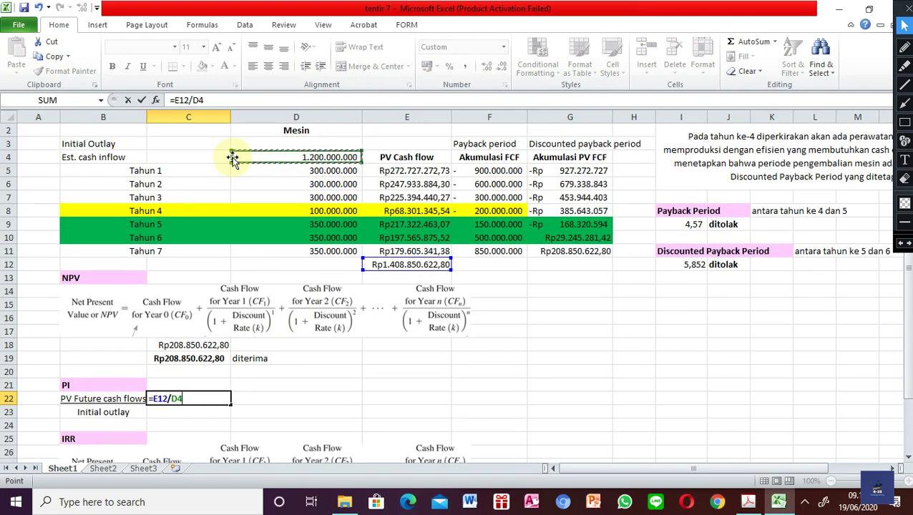
left_click(190, 100)
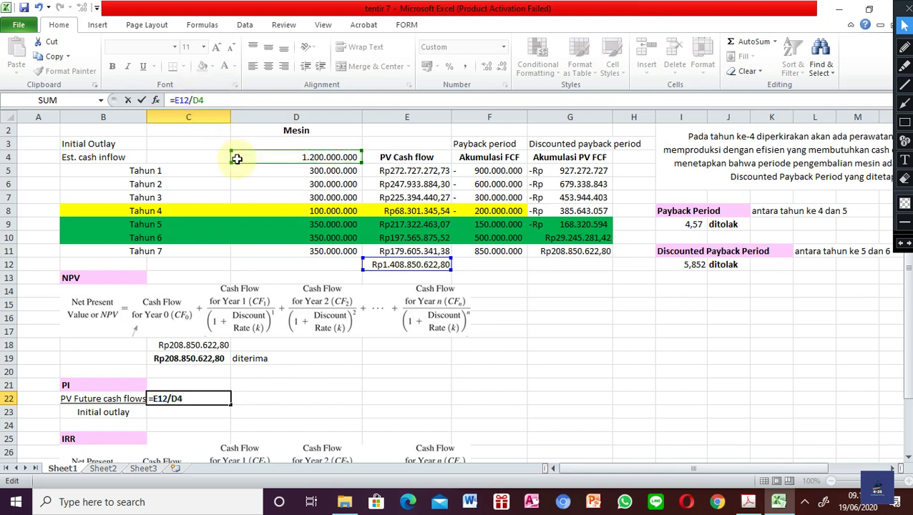
type("-")
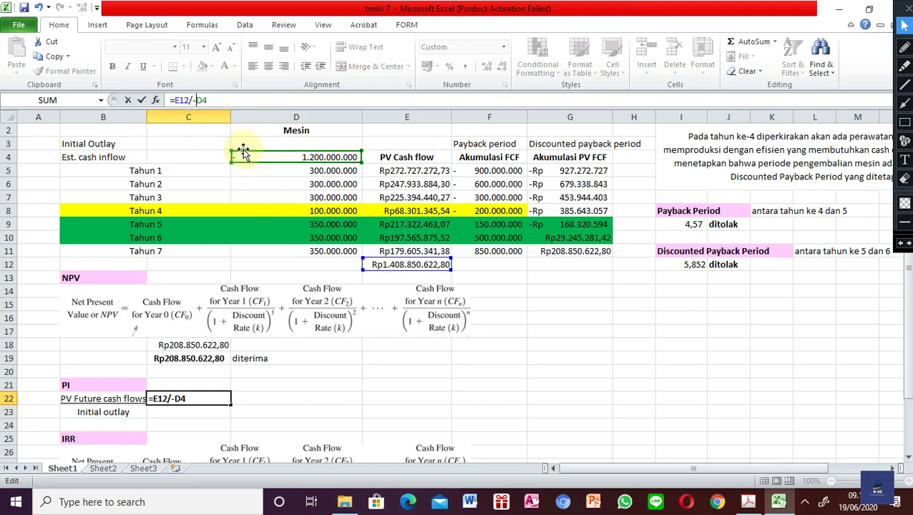
key("Return")
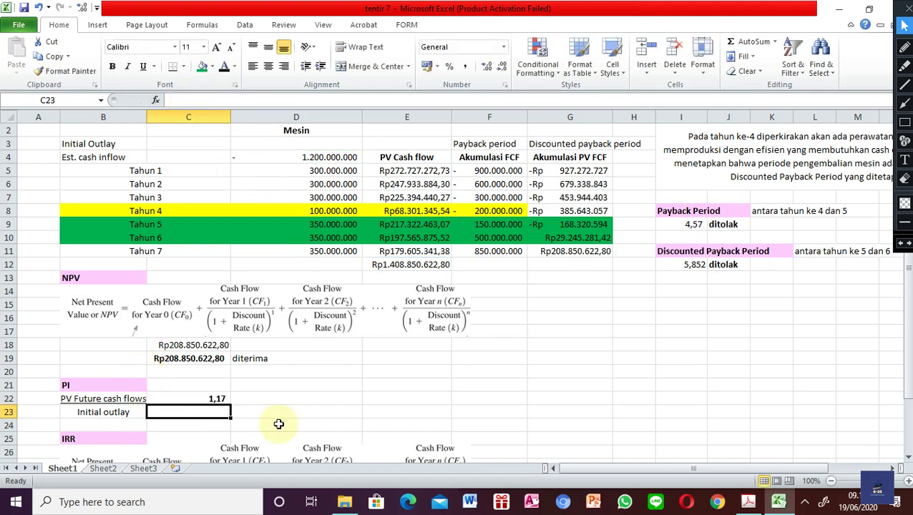
Step: Enter the decision "diterima" in D22 beside the PI result and apply the current font colour to the cell
scroll(275, 422, "down", 1)
left_click(248, 356)
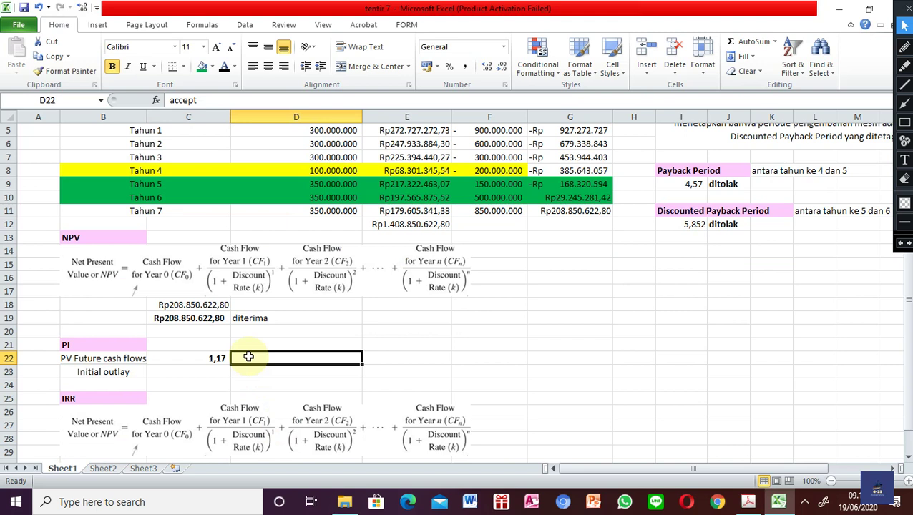
type("diterima")
key("Return")
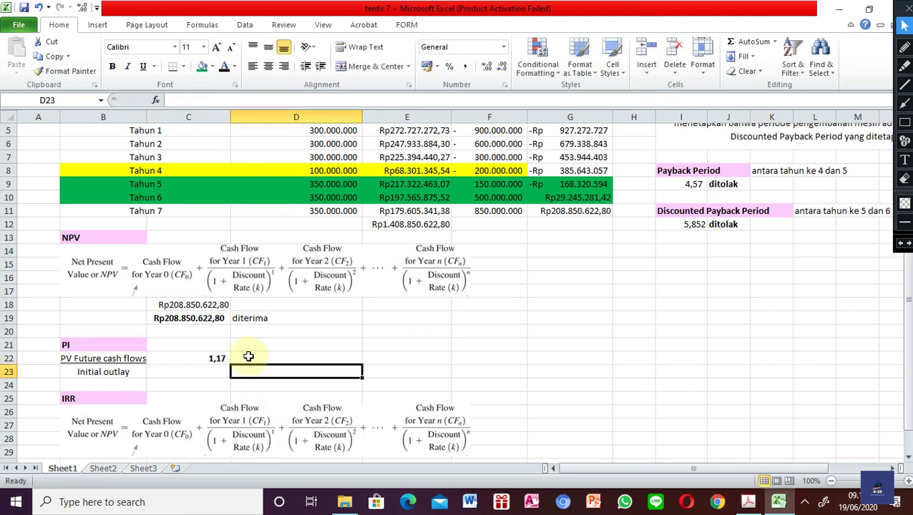
left_click(248, 356)
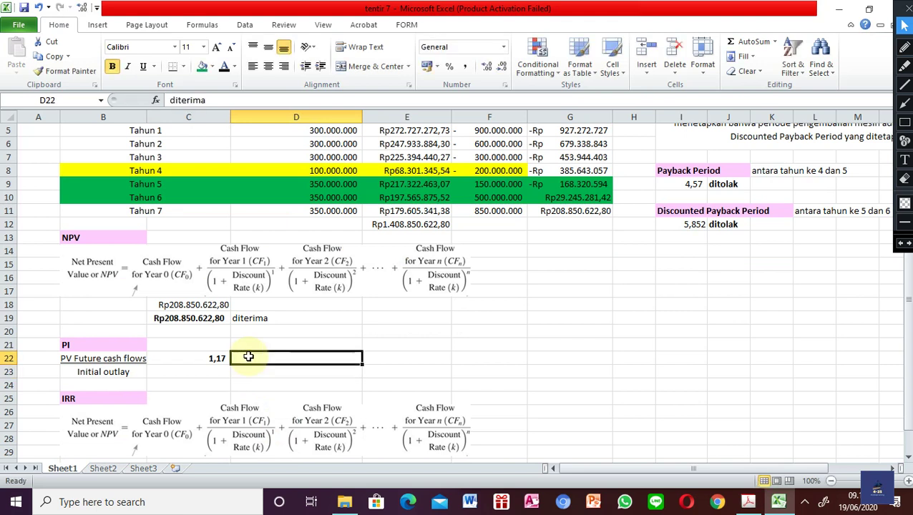
left_click(224, 68)
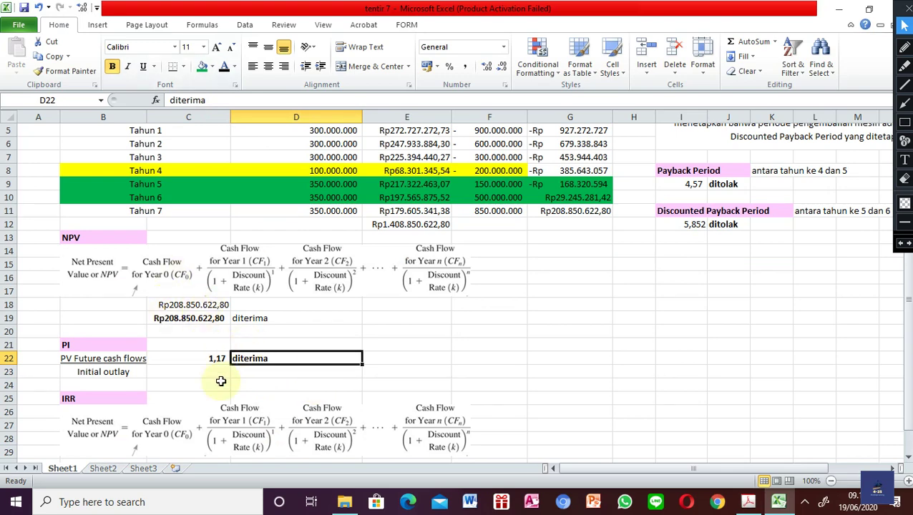
Step: Add the note "dibawah 1: tidak menguntungkan" in E21, alongside the PI heading
scroll(221, 382, "down", 1)
scroll(219, 383, "up", 2, "ctrl")
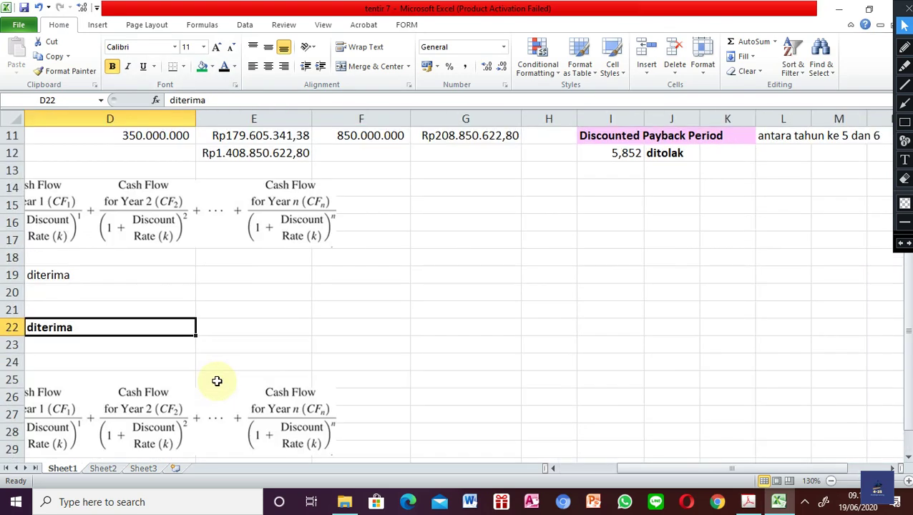
key("alt+Tab")
left_click(158, 379)
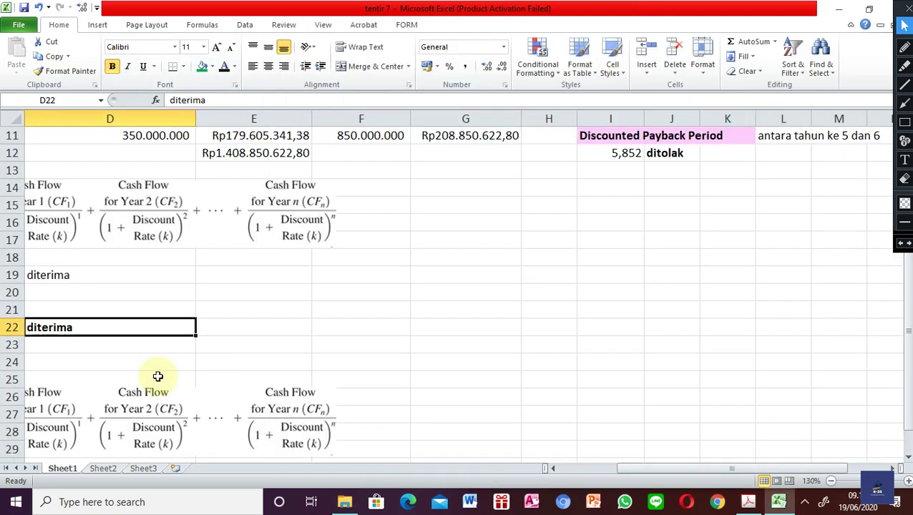
scroll(158, 377, "left", 1)
scroll(159, 376, "left", 2)
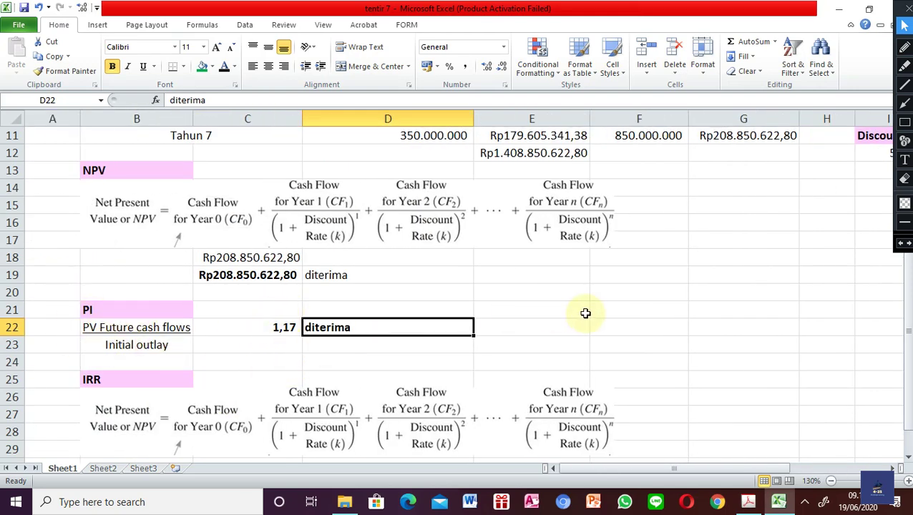
left_click(508, 325)
key("Up")
type("dibawah 1")
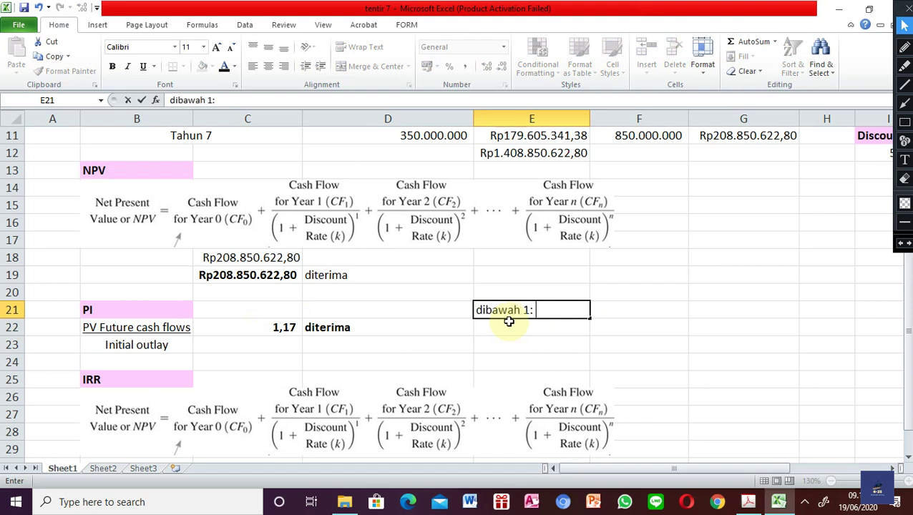
type(": tidak me")
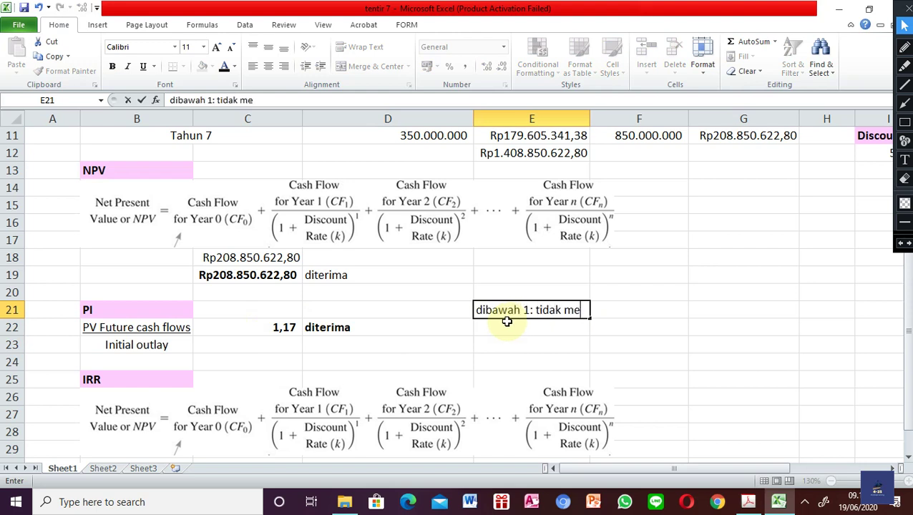
type("nguntungkan")
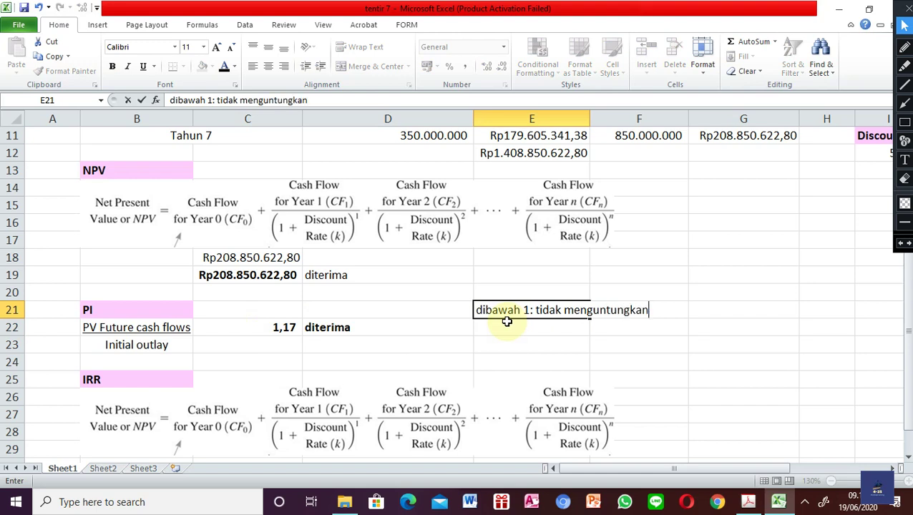
key("Return")
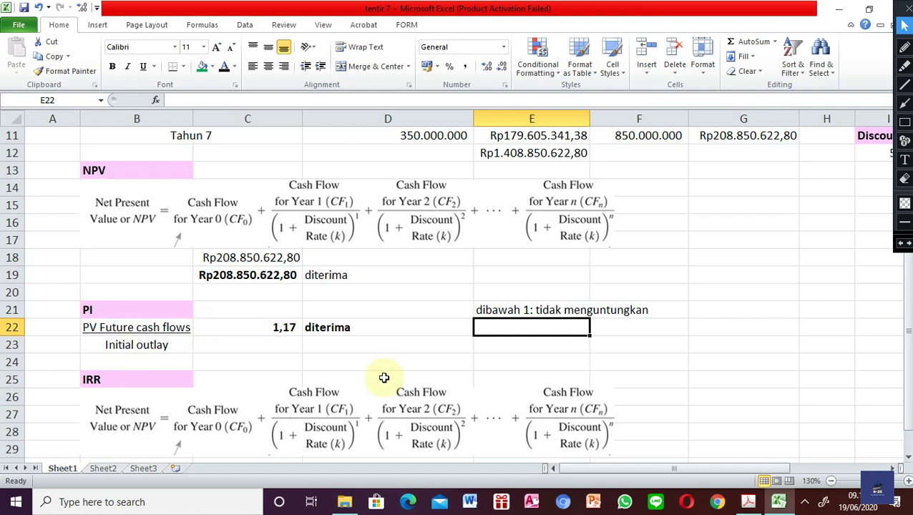
Step: Enter the example "1/2 = 0,5 (di bawah 1)" in E22, under the first PI note
type("1")
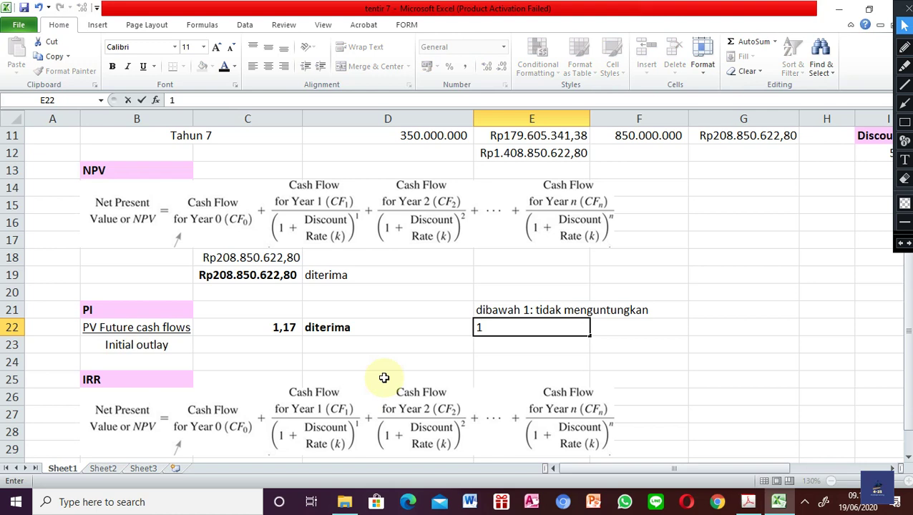
type("/2 = 0,5")
key("BackSpace")
type(")")
key("BackSpace")
type("(d")
type("i ba")
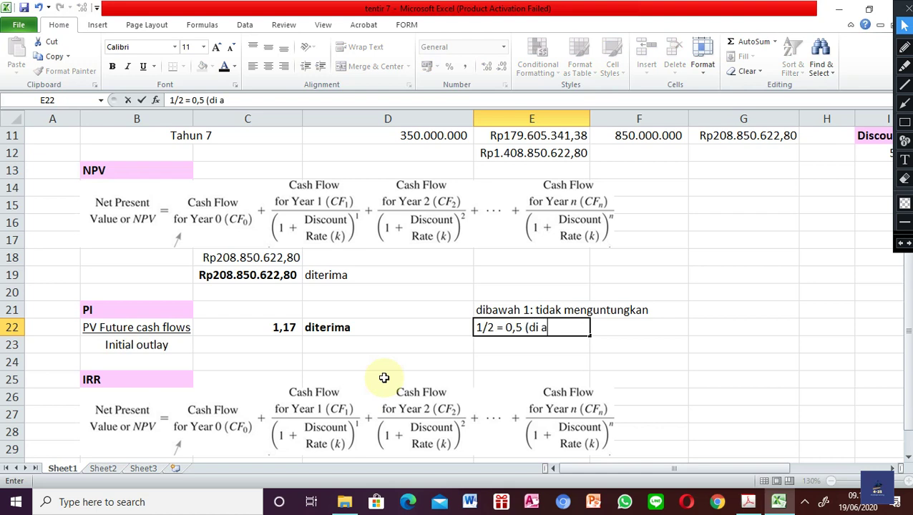
key("BackSpace")
type("bawah 1")
type(")")
key("Return")
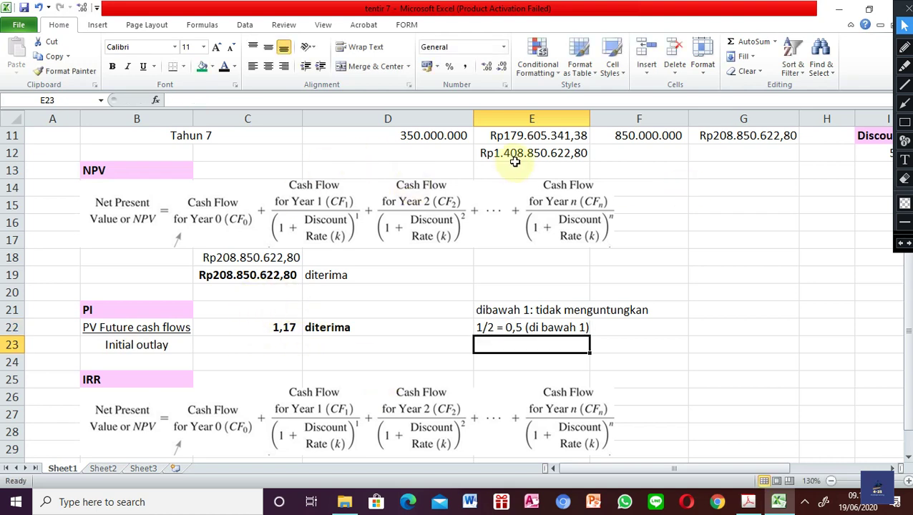
Step: Add the note "di atas 1: menguntungkan" in E23 to complete the PI decision rule
scroll(520, 147, "up", 2)
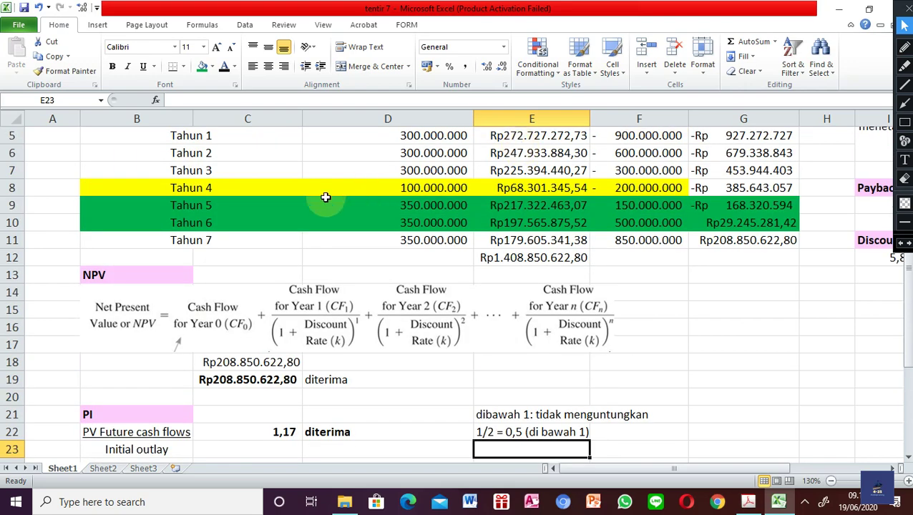
scroll(322, 198, "up", 1)
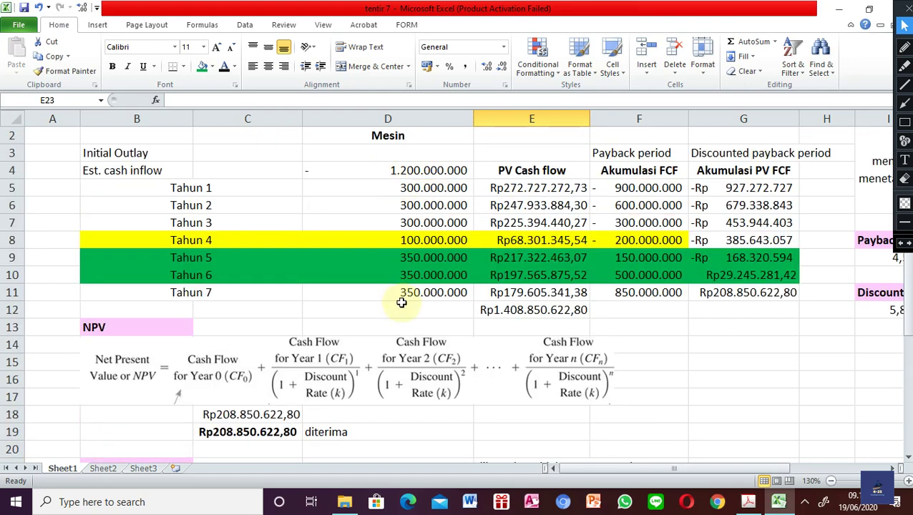
scroll(402, 302, "down", 2)
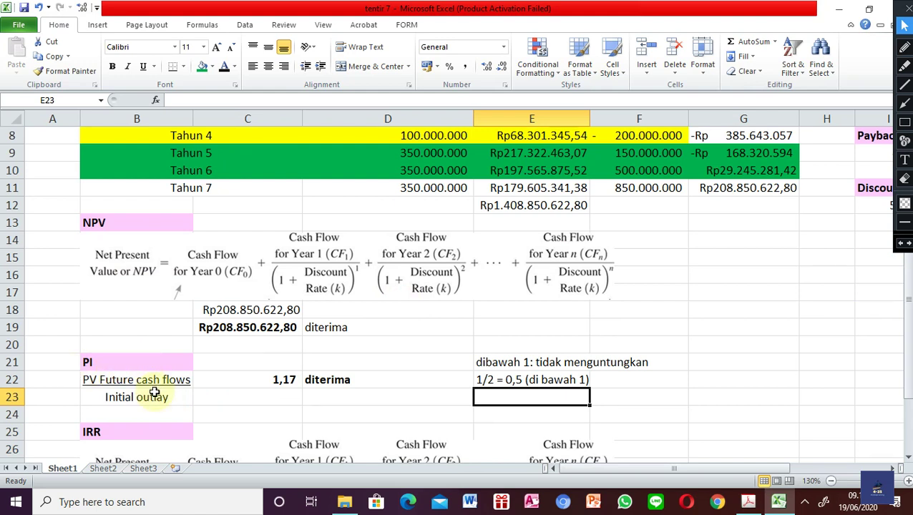
type("di atas 1: mengunt")
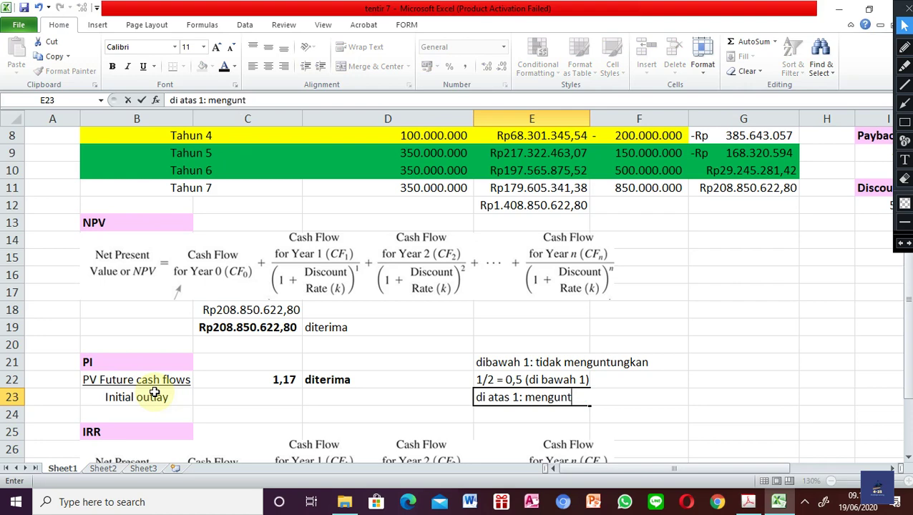
type("ungkan")
key("Return")
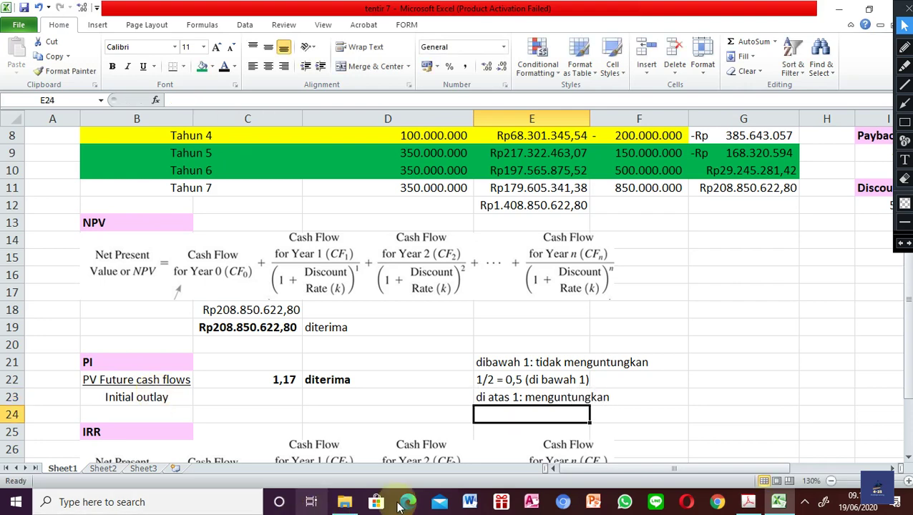
Step: Check the case questions in the Adobe Acrobat PDF, then return to Excel and view the IRR section
scroll(484, 445, "down", 2)
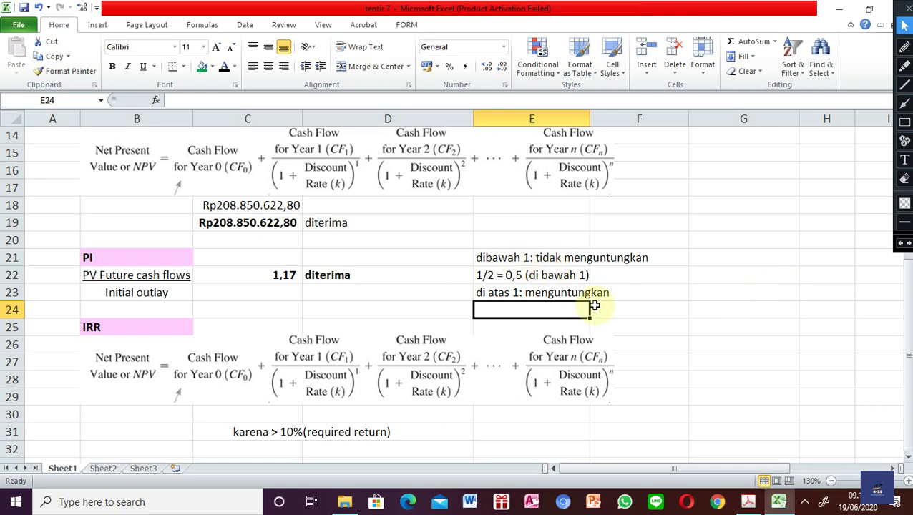
scroll(557, 261, "up", 3)
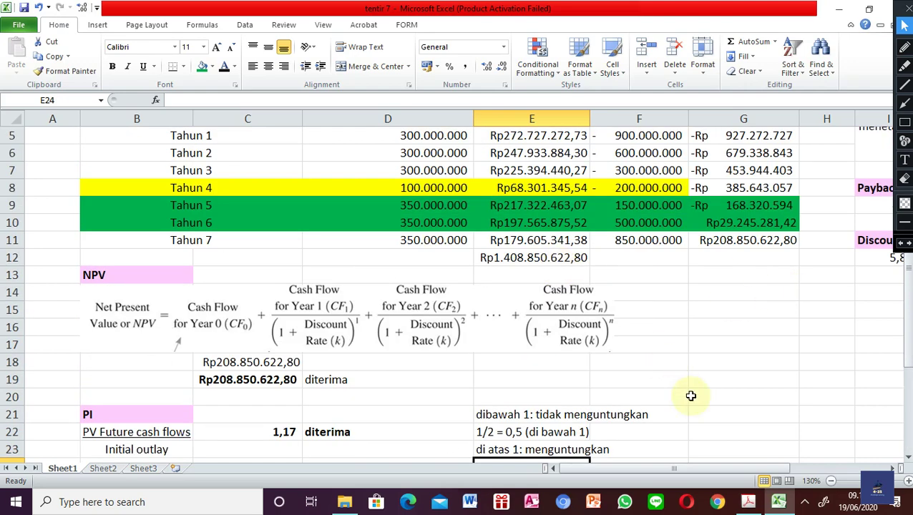
left_click(748, 502)
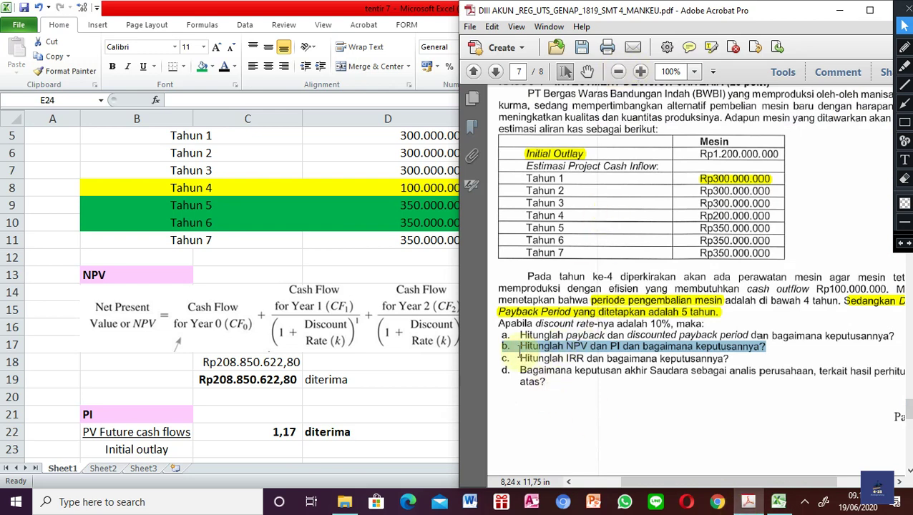
left_click(285, 391)
scroll(285, 390, "down", 2)
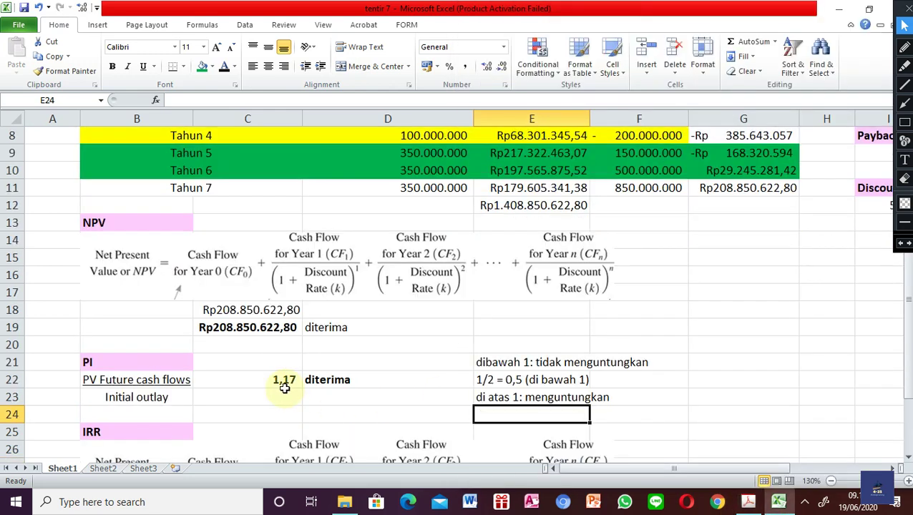
scroll(285, 390, "down", 1)
scroll(285, 391, "down", 2)
scroll(285, 391, "down", 1)
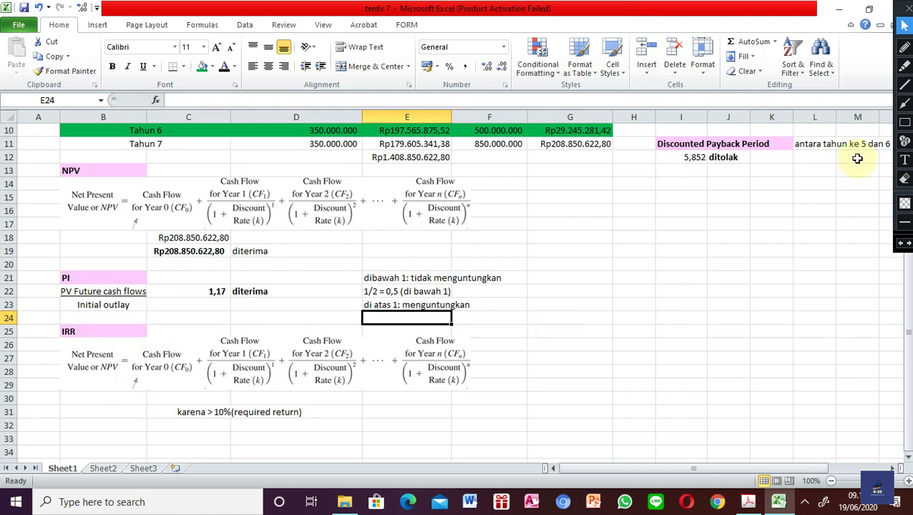
Step: Place a red text annotation "interpolasi" beside the end of the IRR formula image, then leave the annotation text tool
left_click(904, 158)
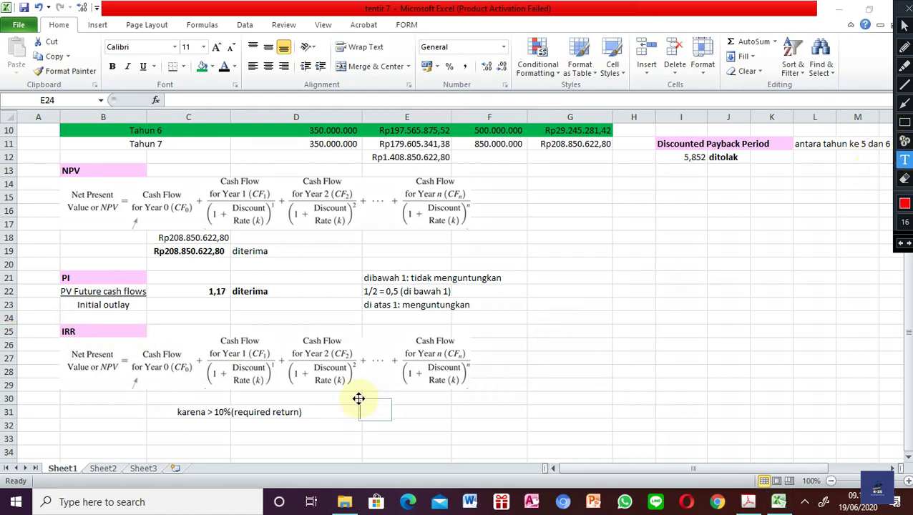
type("interpolasi")
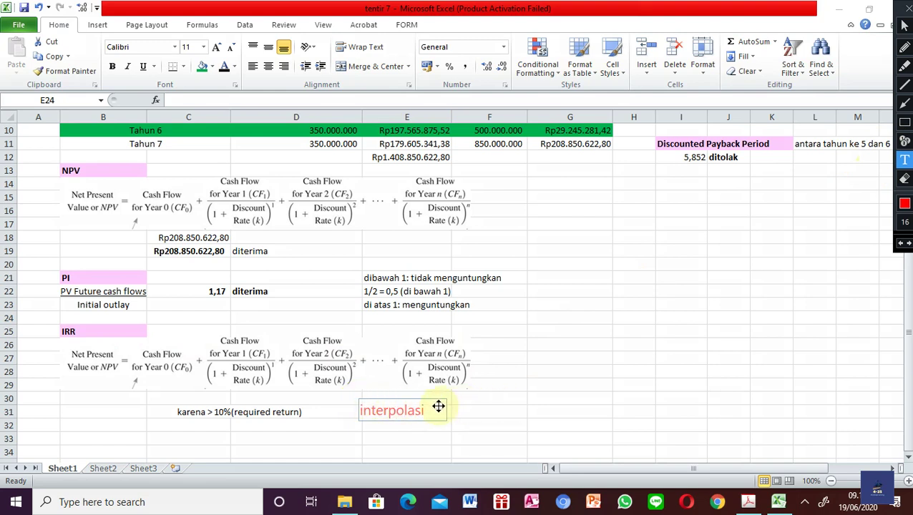
left_click_drag(439, 406, 551, 343)
left_click(536, 375)
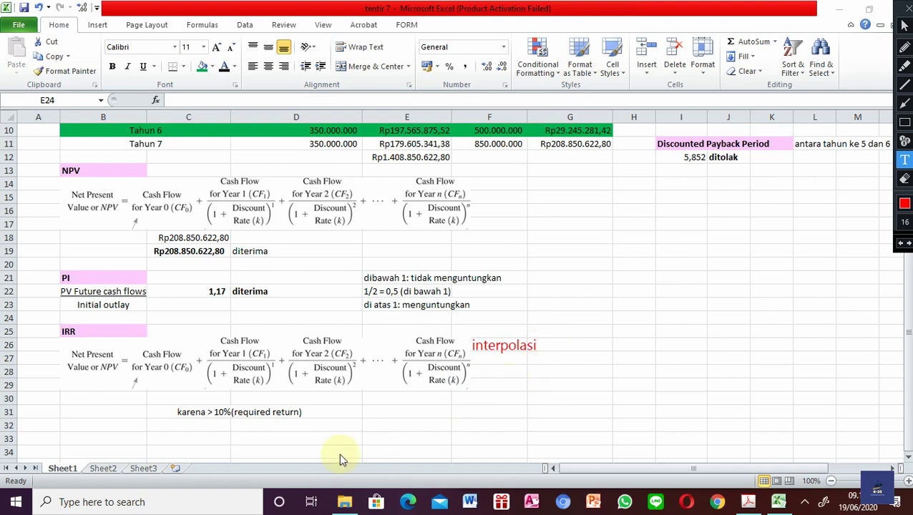
left_click(118, 411)
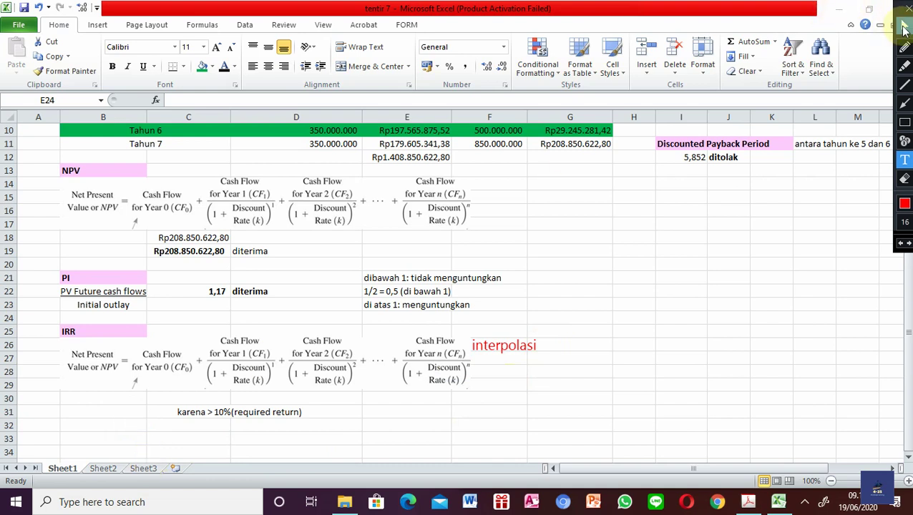
left_click(904, 25)
left_click(134, 423)
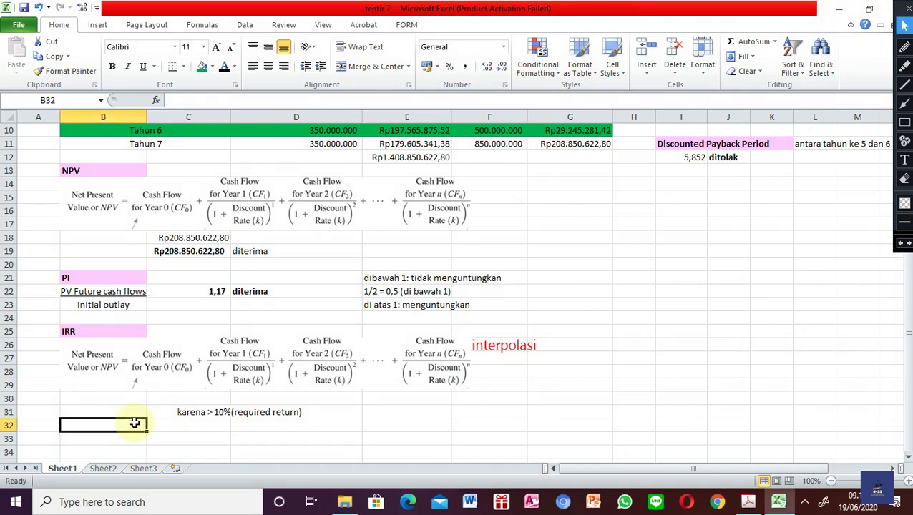
type("=irr")
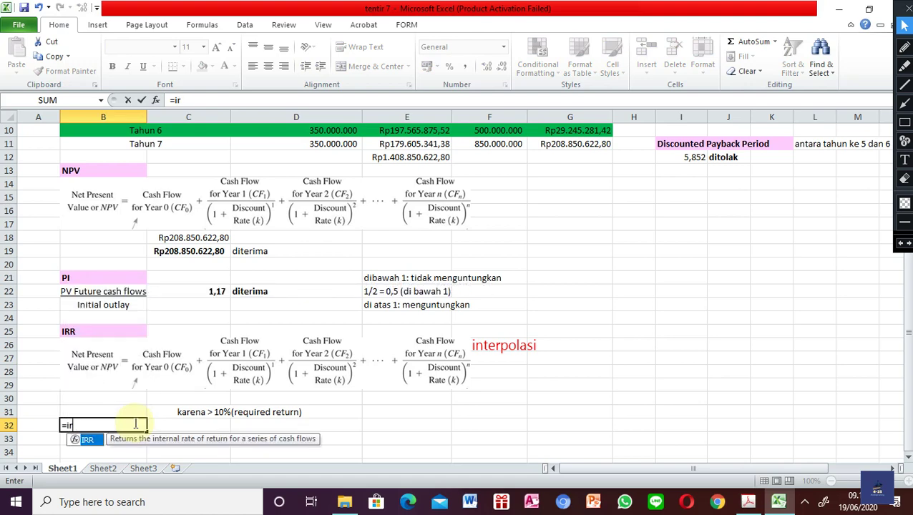
key("BackSpace")
key("BackSpace")
key("BackSpace")
key("Return")
key("Up")
key("Up")
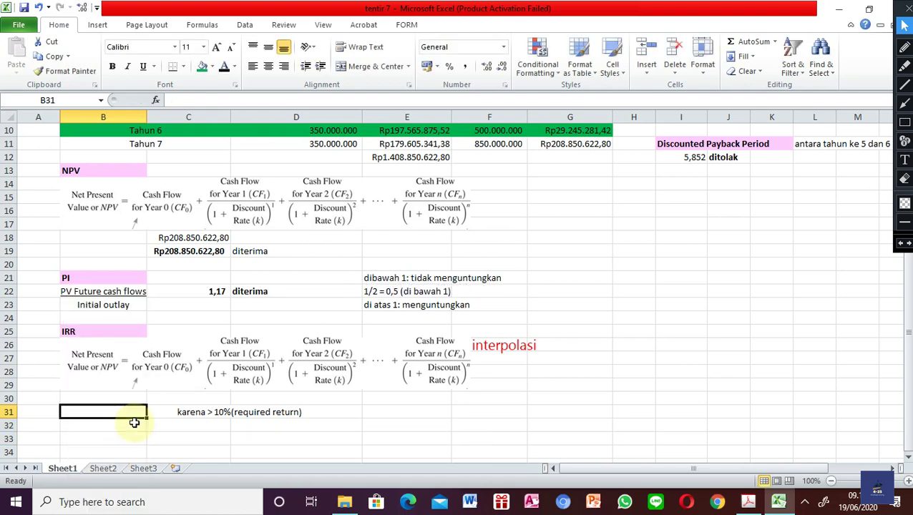
key("Right")
key("Left")
key("Up")
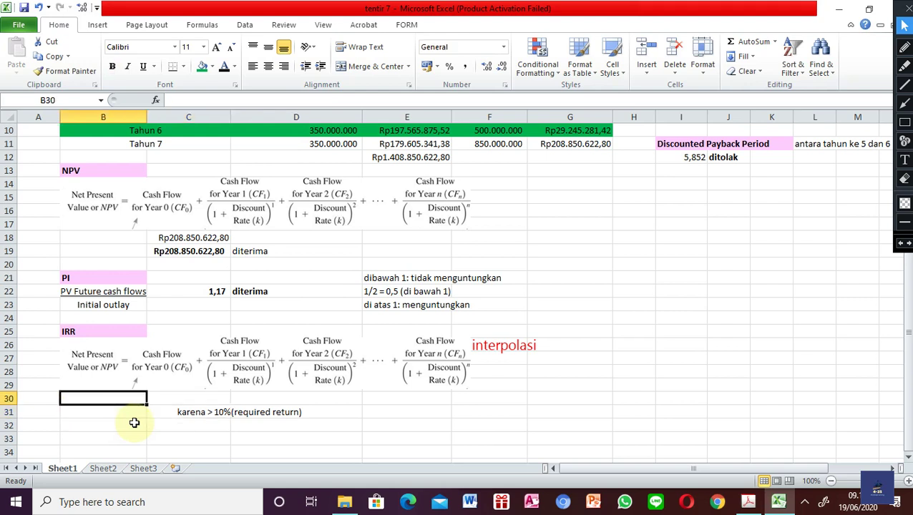
key("Right")
key("Up")
key("Left")
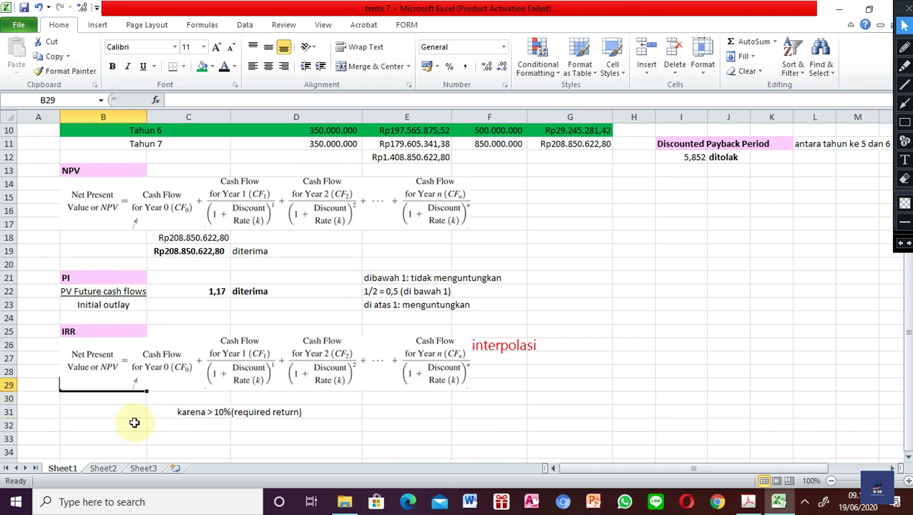
key("Down")
key("Right")
key("Right")
key("Down")
key("Left")
key("Left")
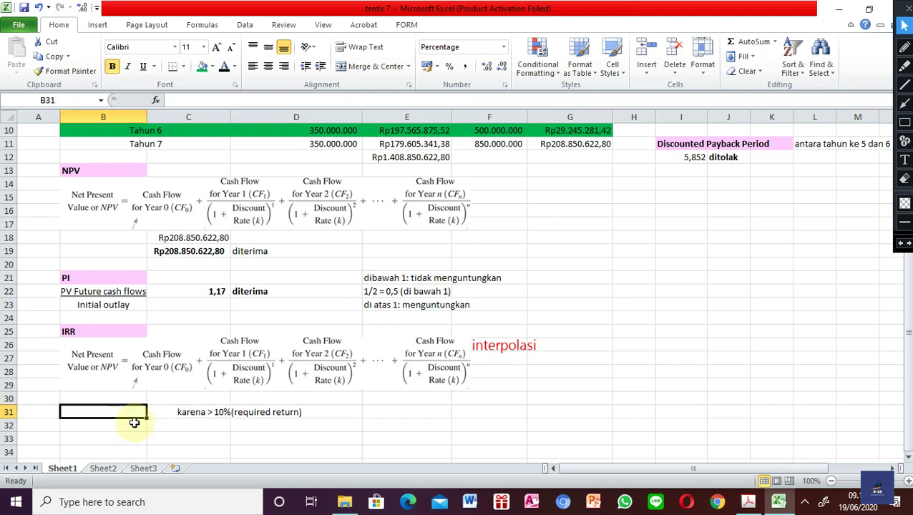
key("Left")
key("Down")
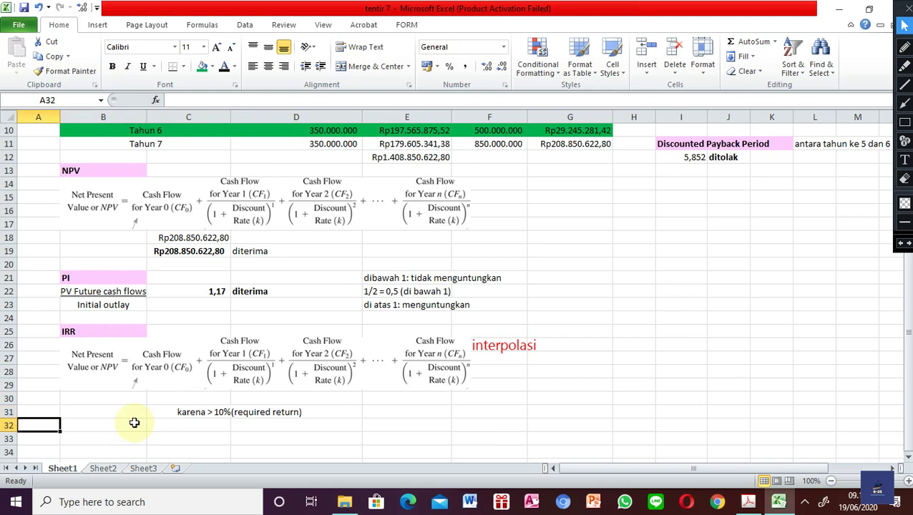
Step: Calculate the IRR in B31 with =IRR(D4:D11), covering the initial outlay and the cash flows of years 1 to 7
key("Up")
key("Right")
type("=ir")
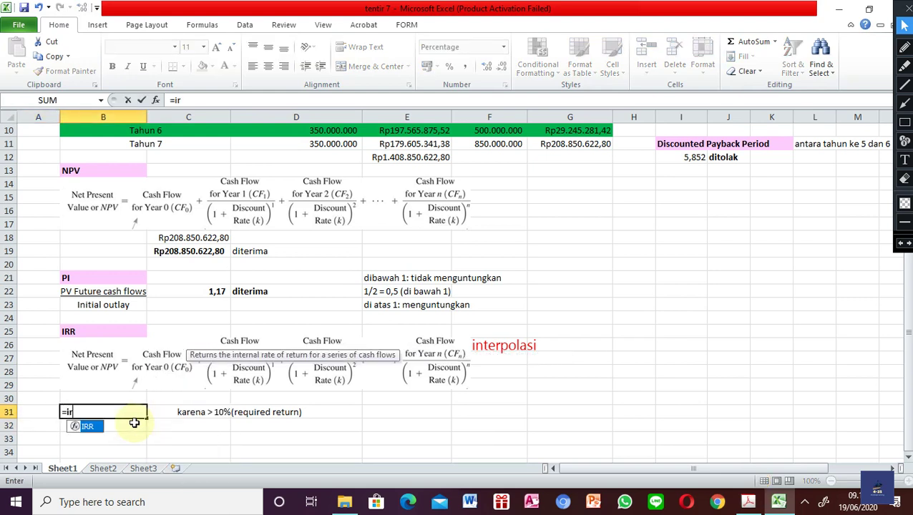
type("r(")
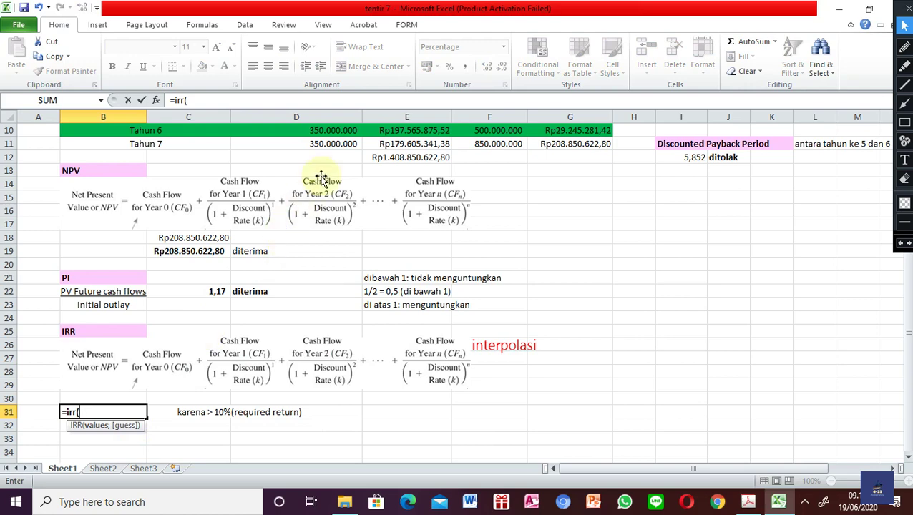
left_click(301, 156)
key("Up")
key("Up")
key("Up")
key("Up")
key("Up")
key("Up")
key("Up")
key("Up")
key("Up")
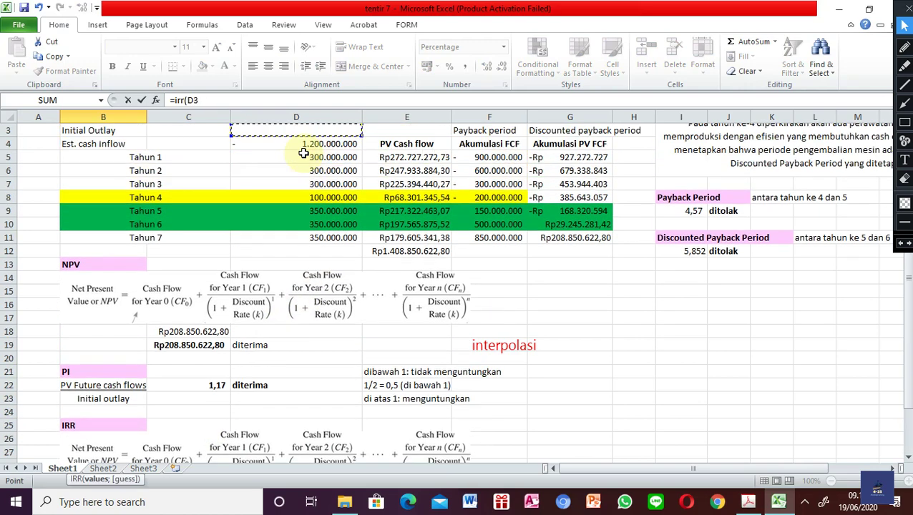
key("Down")
key("shift+Down")
key("shift+Down")
key("shift+Down")
key("shift+Down")
key("shift+Down")
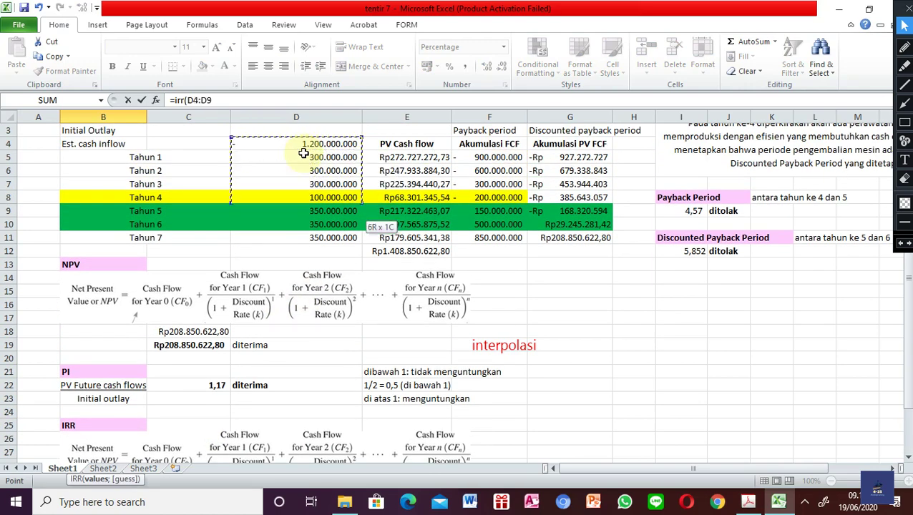
key("shift+Down")
key("shift+Down")
type(")")
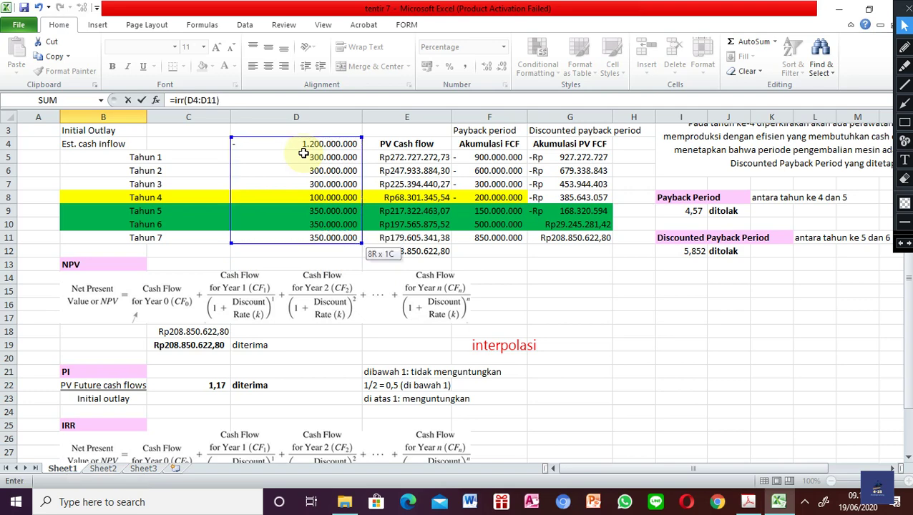
key("Return")
Step: Format the IRR result in B31 as a plain number with four decimal places
scroll(297, 387, "down", 3)
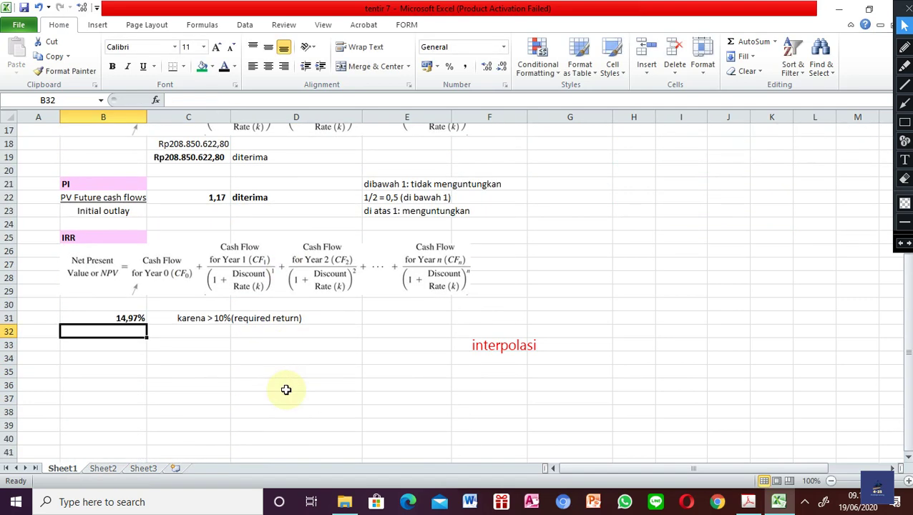
left_click(110, 320)
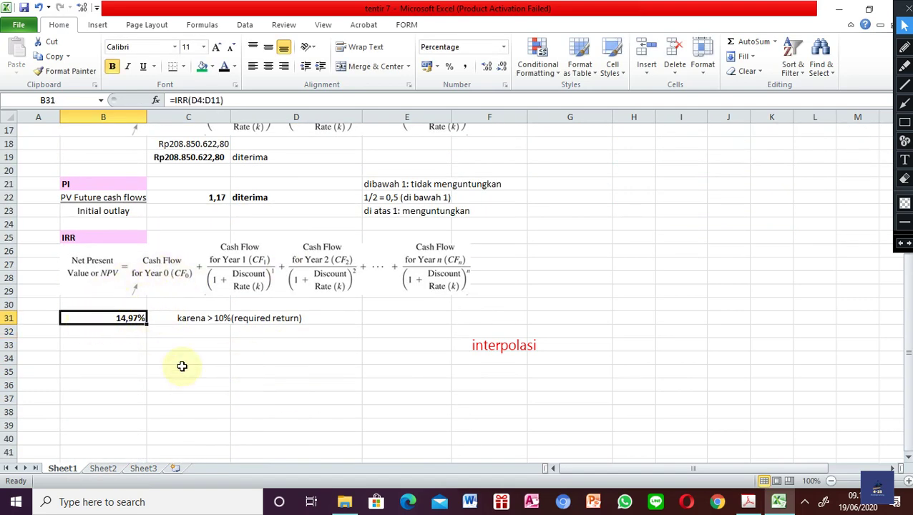
left_click(505, 49)
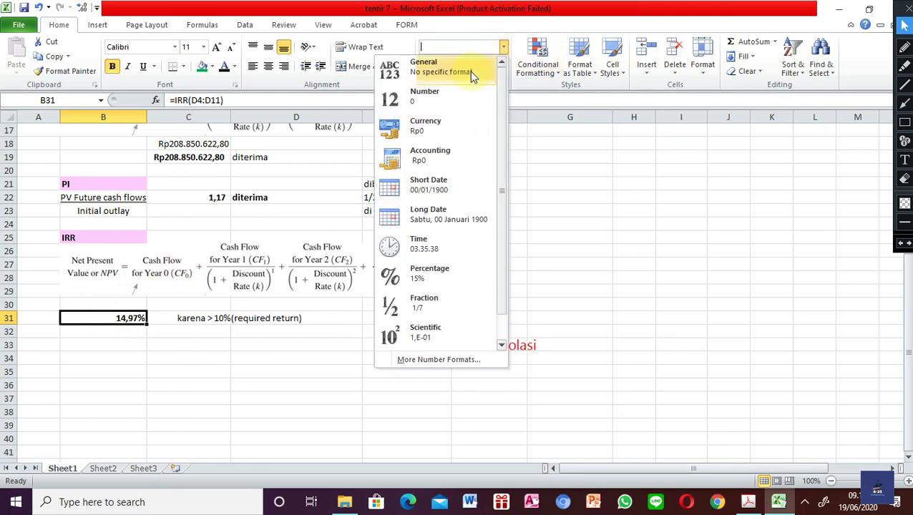
left_click(433, 95)
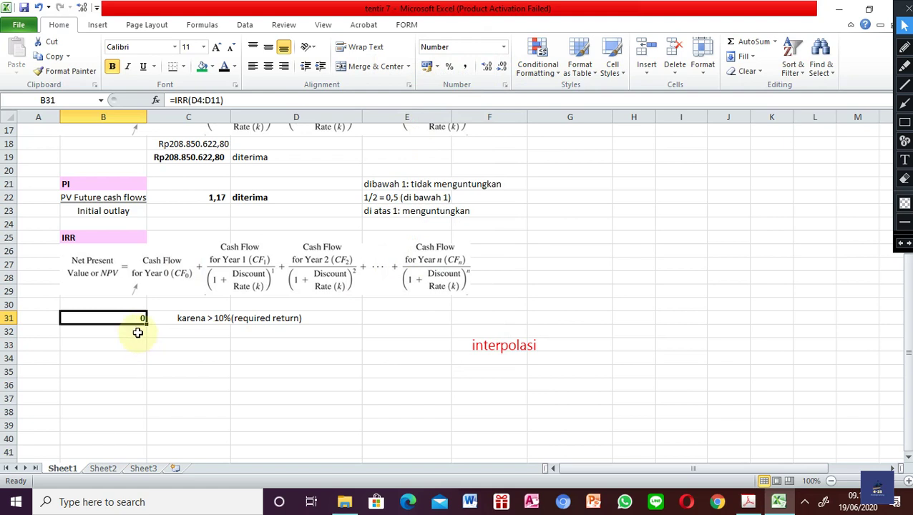
left_click(485, 67)
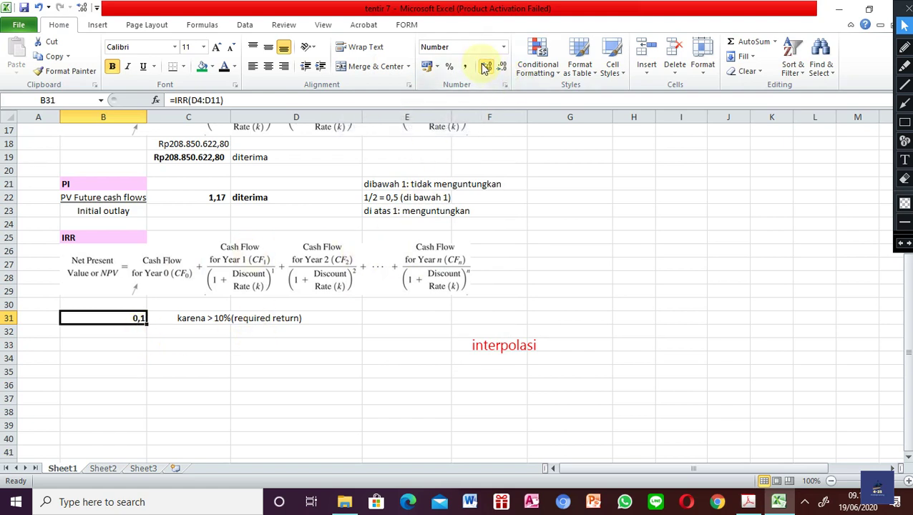
left_click(485, 67)
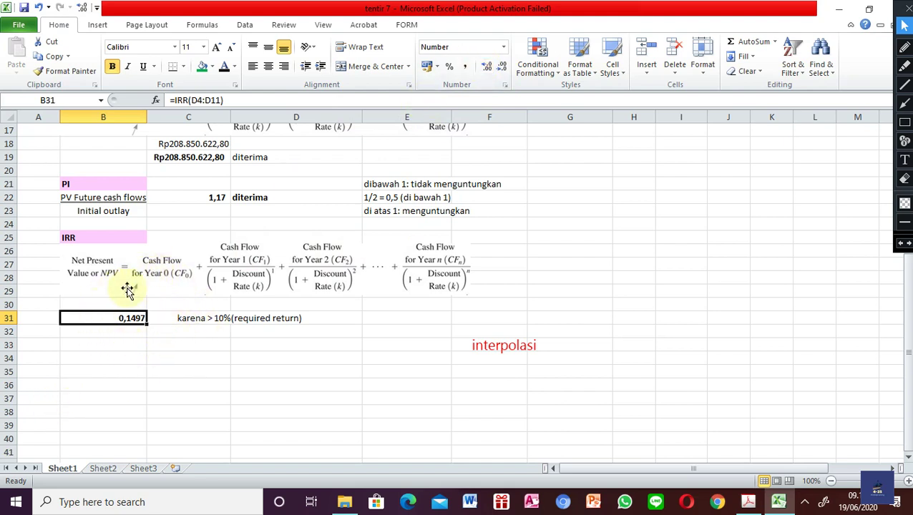
Step: Format the IRR in B31 as a percentage with two decimal places, then deselect the cell
left_click(502, 47)
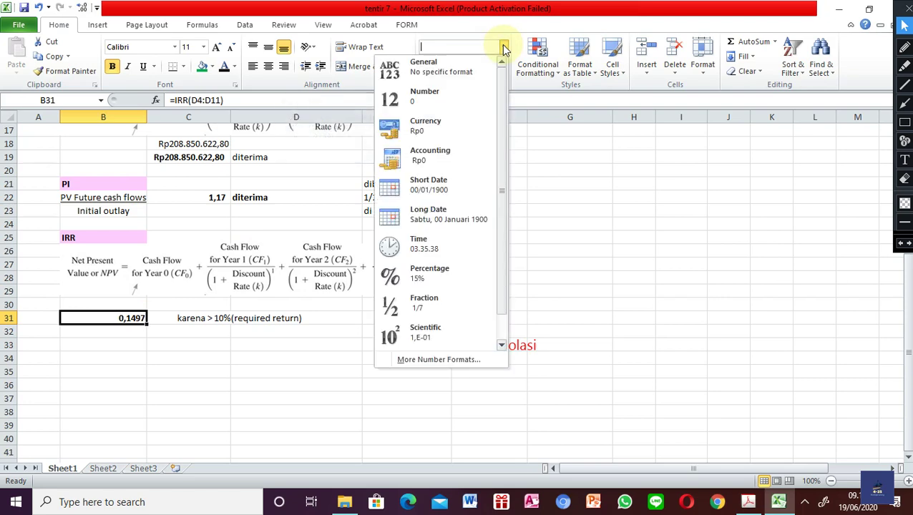
left_click(434, 274)
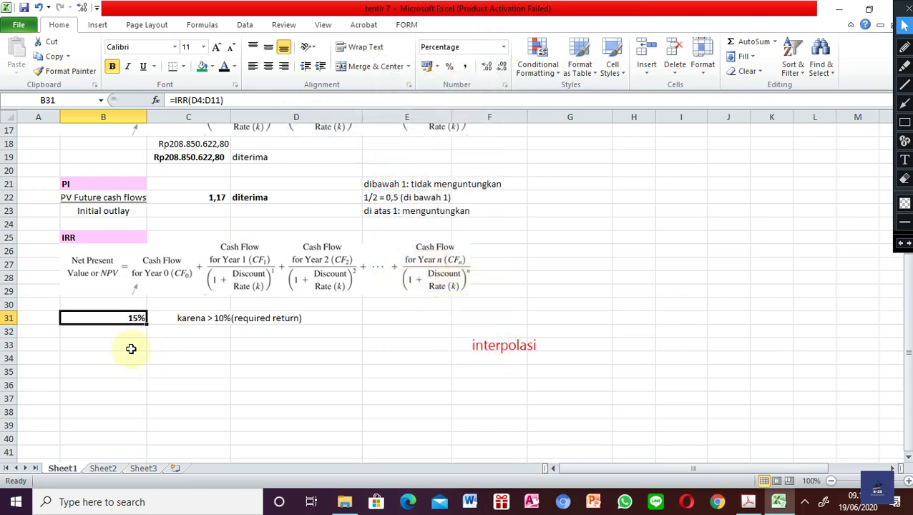
left_click(487, 67)
left_click(487, 67)
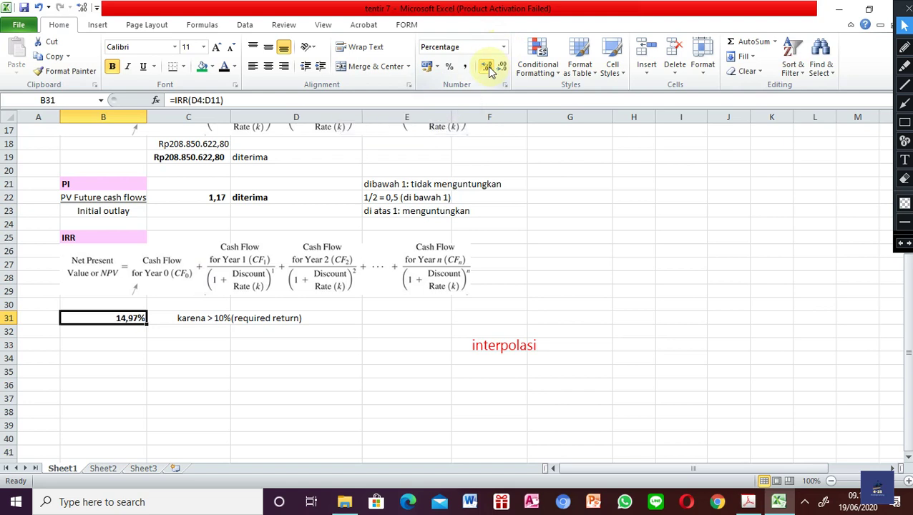
left_click(179, 398)
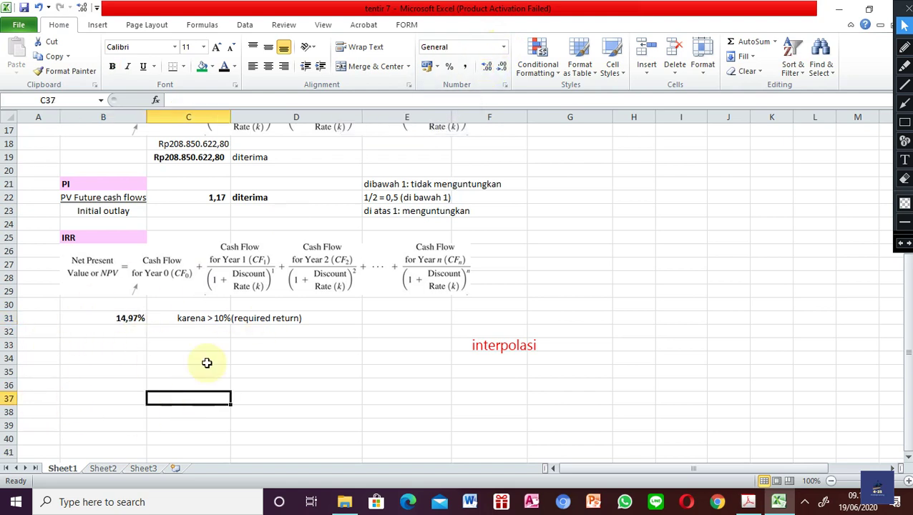
Step: Select C32 under the required return note, then switch to MANKEU 6-7.pdf in Adobe Acrobat and view the IRR decision rule
scroll(225, 389, "up", 1)
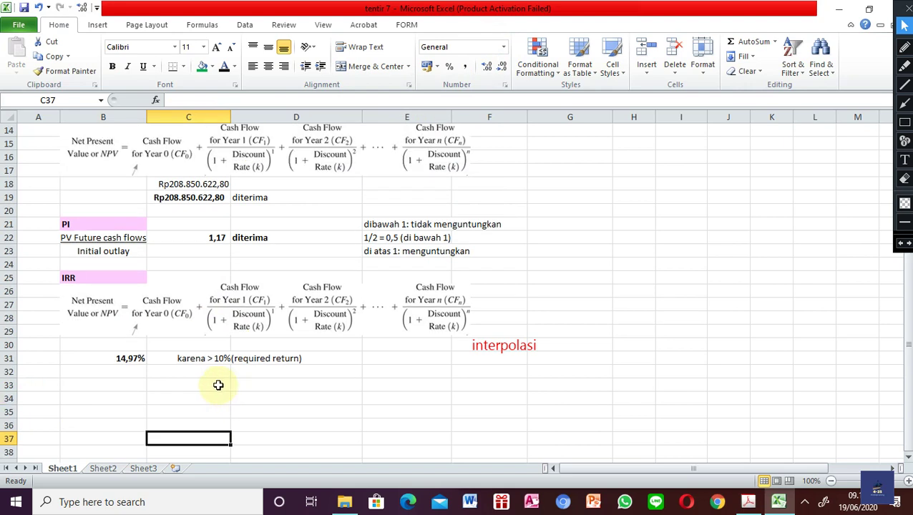
left_click(215, 383)
left_click(200, 373)
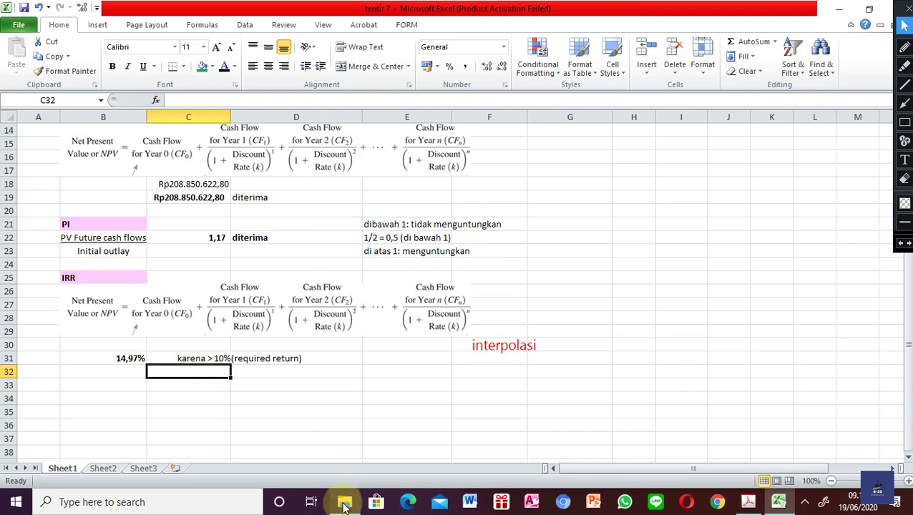
mouse_move(345, 505)
mouse_move(342, 437)
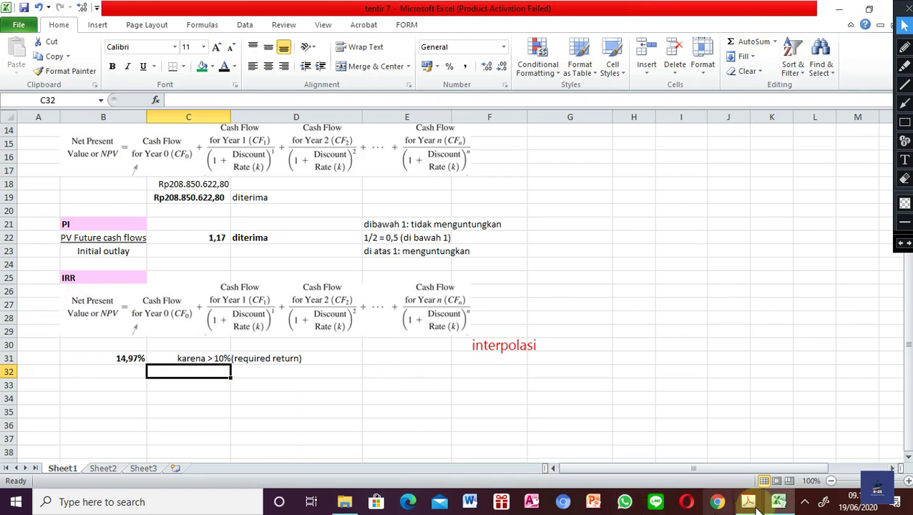
mouse_move(755, 510)
left_click(787, 440)
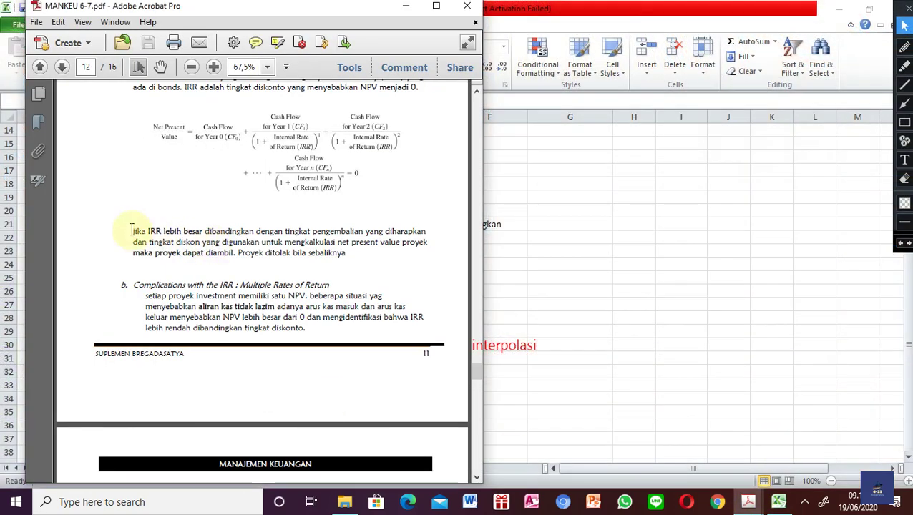
left_click_drag(208, 10, 610, 2)
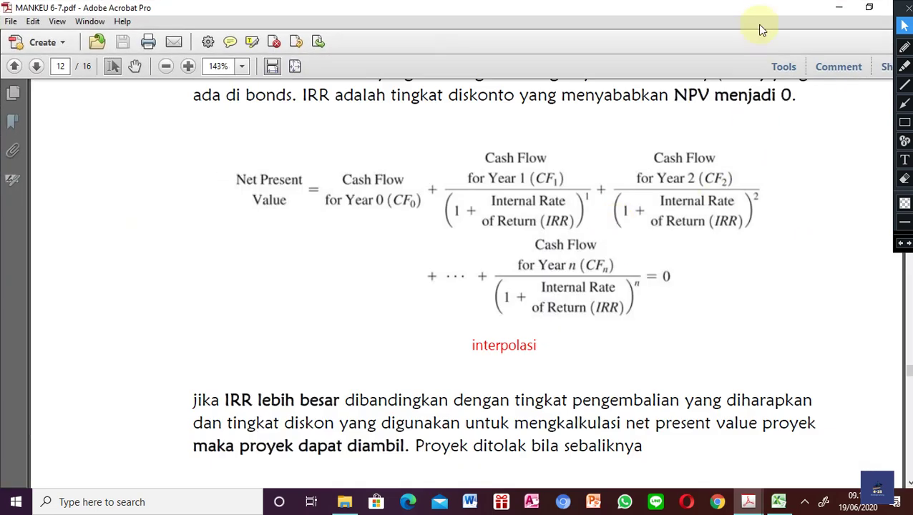
left_click(868, 7)
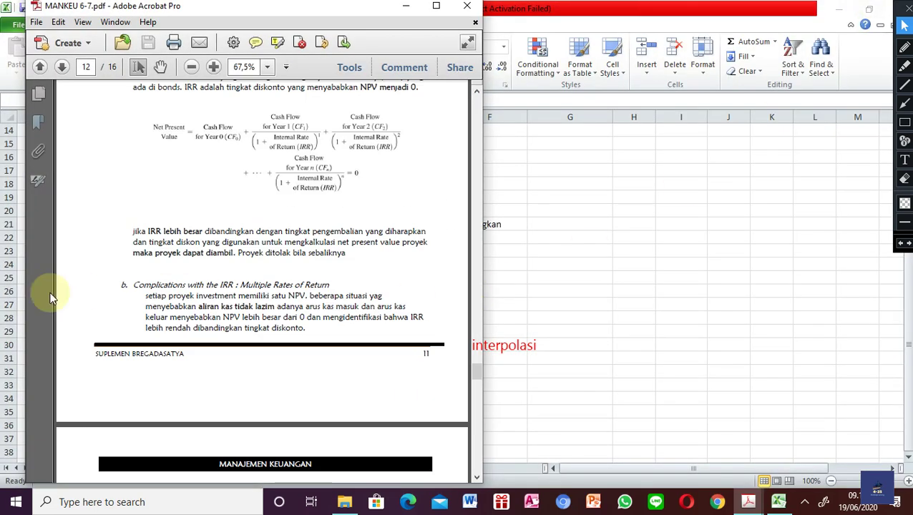
Step: Highlight "maka proyek dapat diambil" in the IRR decision rule, then move the PDF window aside to uncover the IRR calculation
left_click_drag(132, 231, 232, 259)
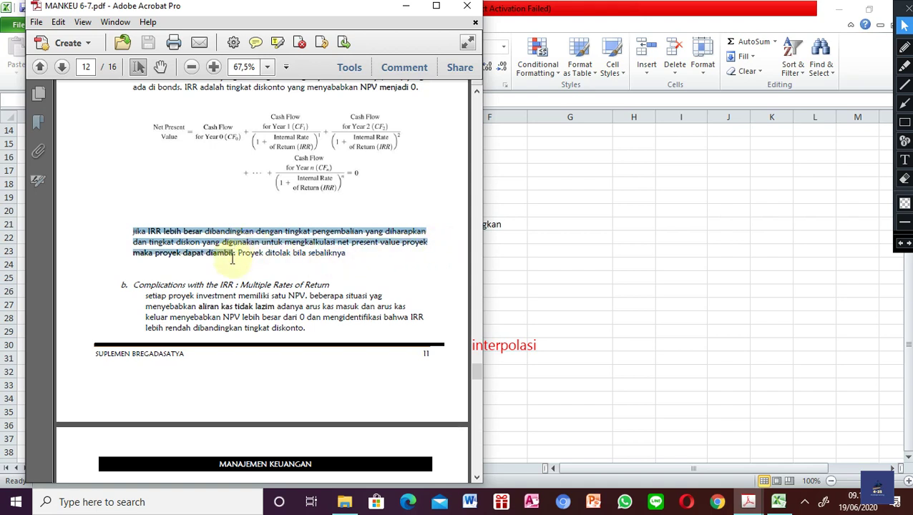
left_click(135, 237)
left_click_drag(131, 231, 206, 234)
double_click(203, 230)
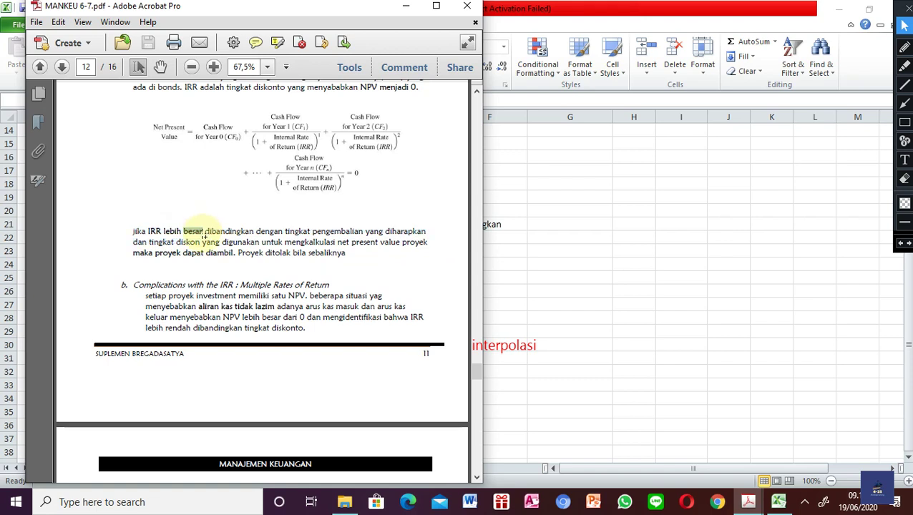
left_click_drag(135, 249, 210, 257)
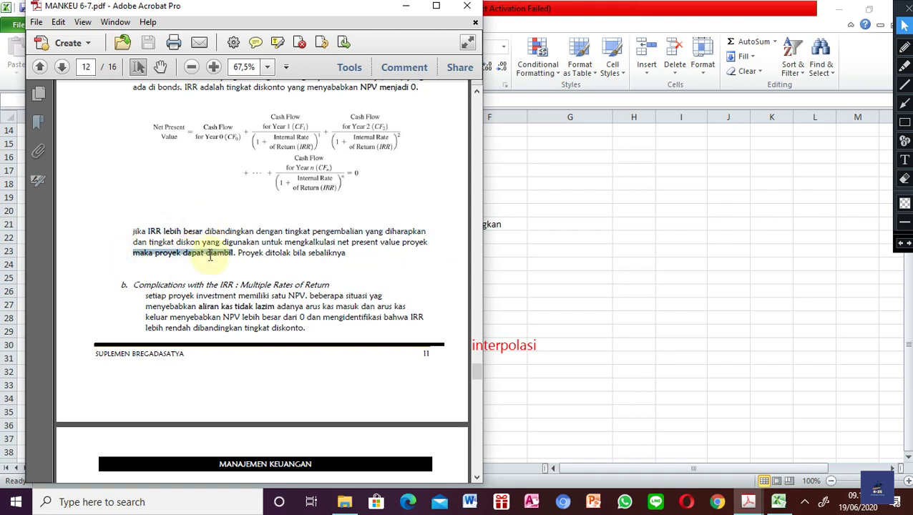
left_click(280, 39)
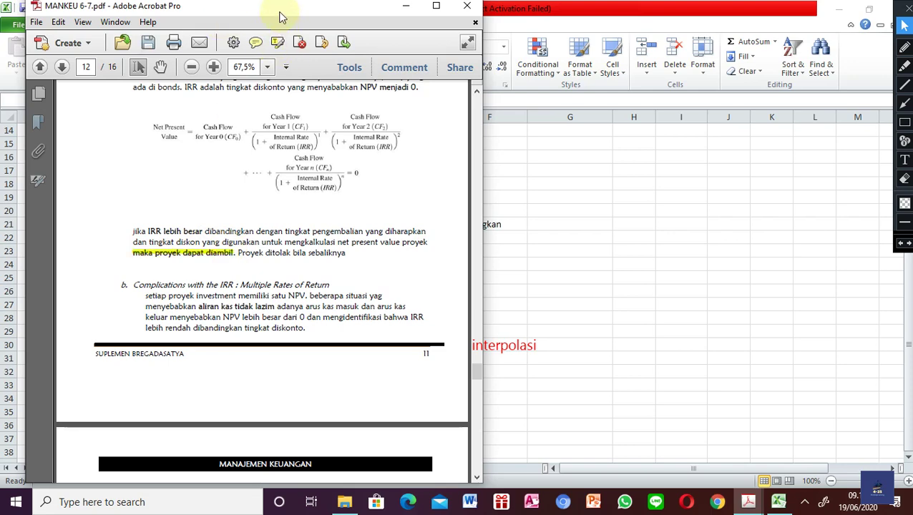
left_click_drag(279, 13, 662, 18)
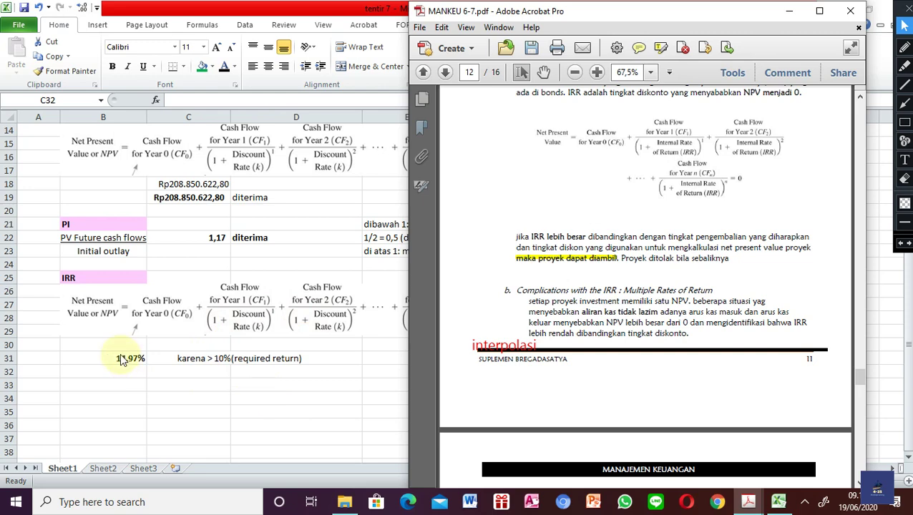
Step: Switch back to Excel and enter the IRR decision "menerima" in C32
key("alt+Tab")
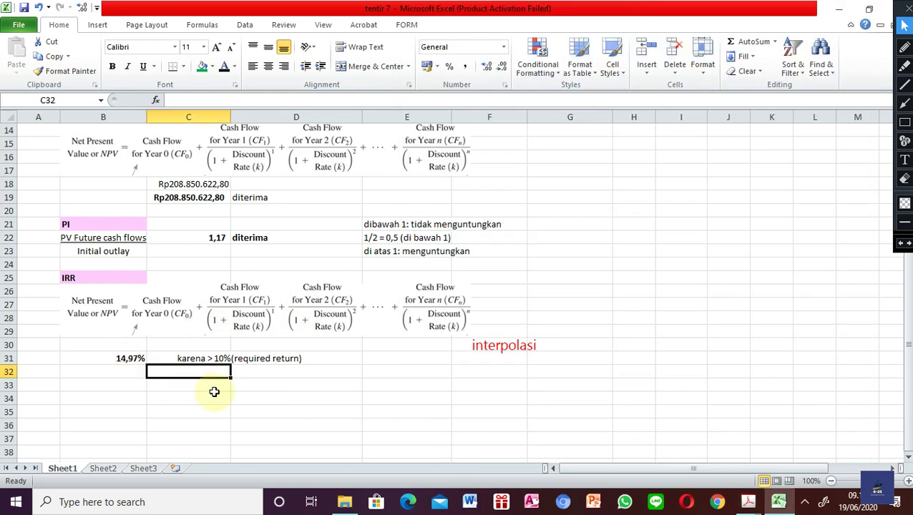
type("menerima")
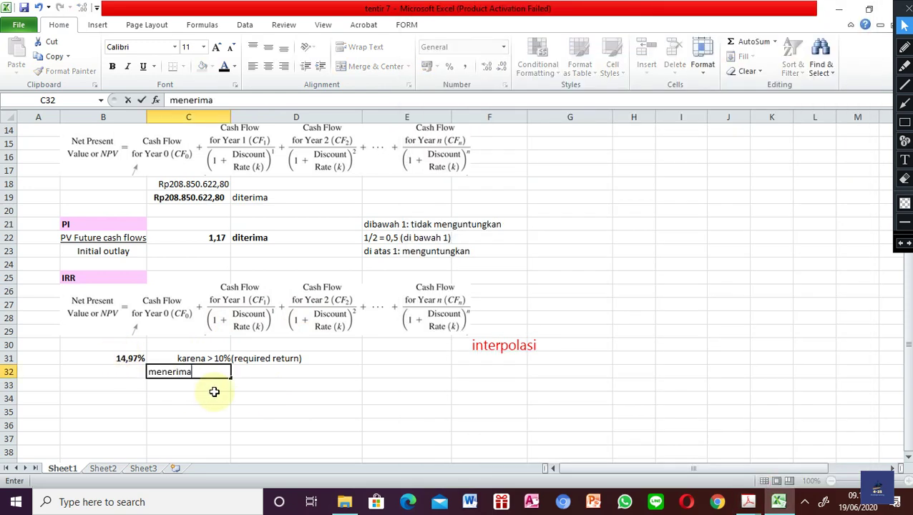
key("ctrl+Return")
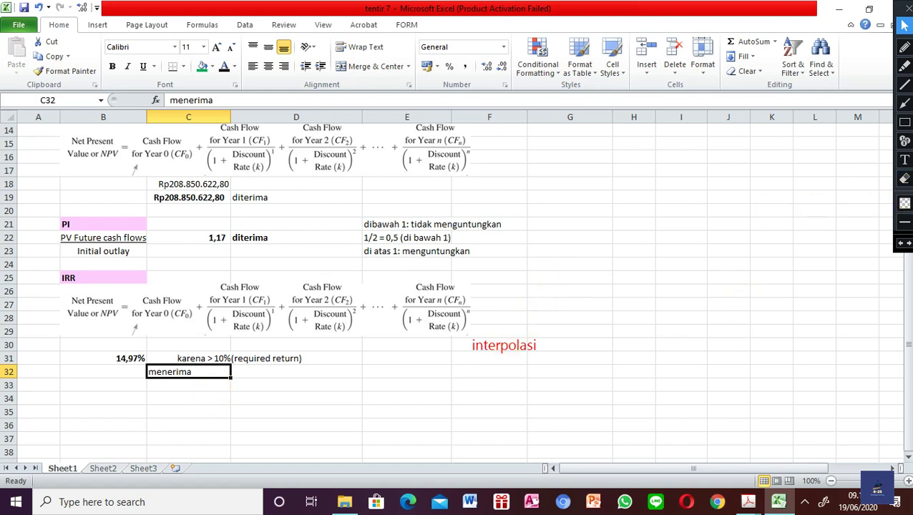
Step: Erase the red "interpolasi" annotation from the screen and leave the eraser tool
left_click(904, 178)
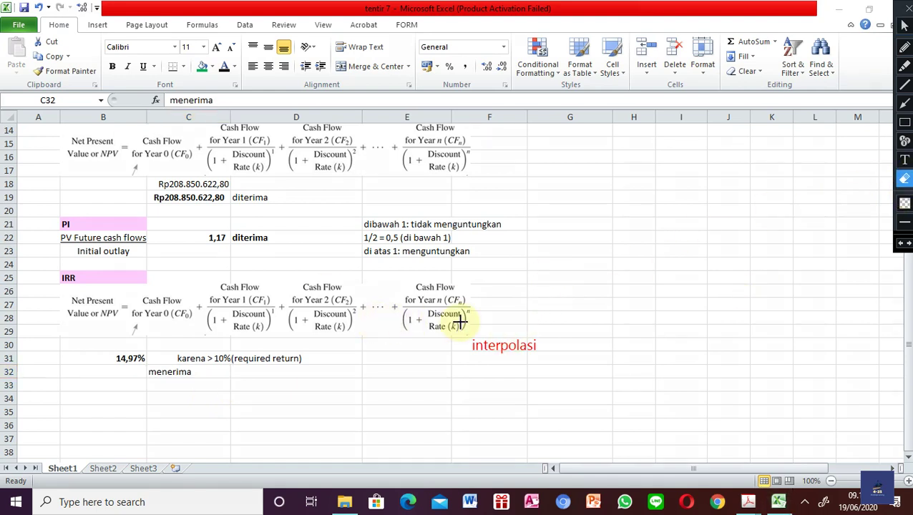
left_click_drag(461, 320, 652, 422)
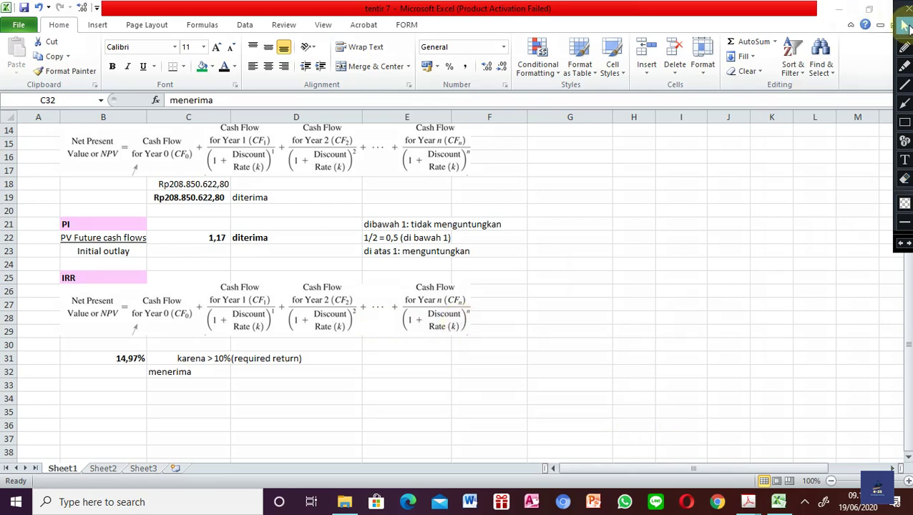
left_click(905, 27)
Step: Switch to the exam PDF DIII AKUN _REG_UTS_GENAP_1819_SMT 4_MANKEU.pdf in Adobe Acrobat and view the Kasus 4 questions at 67,5% in a maximized window
mouse_move(748, 501)
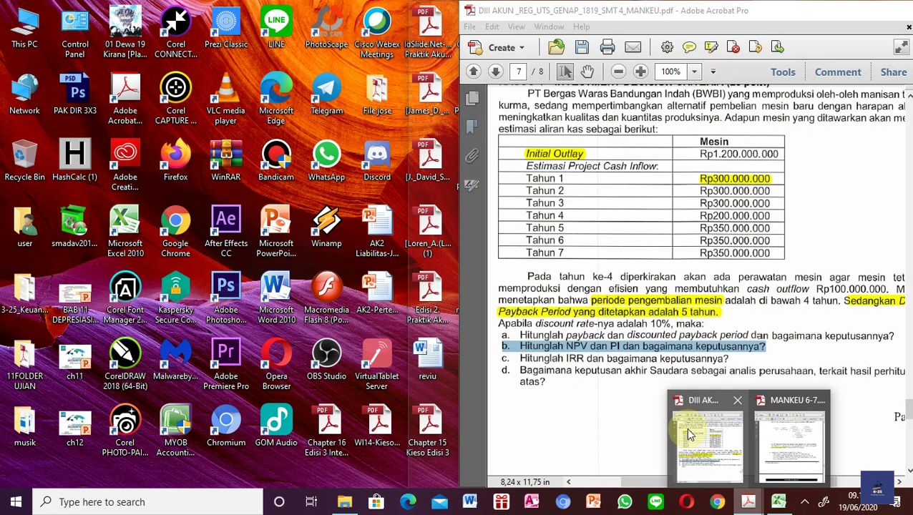
left_click(686, 427)
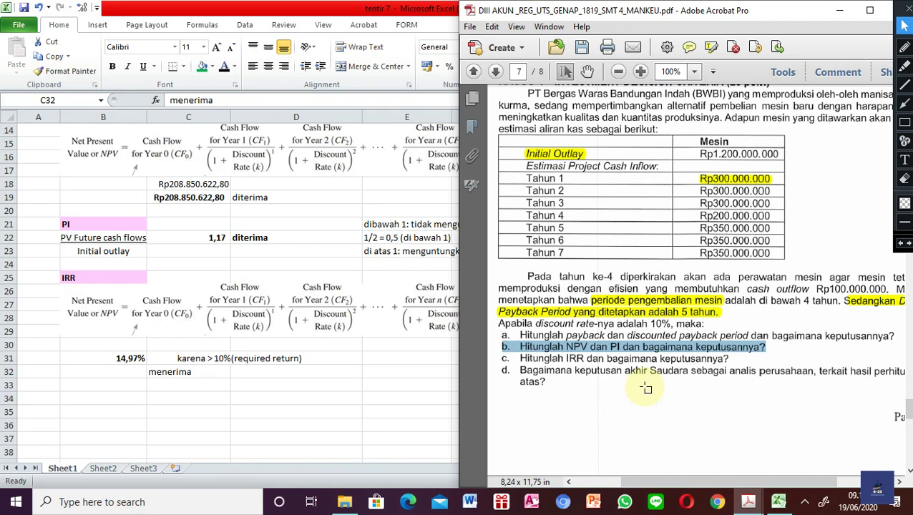
scroll(646, 388, "down", 3, "ctrl")
scroll(727, 411, "down", 2)
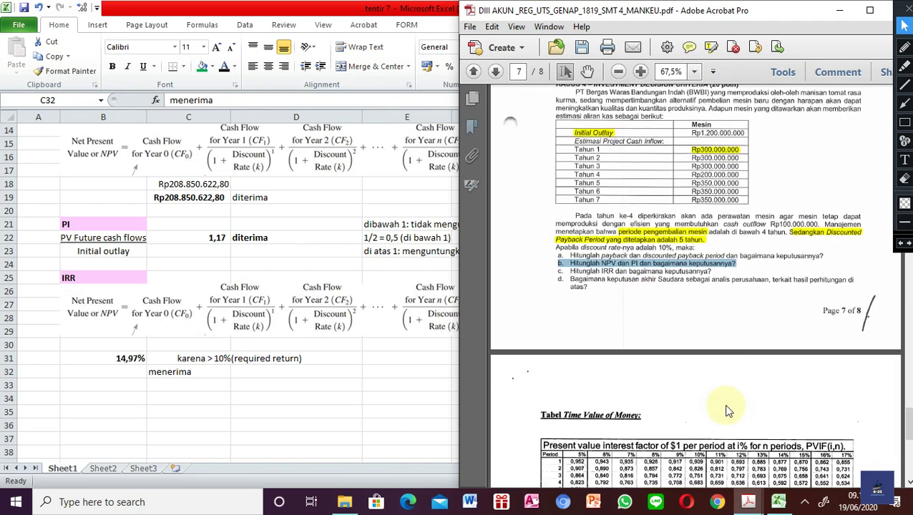
left_click(869, 10)
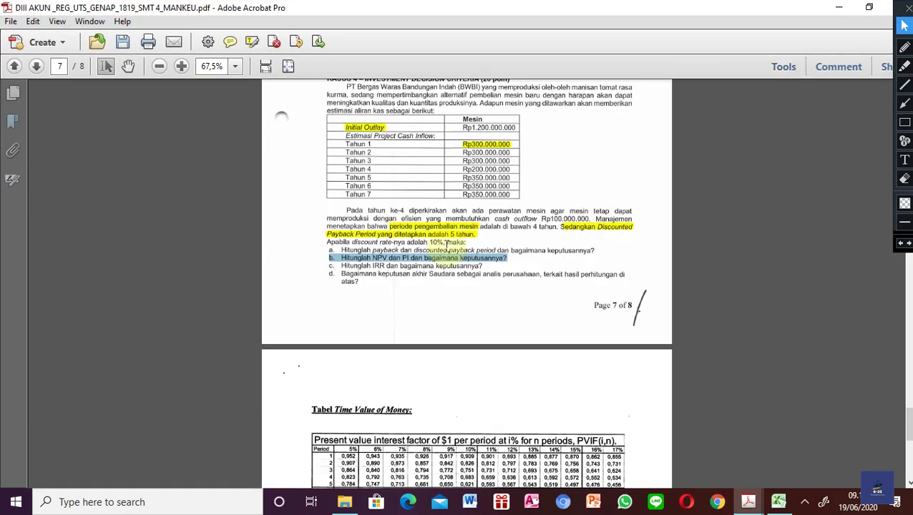
Step: Read question d of Kasus 4 at 125%, switch to Excel and review the payback, discounted payback, NPV, PI and IRR decisions
scroll(463, 291, "up", 3, "ctrl")
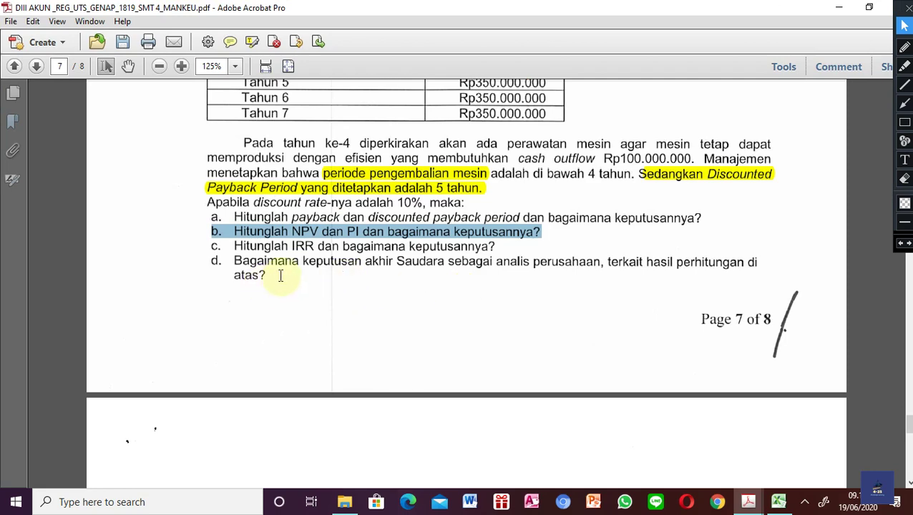
left_click(778, 504)
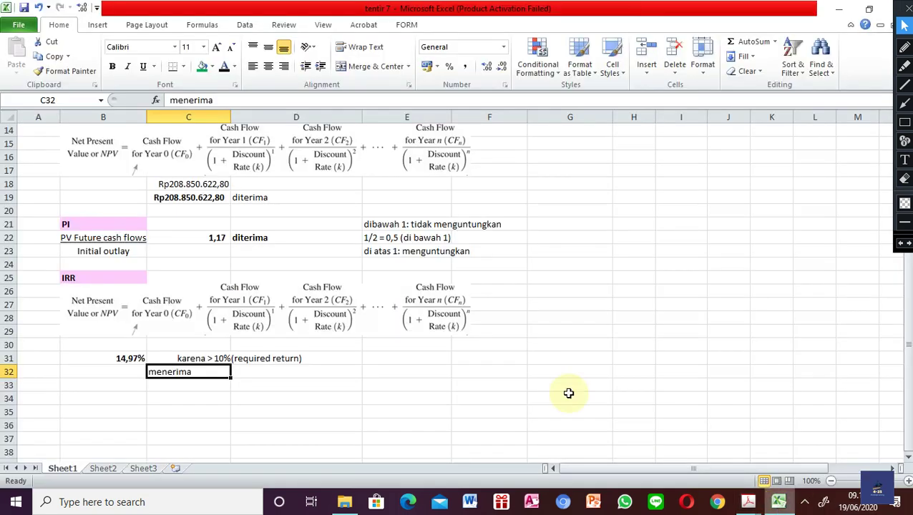
scroll(415, 301, "up", 5)
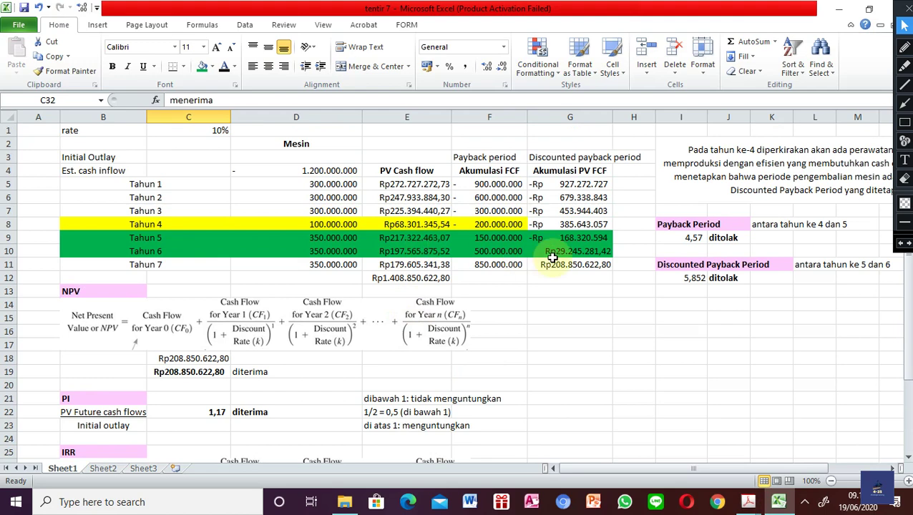
scroll(548, 257, "right", 3)
left_click(508, 233)
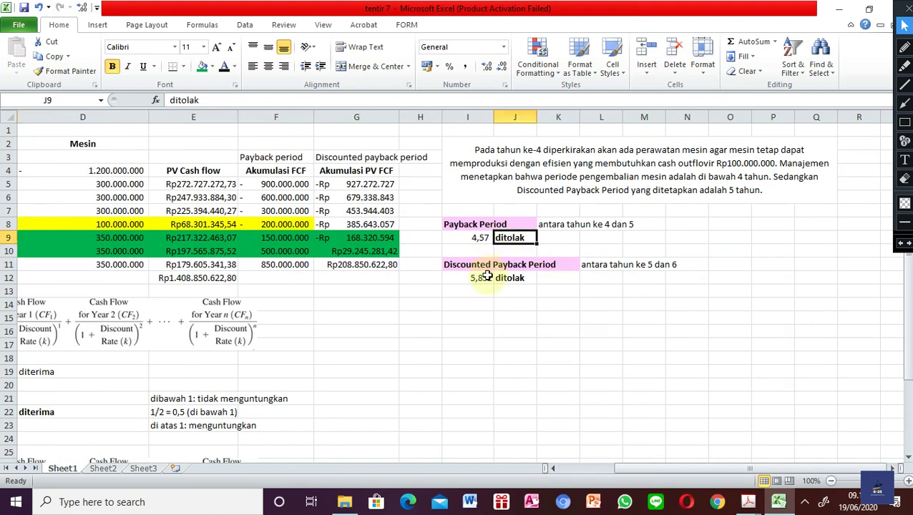
scroll(487, 276, "left", 3)
scroll(486, 277, "down", 2)
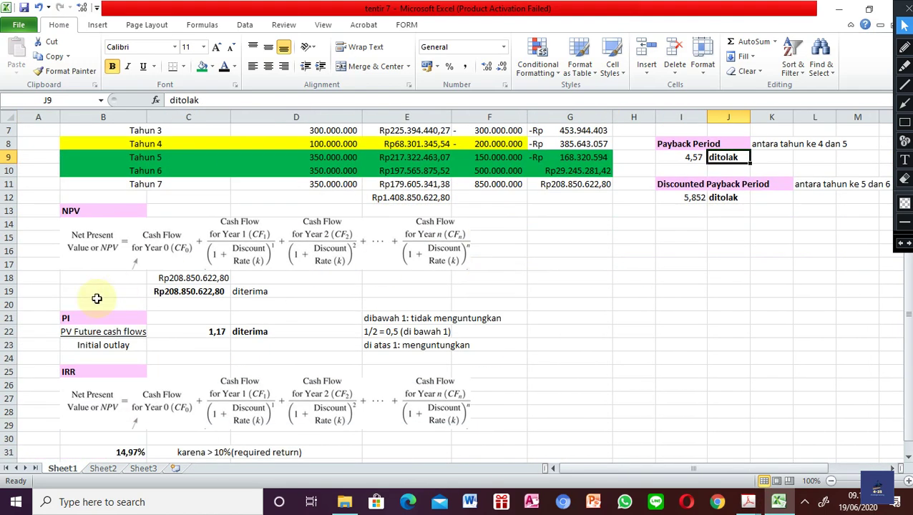
scroll(175, 354, "down", 2)
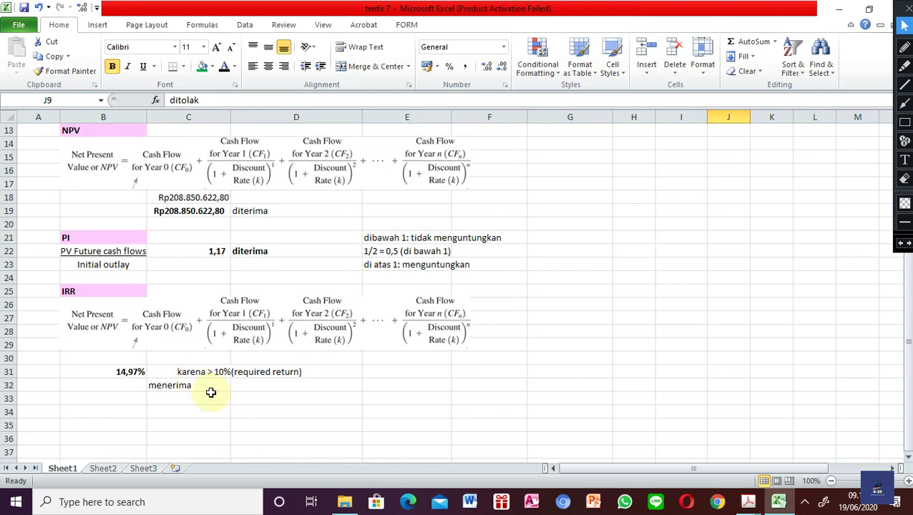
scroll(211, 392, "up", 4)
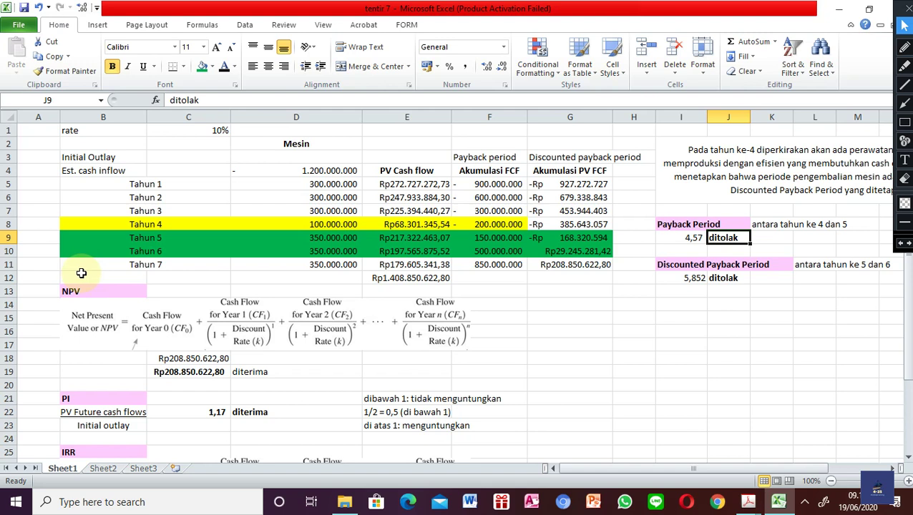
Step: Switch back to the exam PDF in Adobe Acrobat, clear the highlighted selection on question b and reread question d about the final decision
left_click(747, 503)
mouse_move(707, 428)
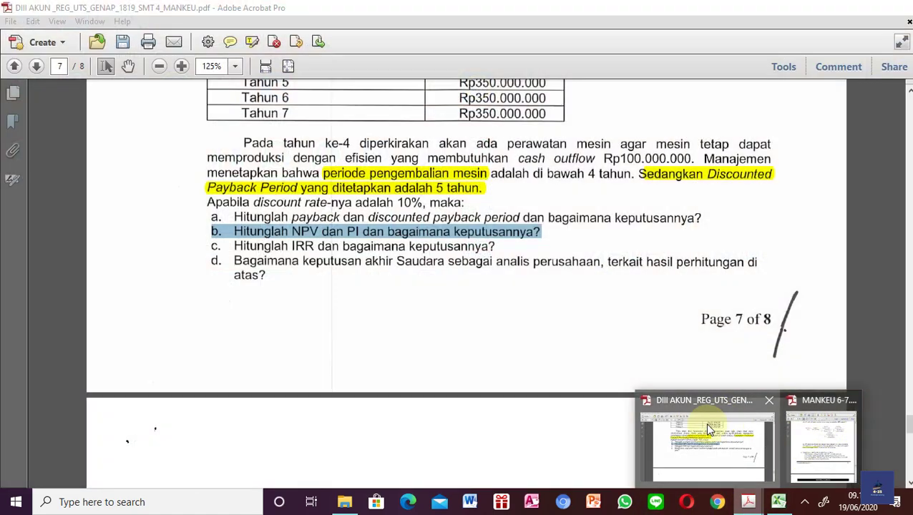
left_click(707, 428)
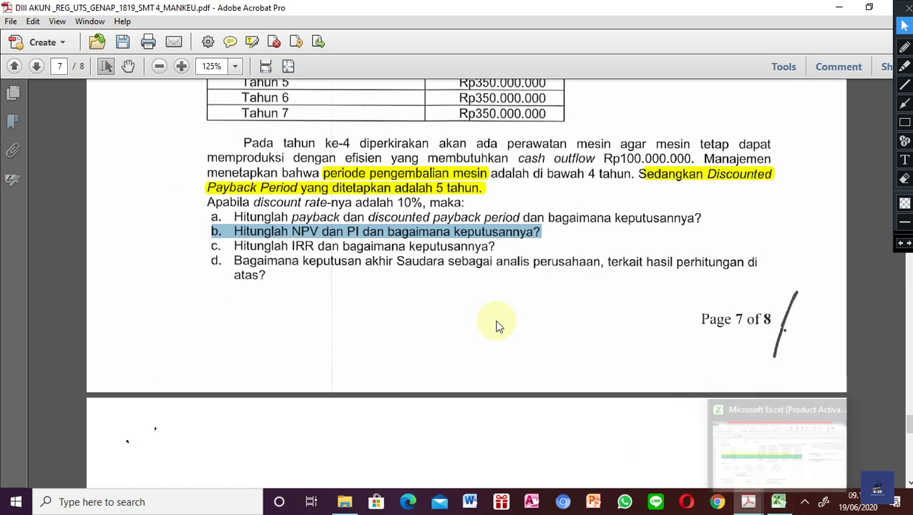
left_click(231, 279)
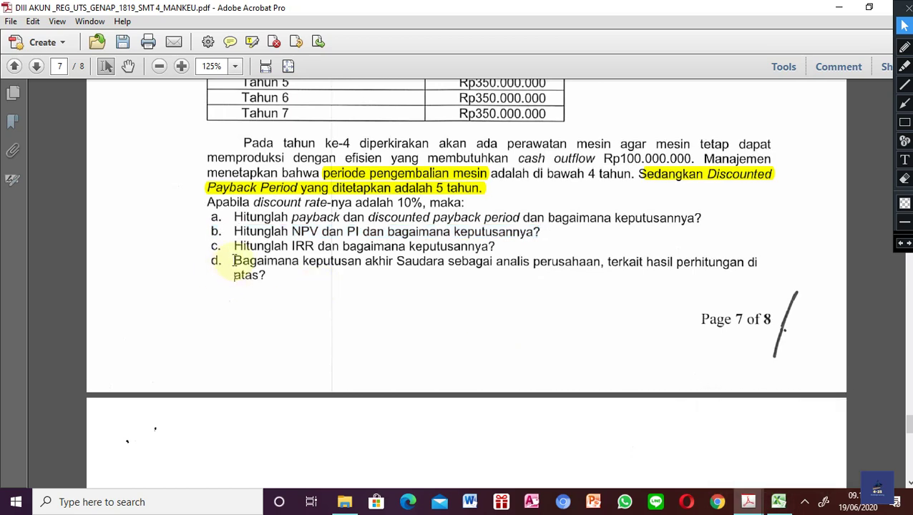
scroll(234, 261, "up", 5)
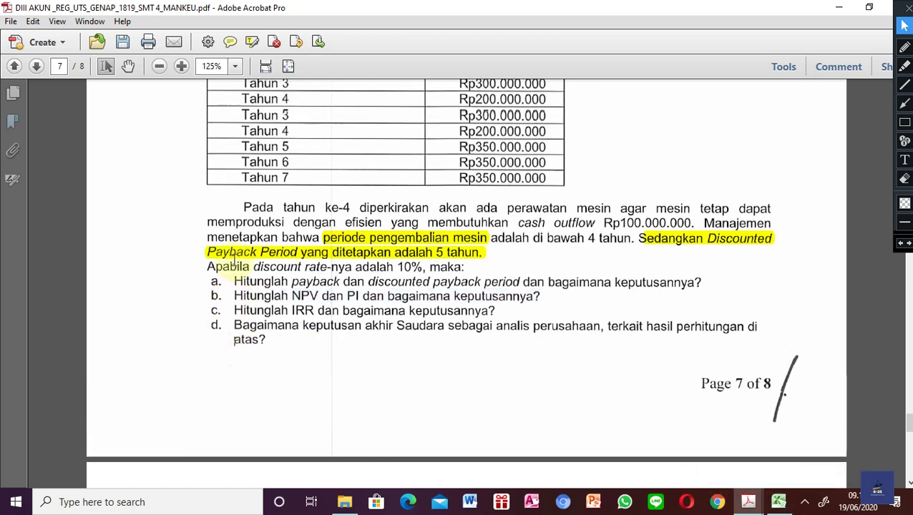
scroll(359, 410, "down", 5)
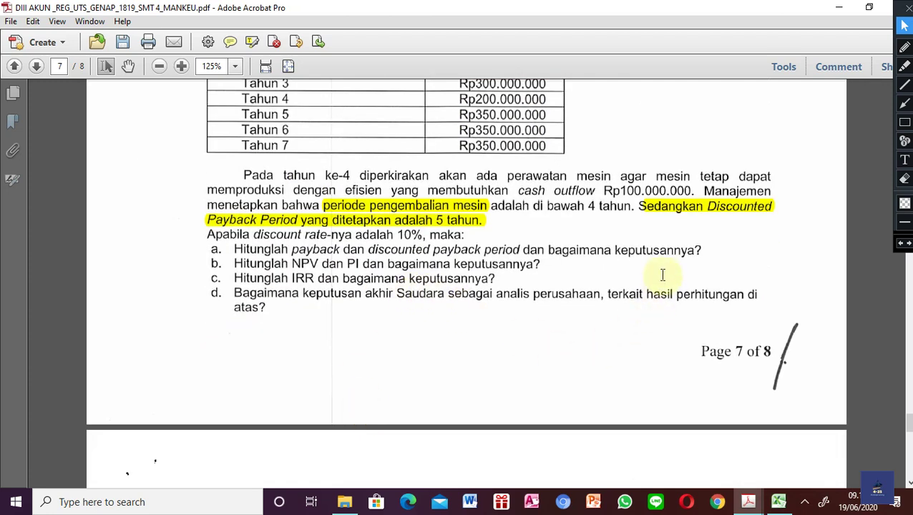
Step: Check the Excel worksheet once more and return to the exam PDF to view the Kasus 4 introduction and cash flow table
left_click(779, 502)
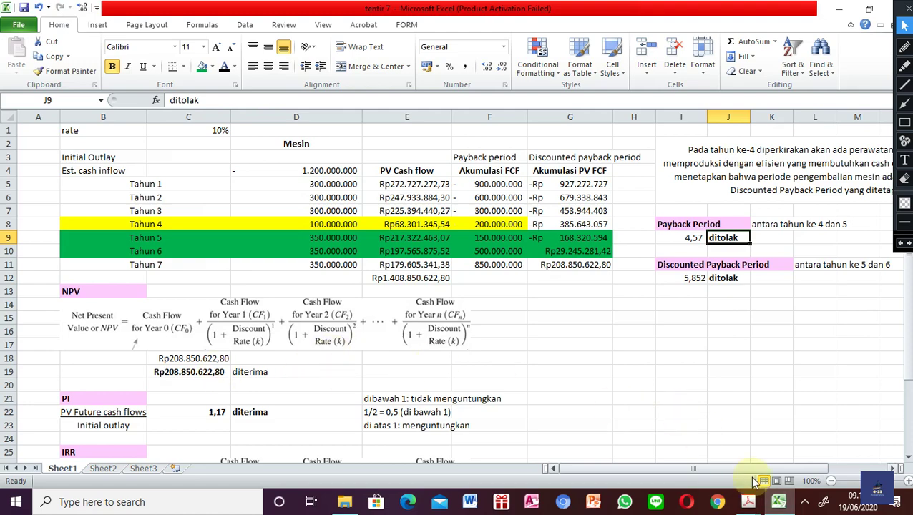
left_click(744, 503)
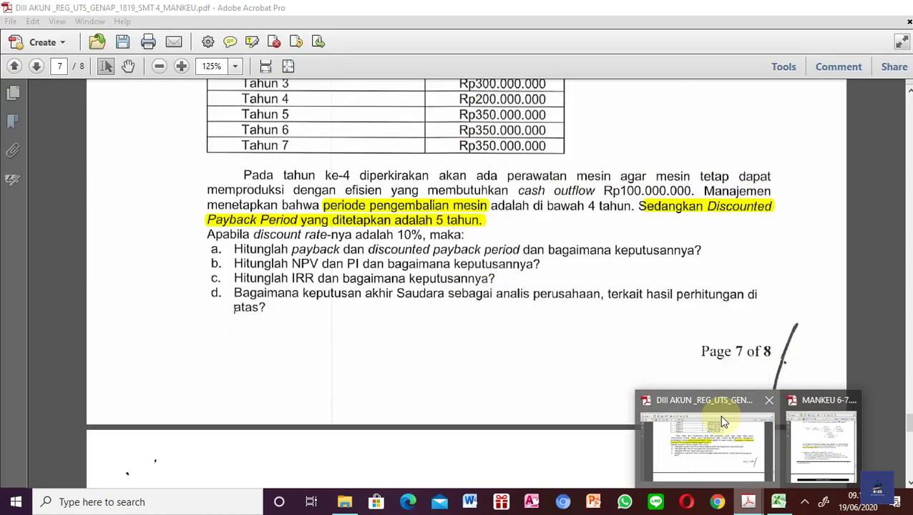
left_click(723, 422)
scroll(449, 276, "up", 5)
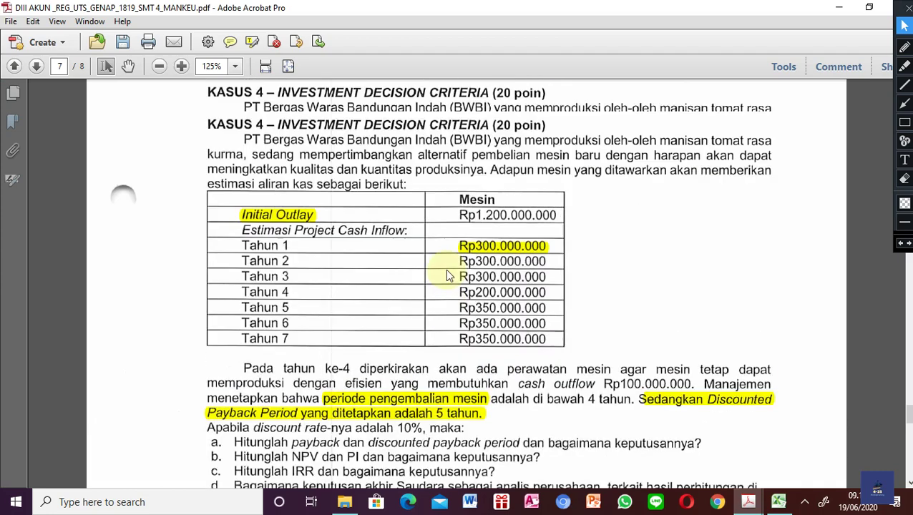